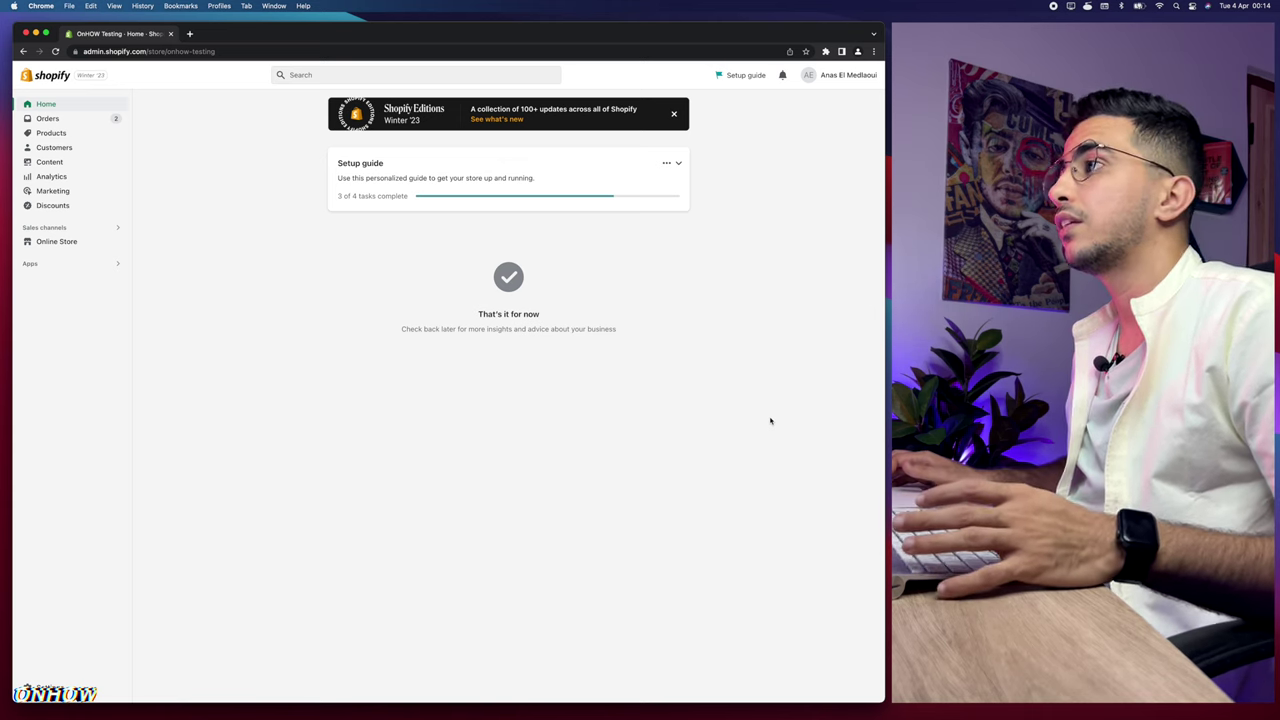
Open the store's product list and look through the products and their types.
left_click(51, 133)
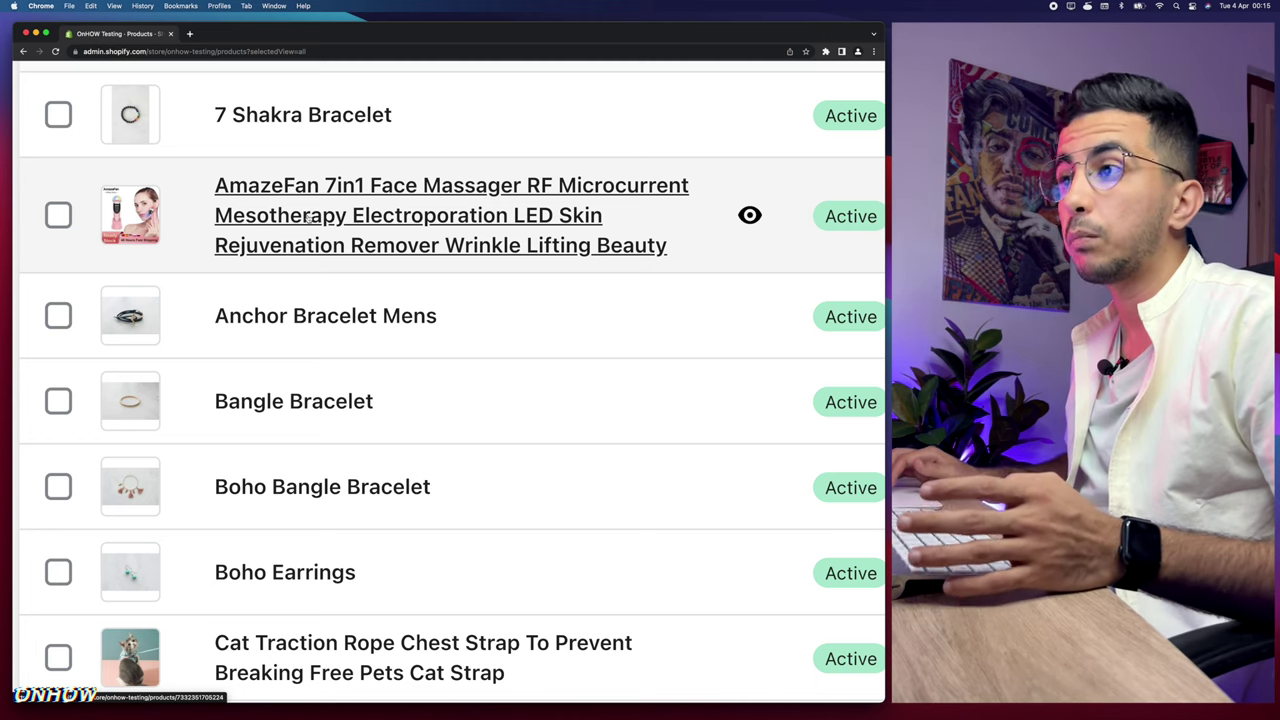
key("super+0")
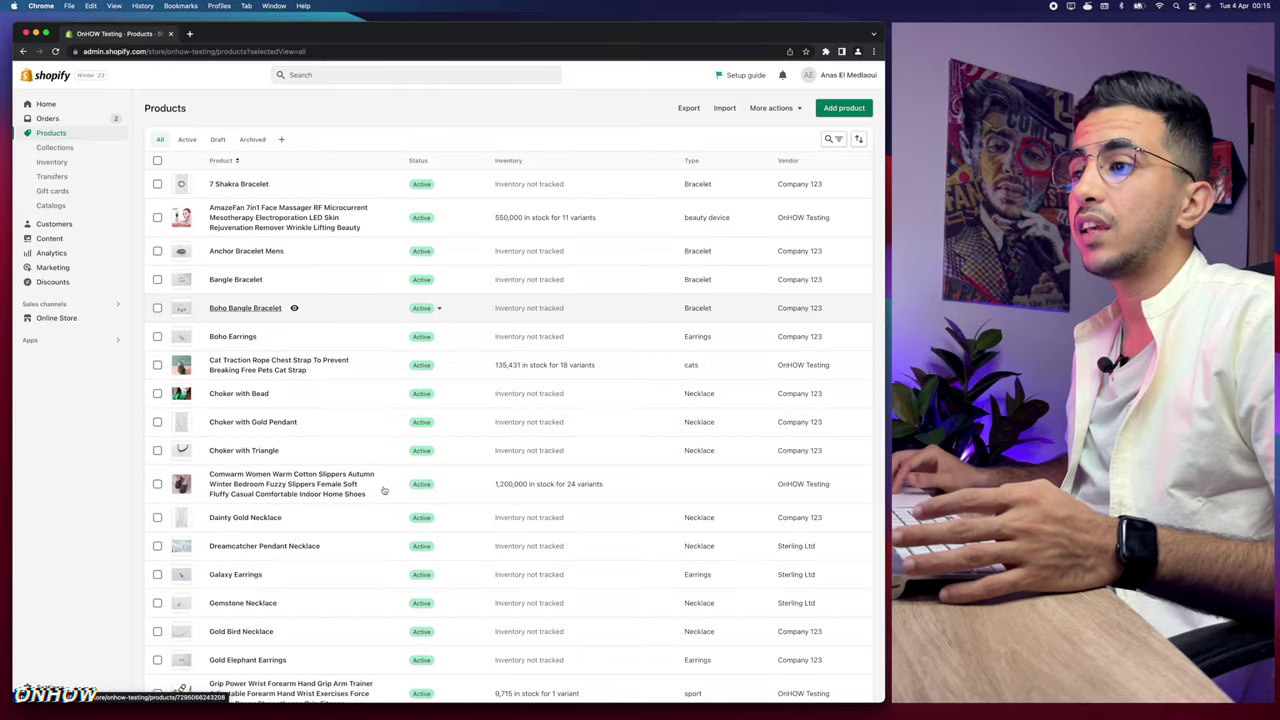
scroll(220, 388, "down", 2)
scroll(218, 390, "up", 5)
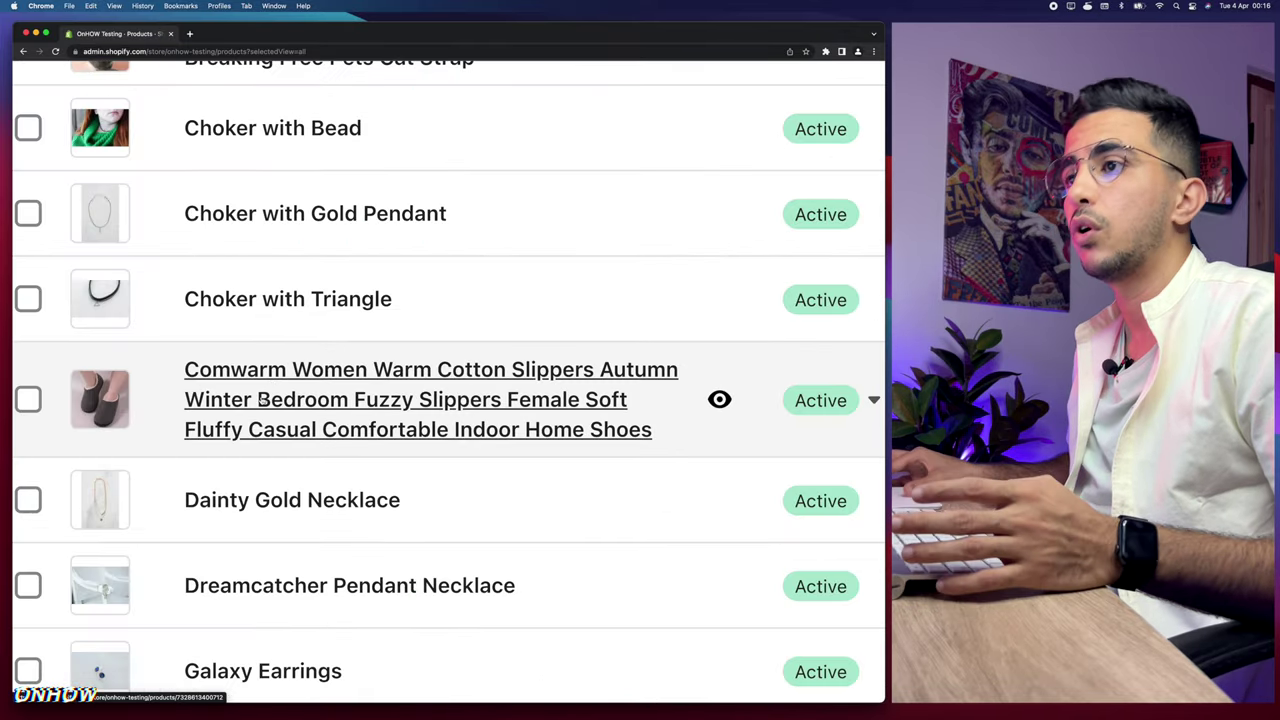
scroll(260, 398, "down", 5)
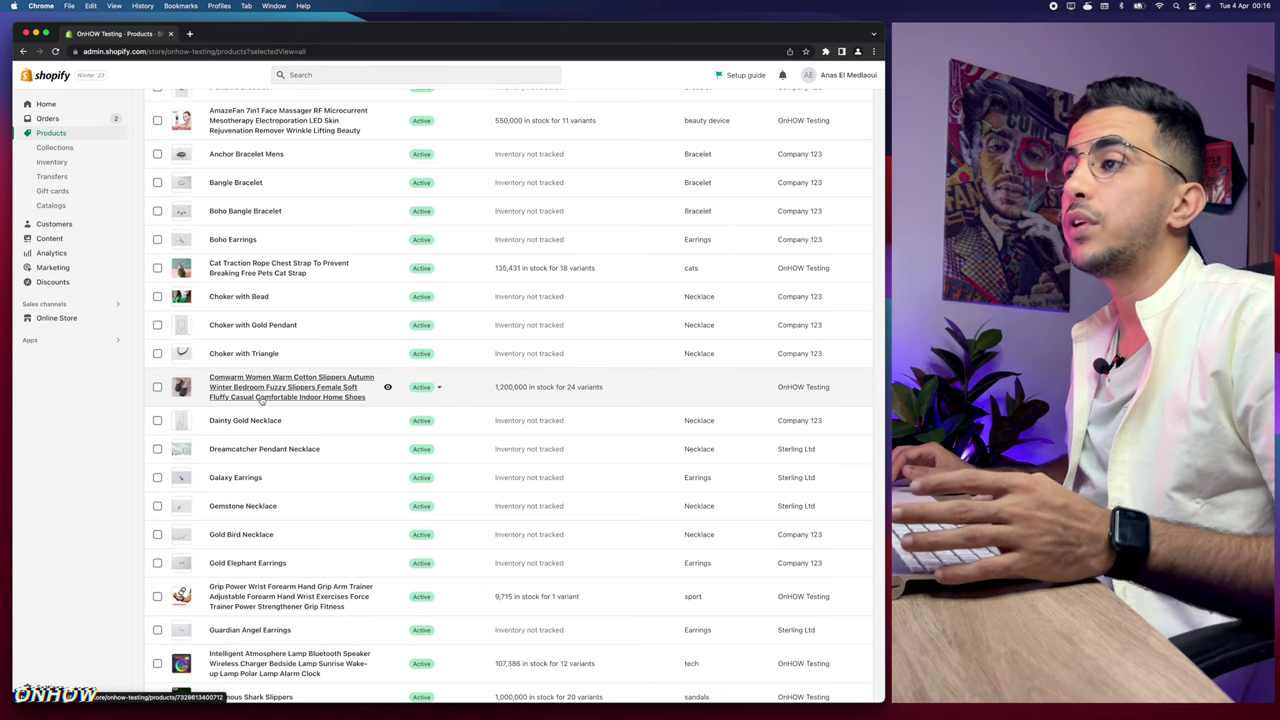
scroll(384, 248, "up", 3)
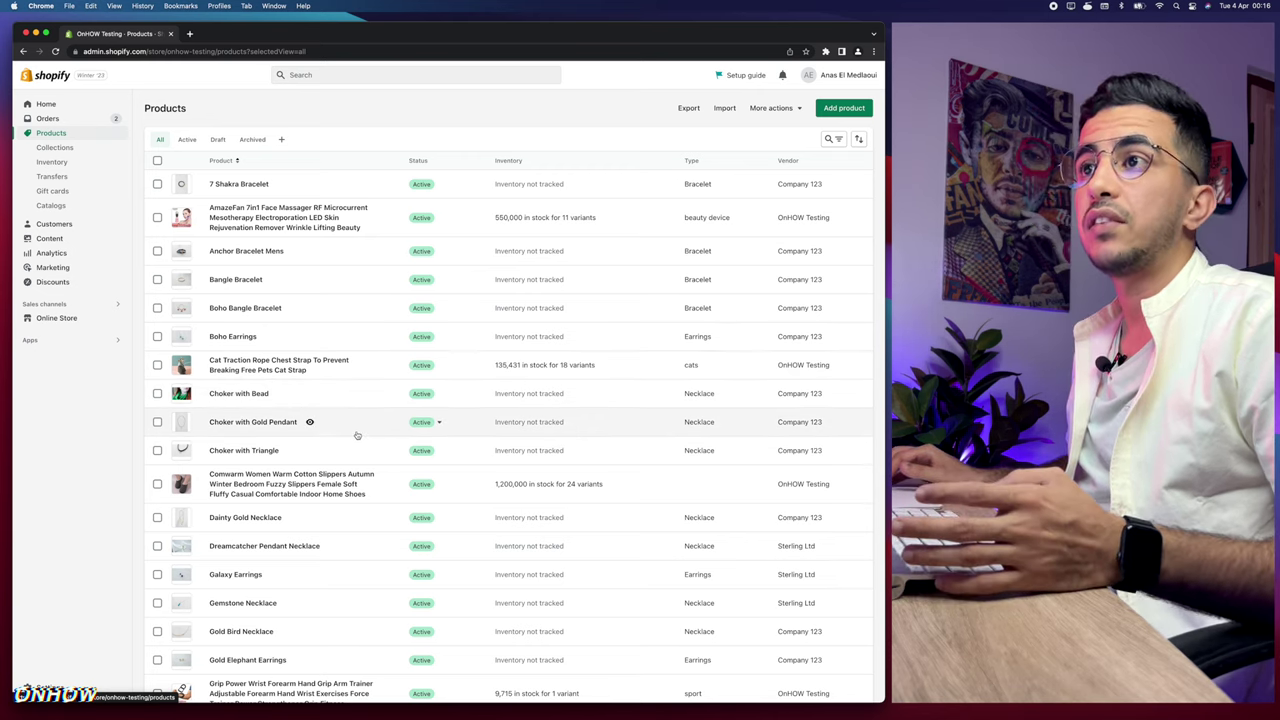
Start a new online store page and title it "Jewelry".
left_click(48, 320)
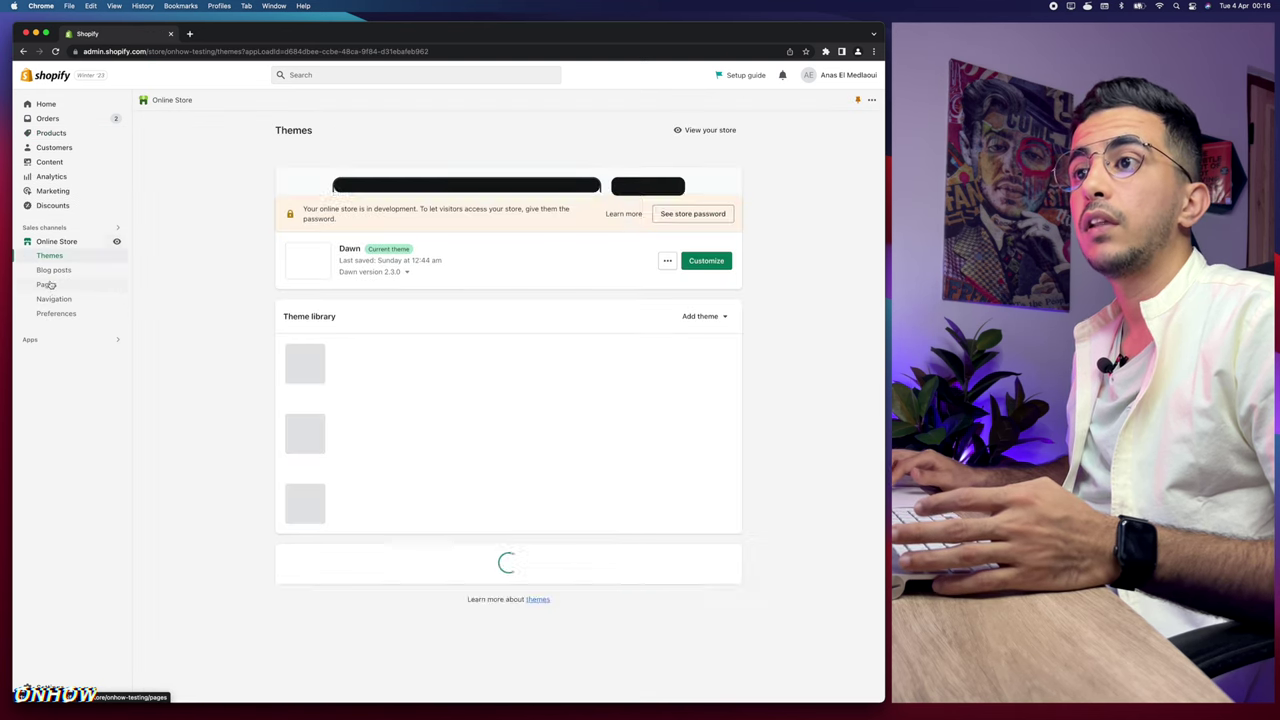
left_click(46, 285)
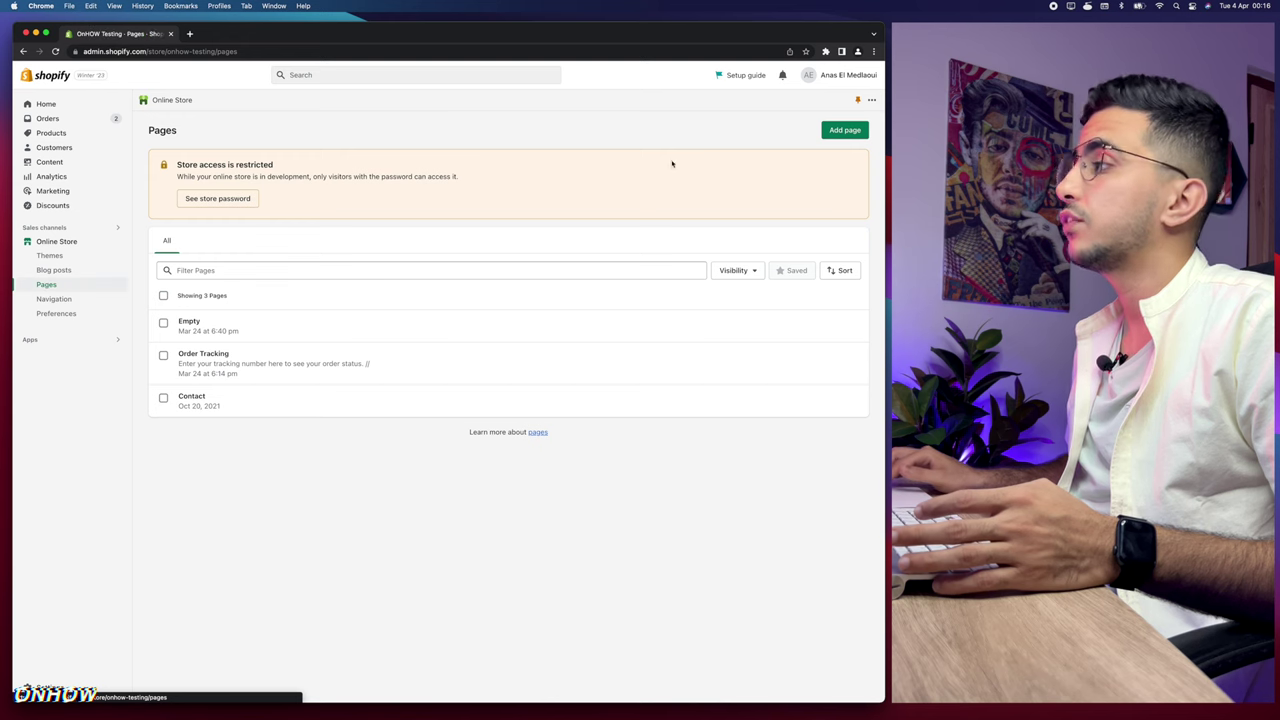
scroll(838, 132, "up", 5)
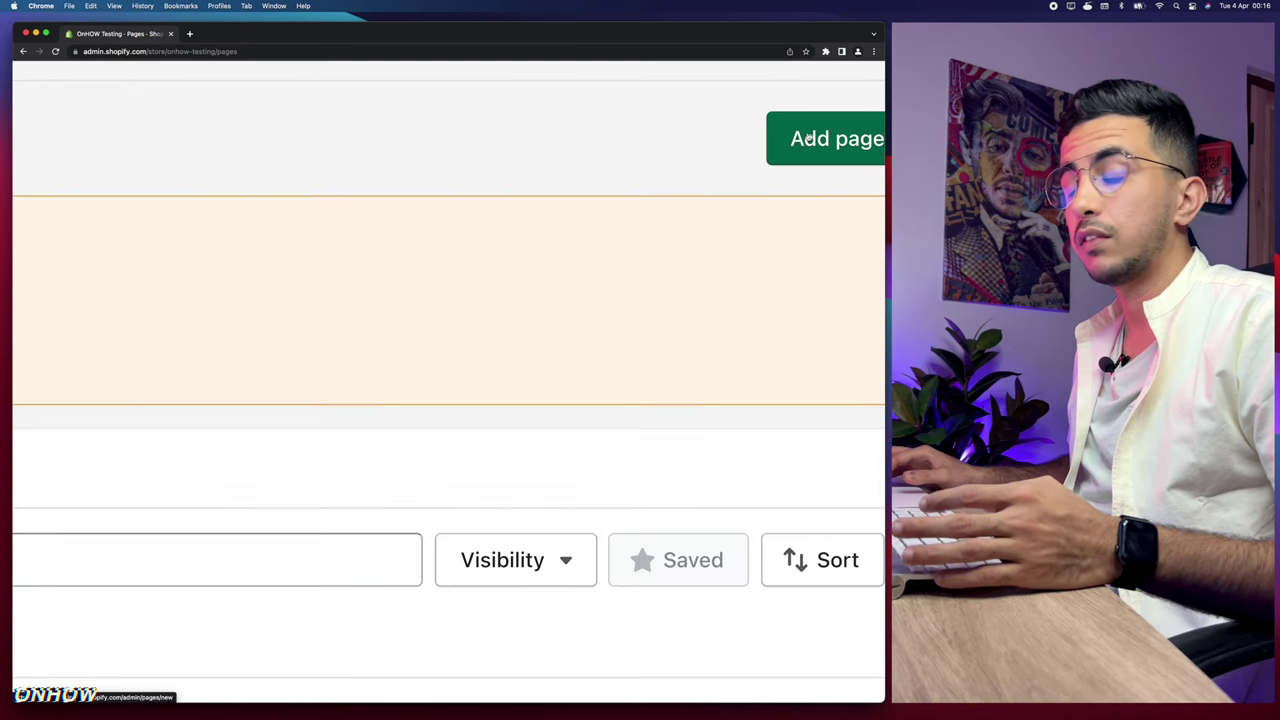
left_click(808, 139)
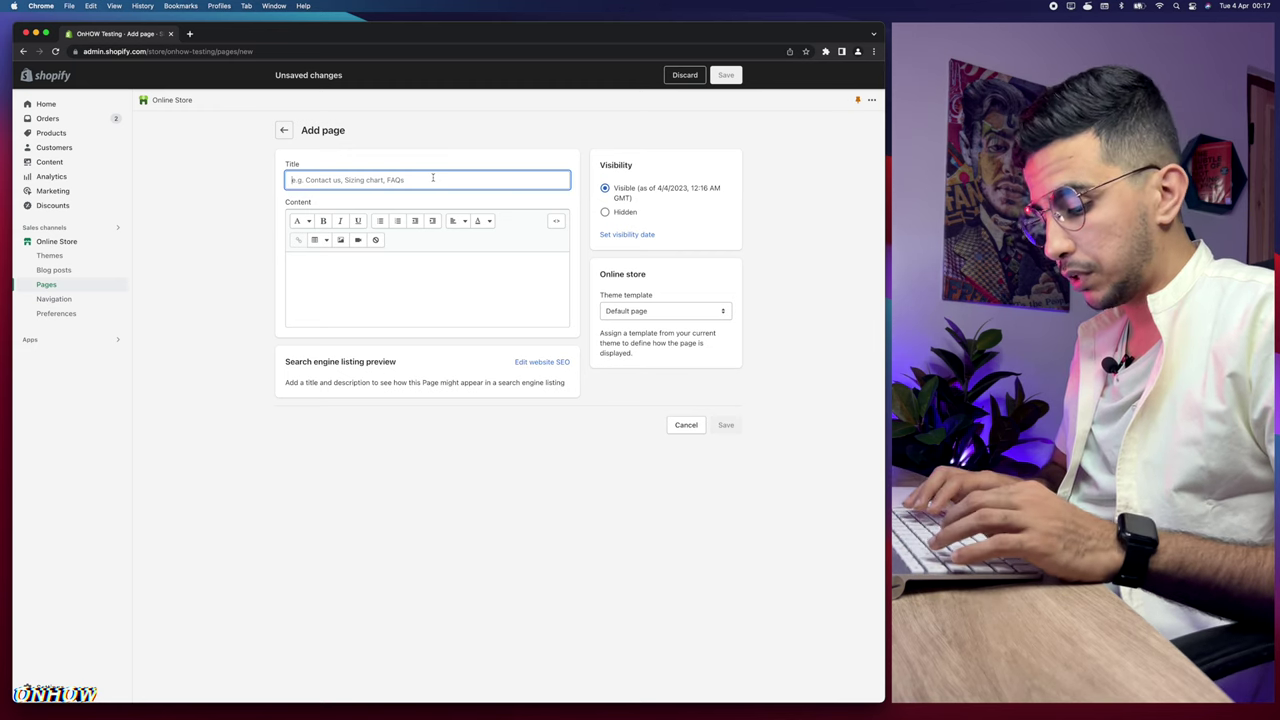
type("Jewelry")
Search Google for the word "Jewelry" from the page title to check its spelling.
double_click(365, 178)
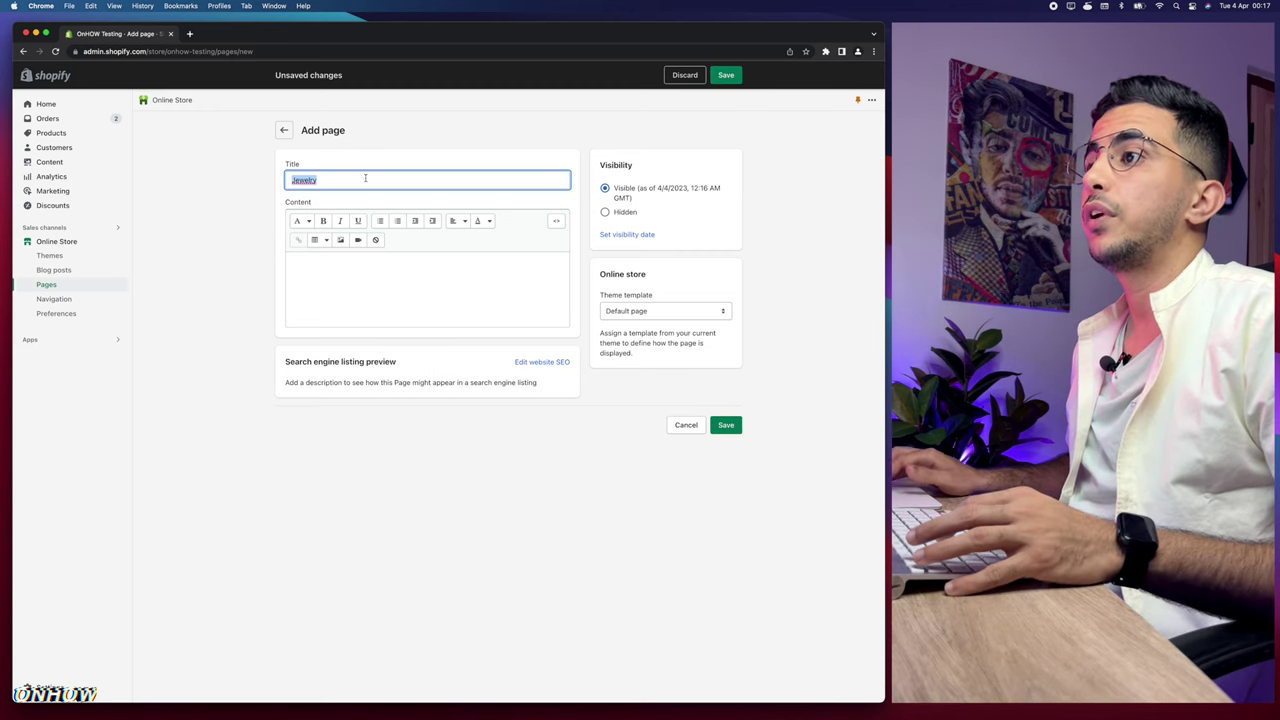
right_click(305, 181)
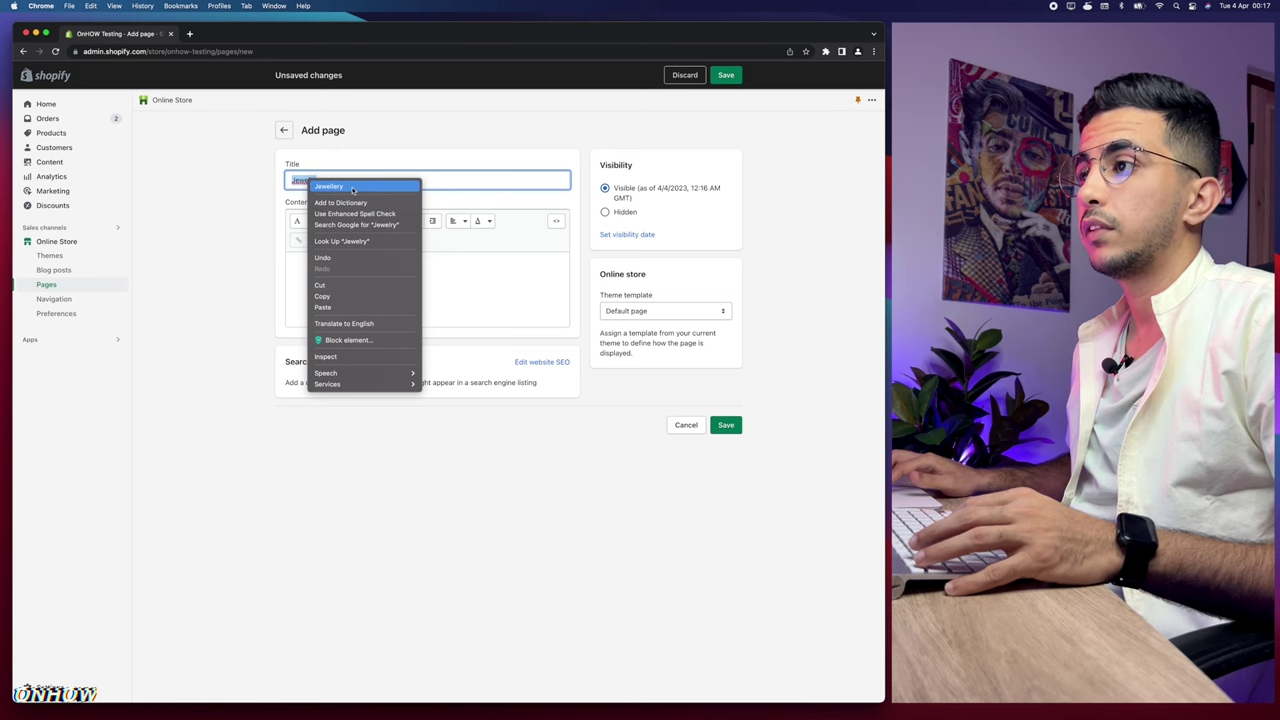
left_click(358, 224)
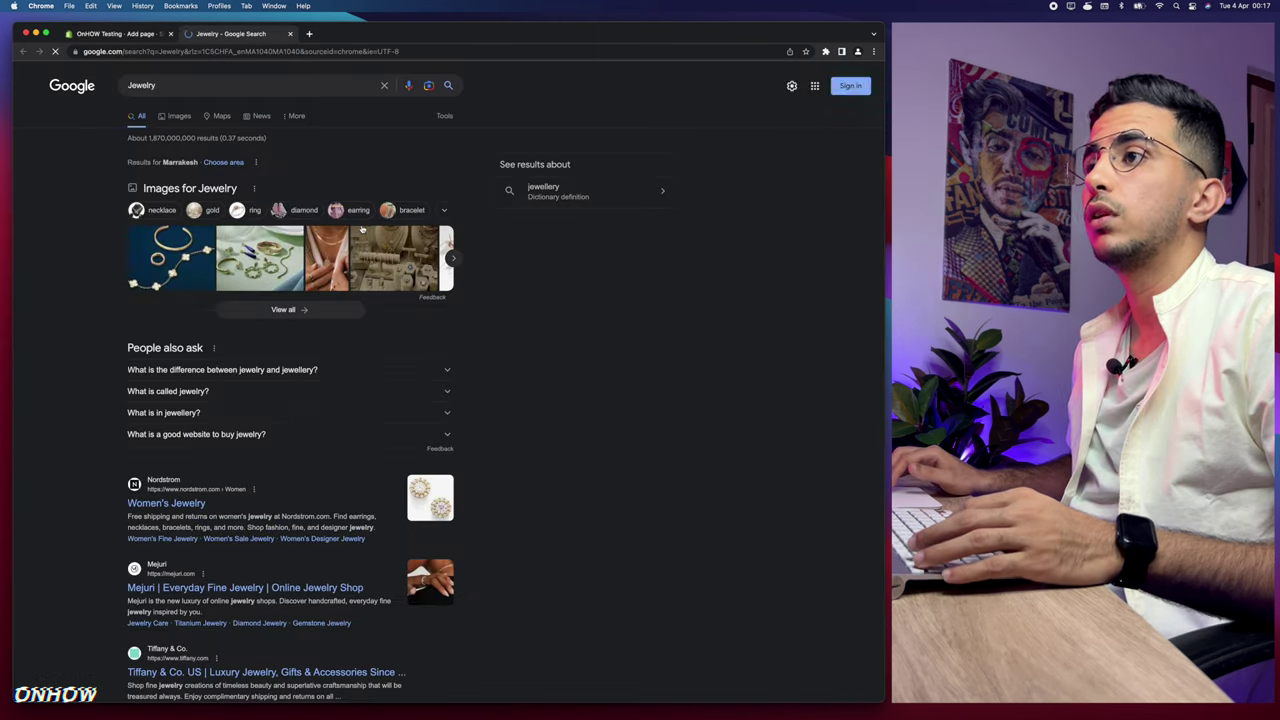
Read the answer on the difference between jewelry and jewellery, and return to the new page form.
key("super+equal")
key("super+equal")
key("super+equal")
key("super+equal")
key("super+equal")
key("super+equal")
key("super+equal")
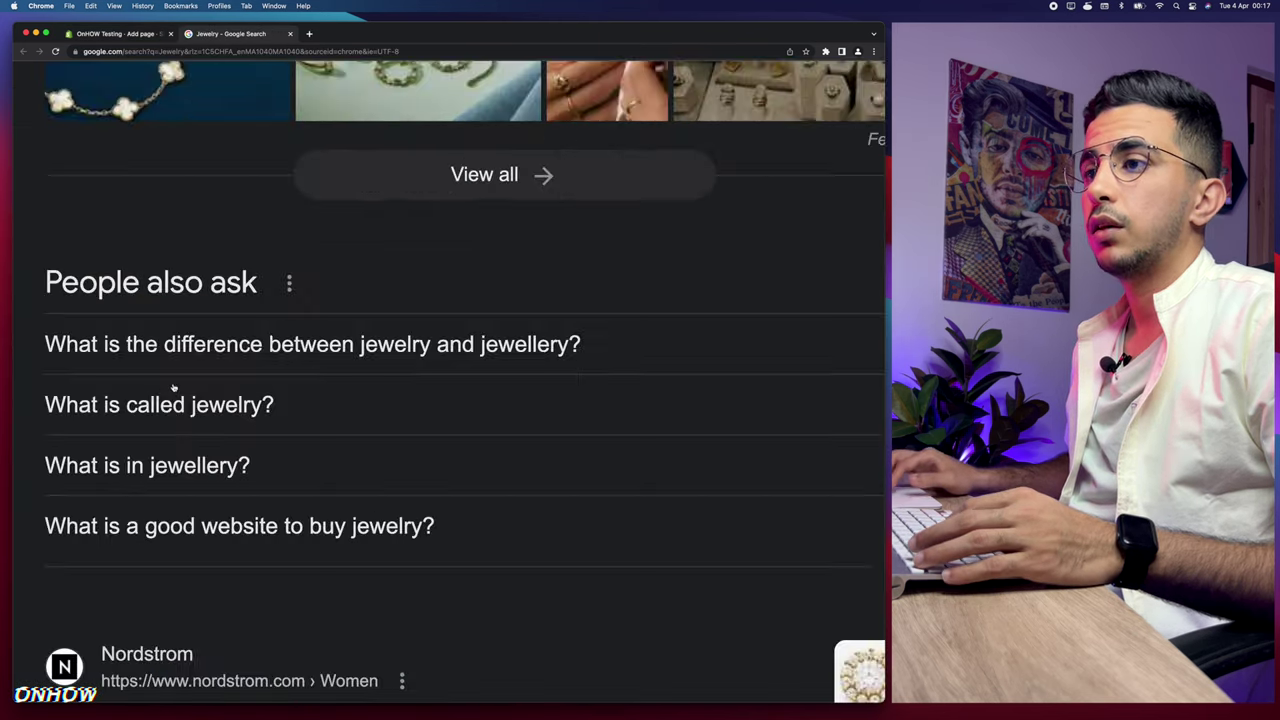
left_click(331, 350)
key("super+minus")
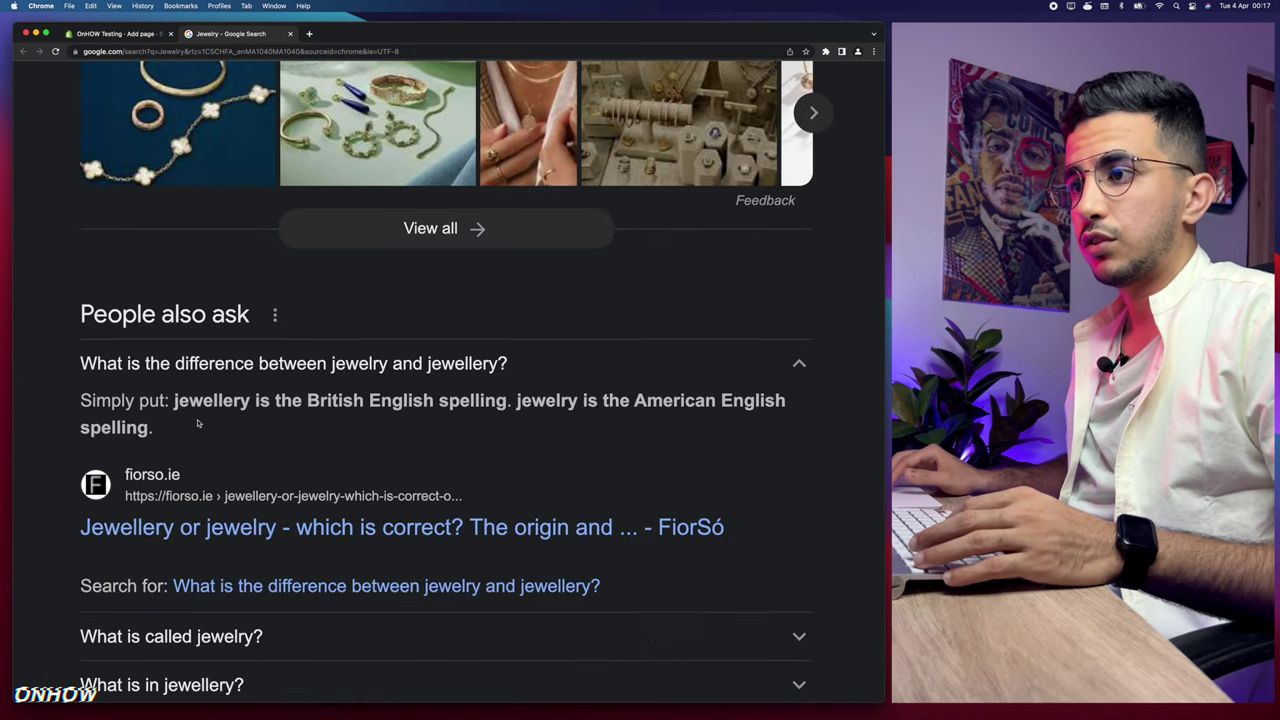
scroll(197, 423, "right", 1)
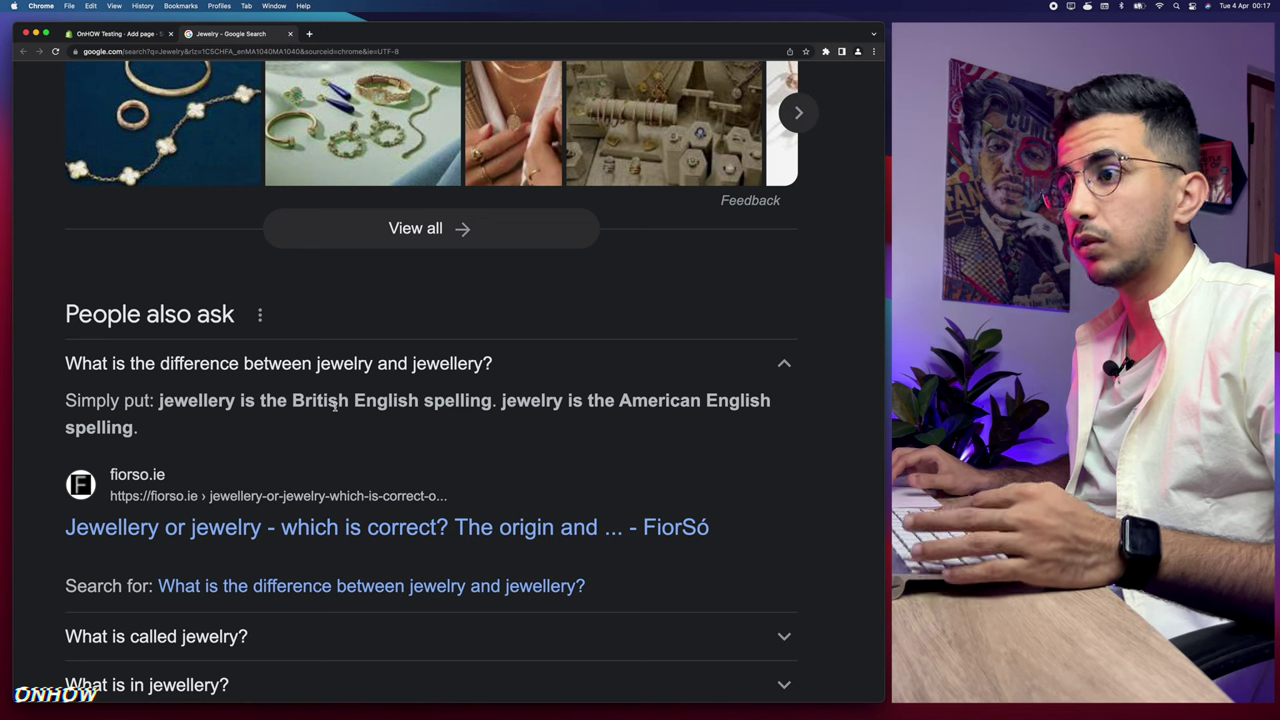
key("super+0")
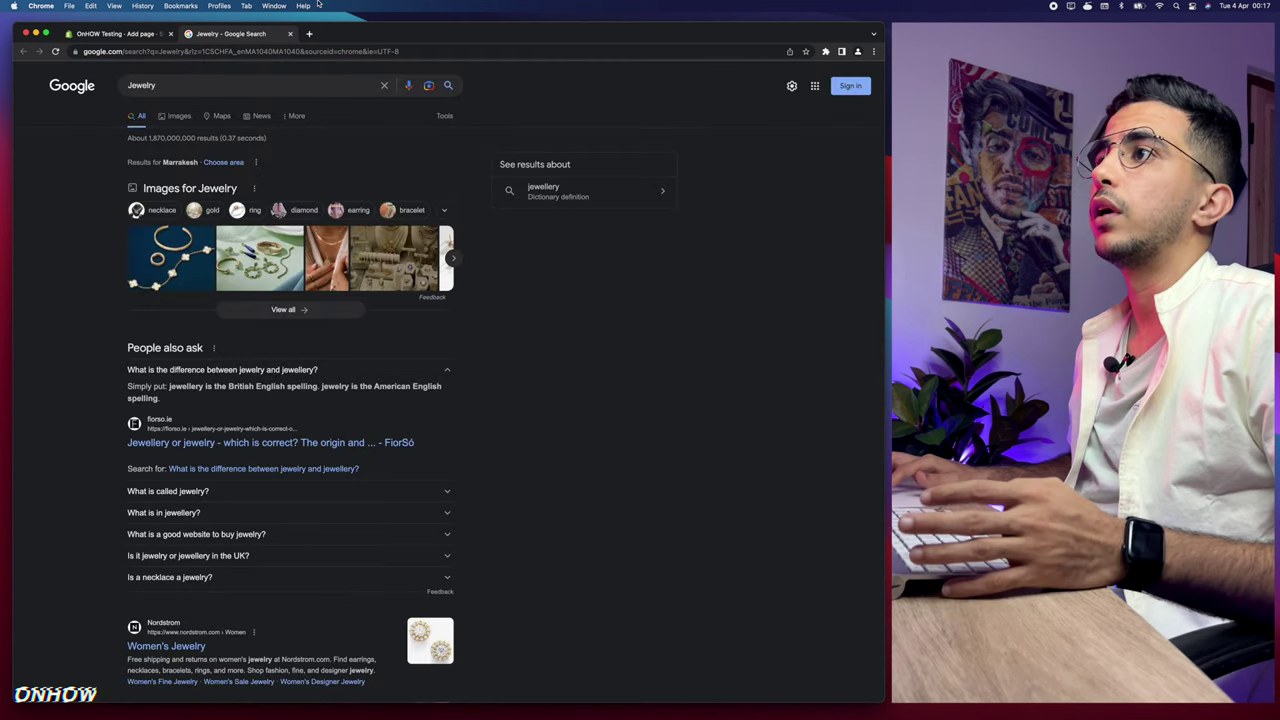
key("super+w")
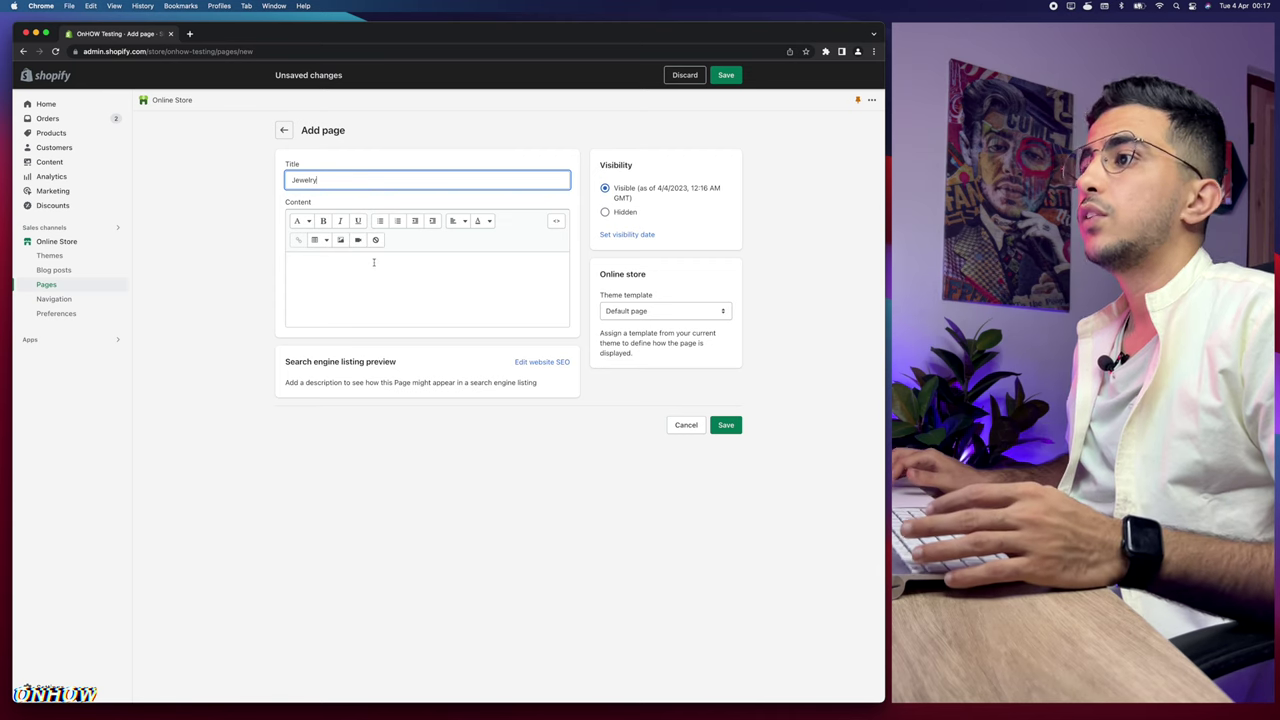
Edit the page's search engine listing and set its page title to "Jewelry Products".
left_click(533, 363)
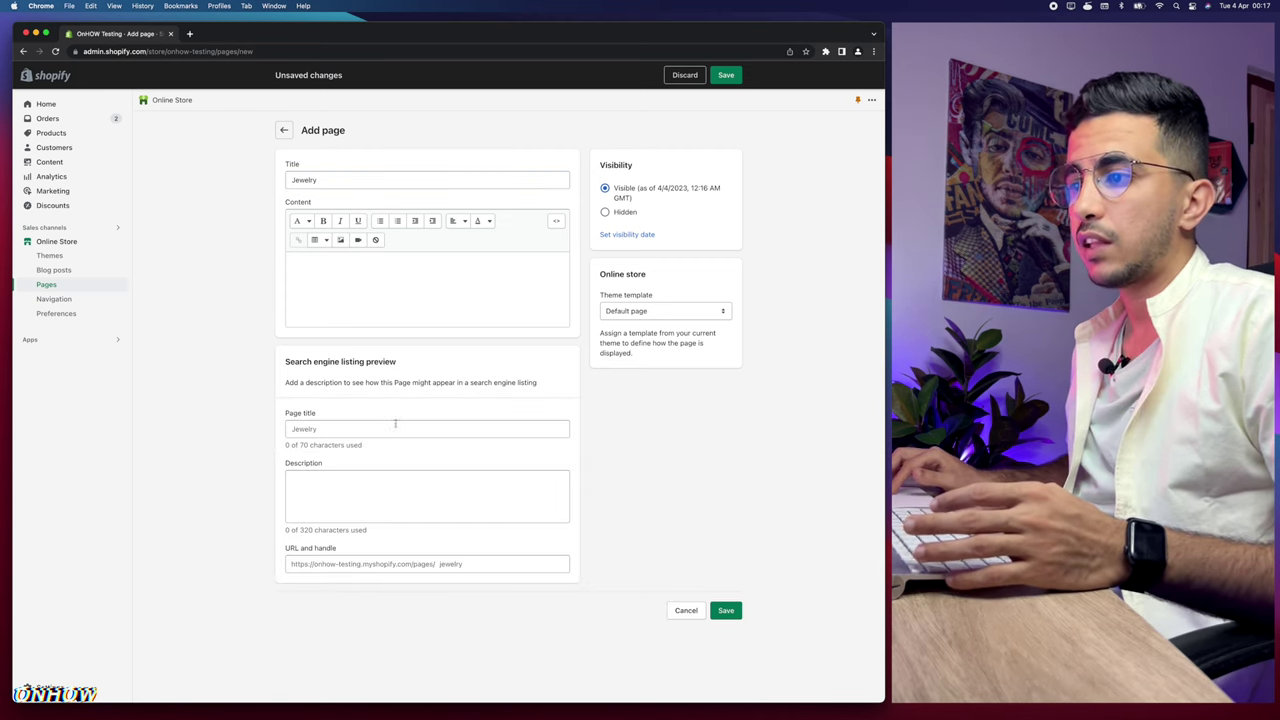
left_click(389, 427)
type("Jewelry Products")
key("super+a")
left_click(333, 178)
key("super+a")
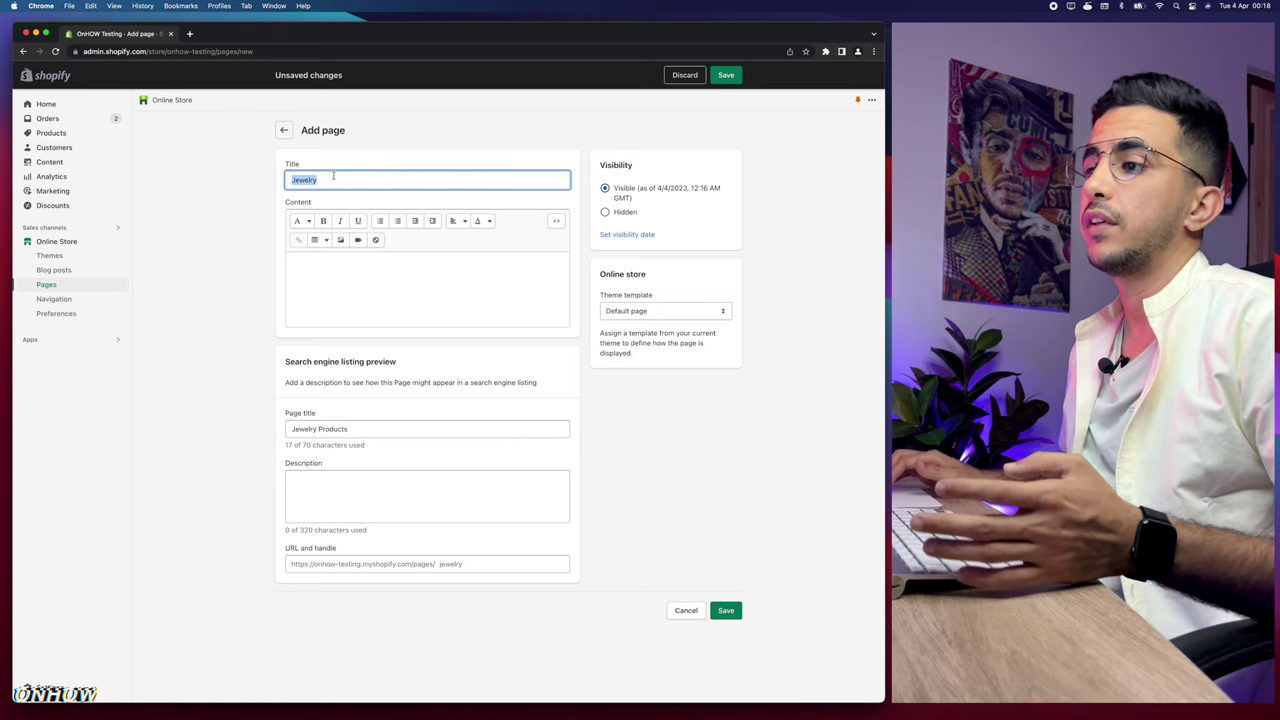
left_click(362, 428)
key("super+a")
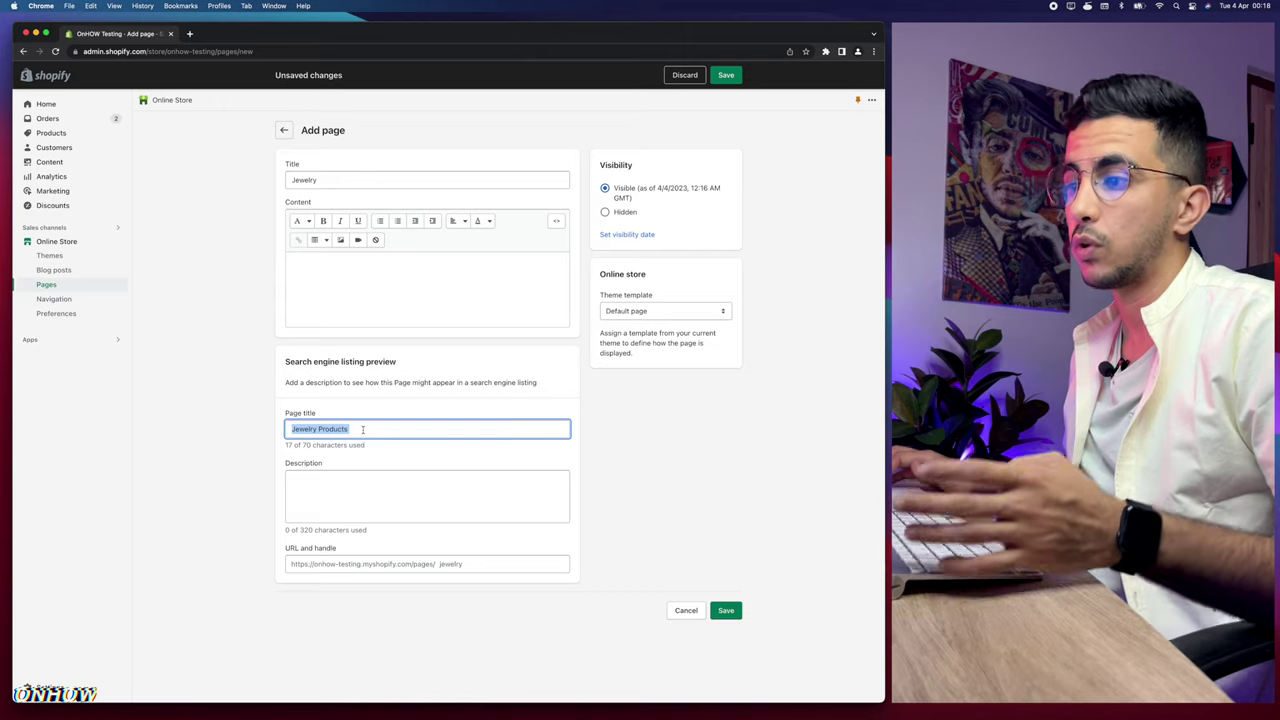
Enter the search listing description "Jewelry products from onhow testing store".
left_click(337, 470)
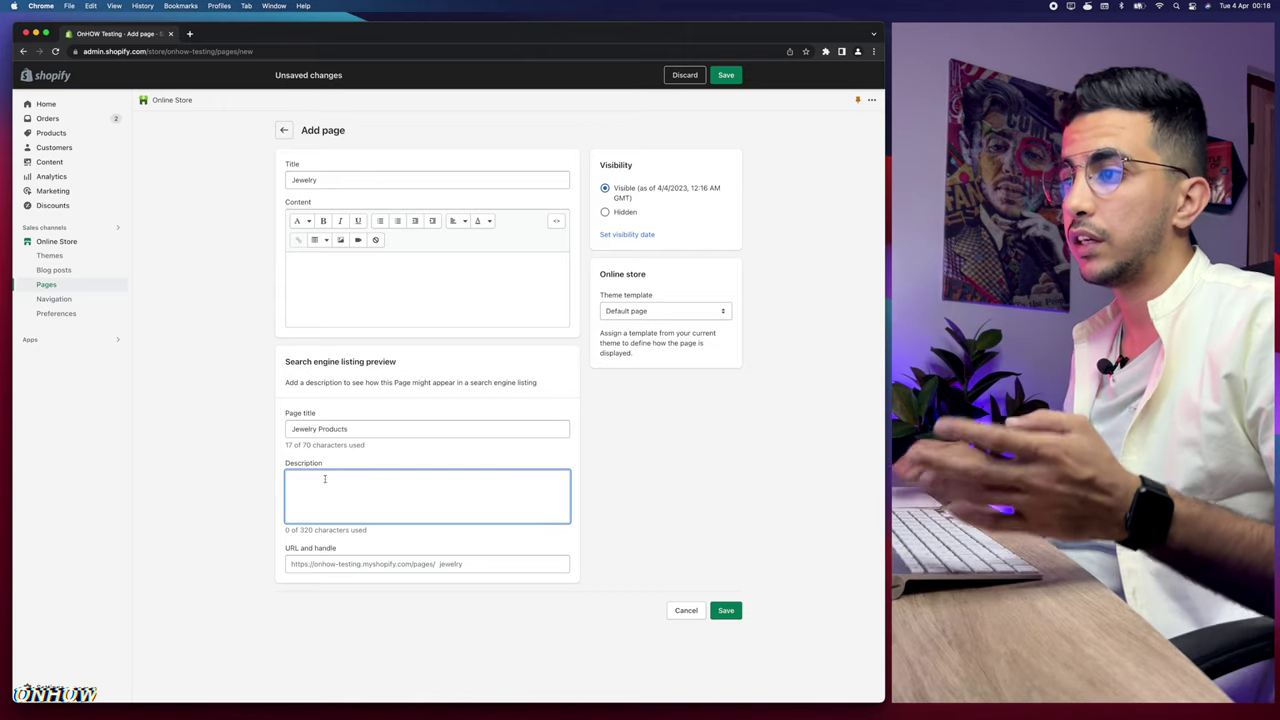
type("Jewelry products from")
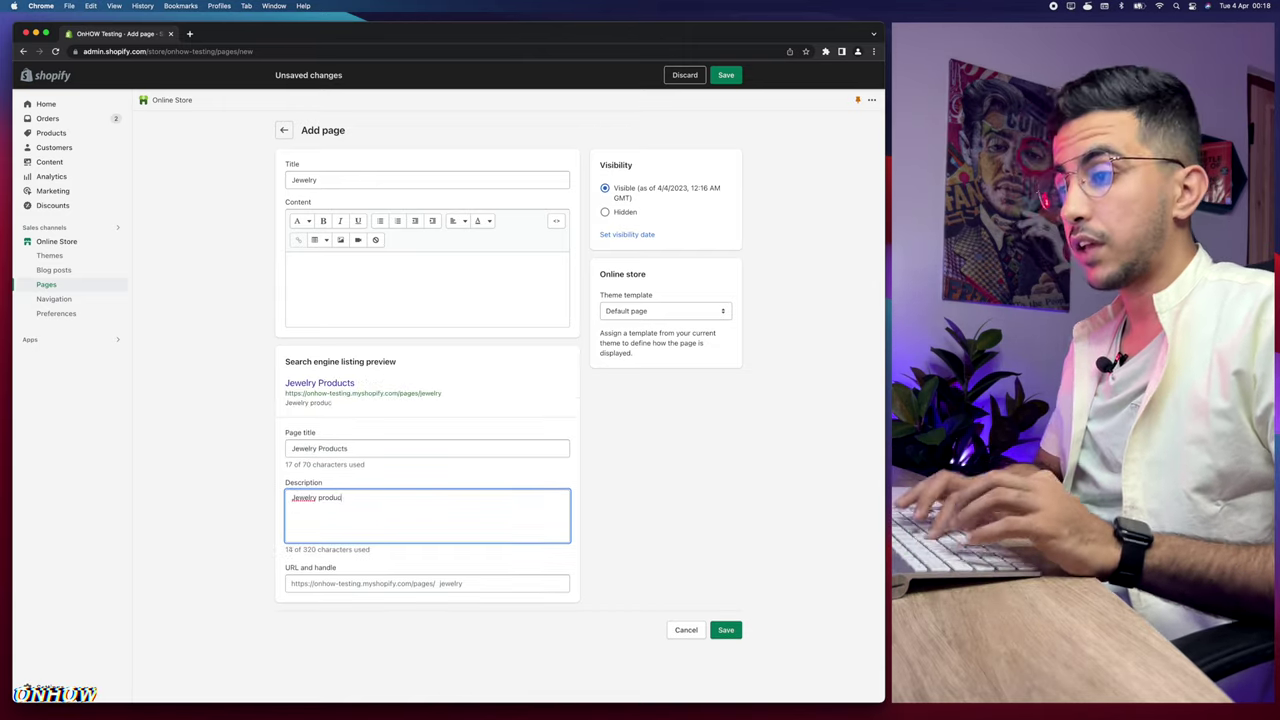
type("test")
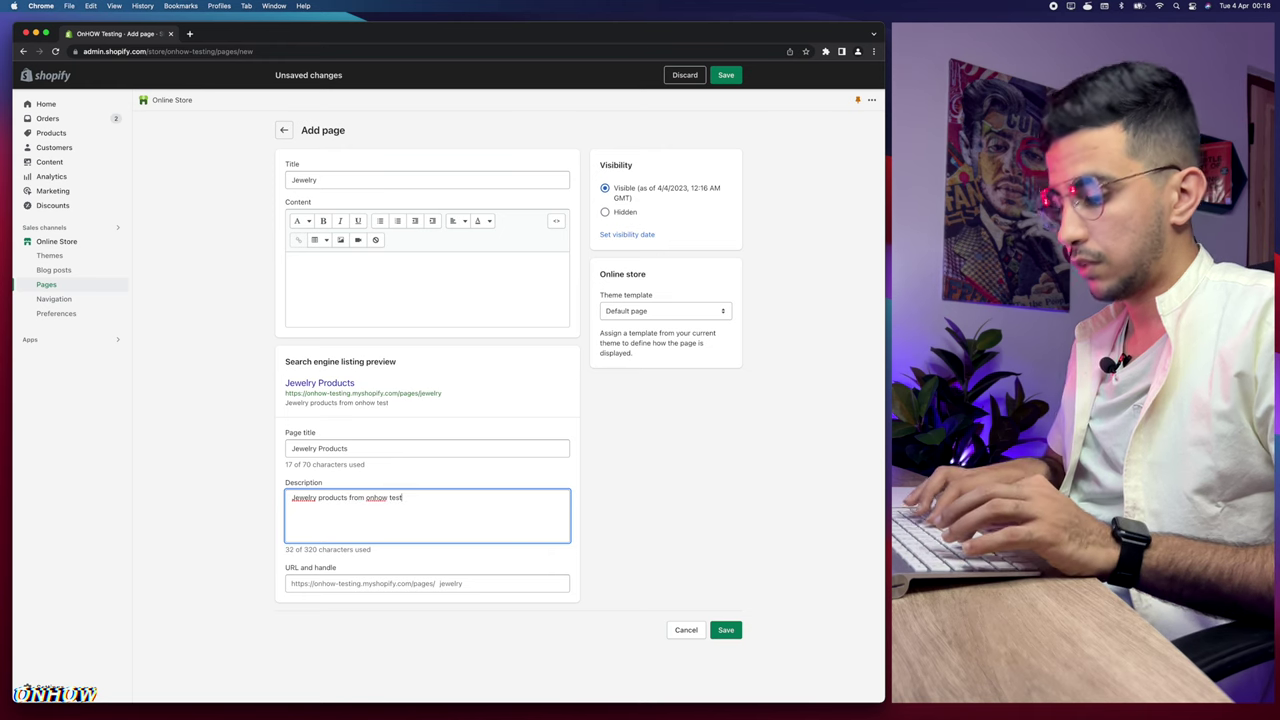
type("ing store")
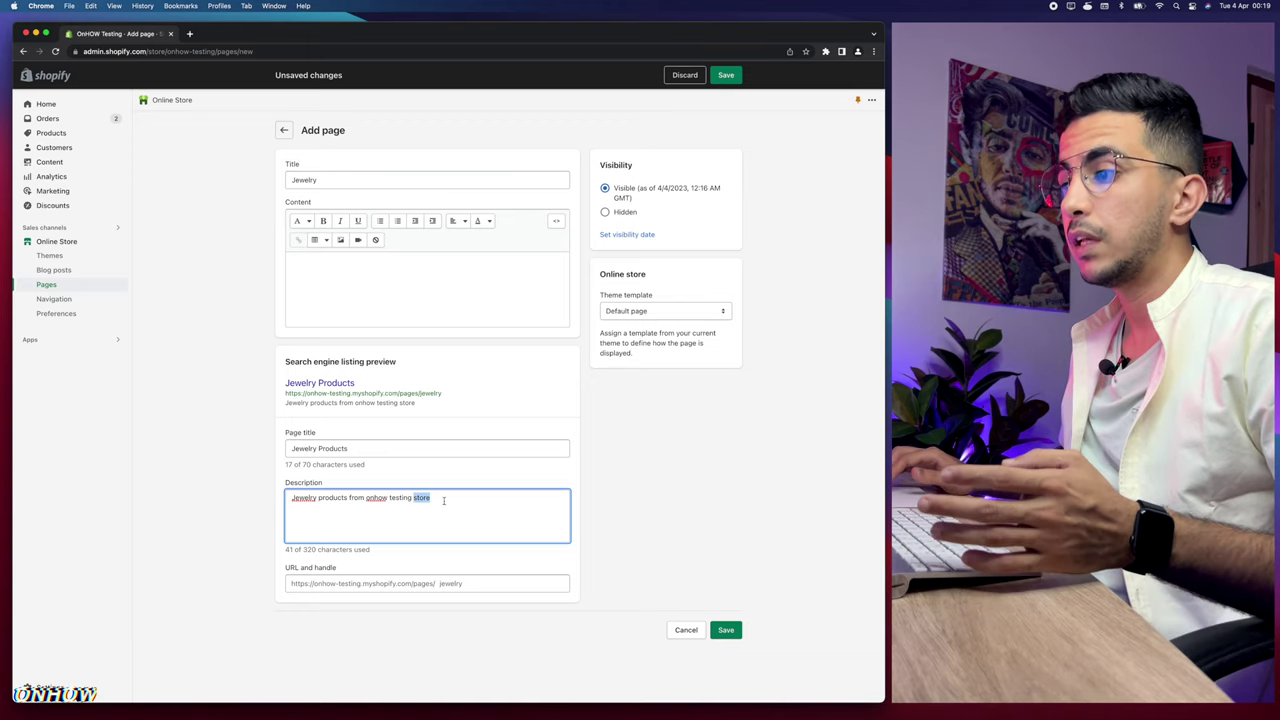
key("alt+shift+Left")
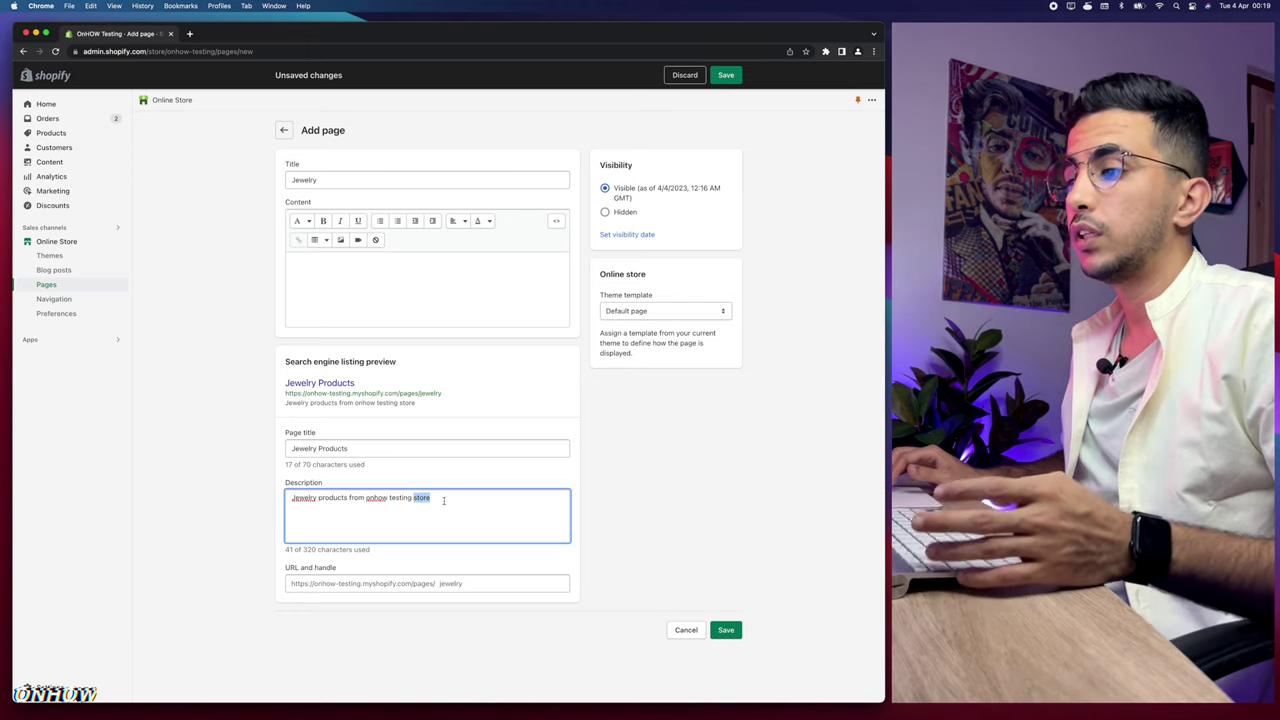
Save the new Jewelry page, keeping its handle, and check its search engine listing preview.
left_click(477, 586)
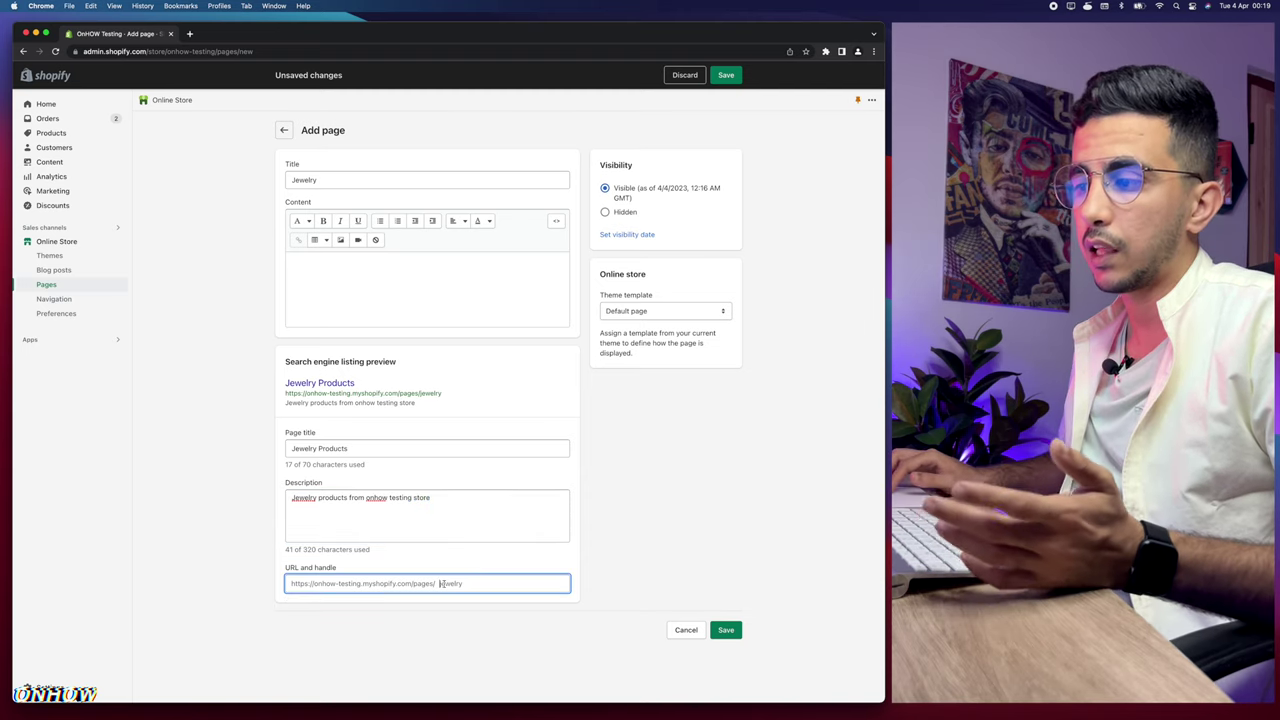
left_click(726, 630)
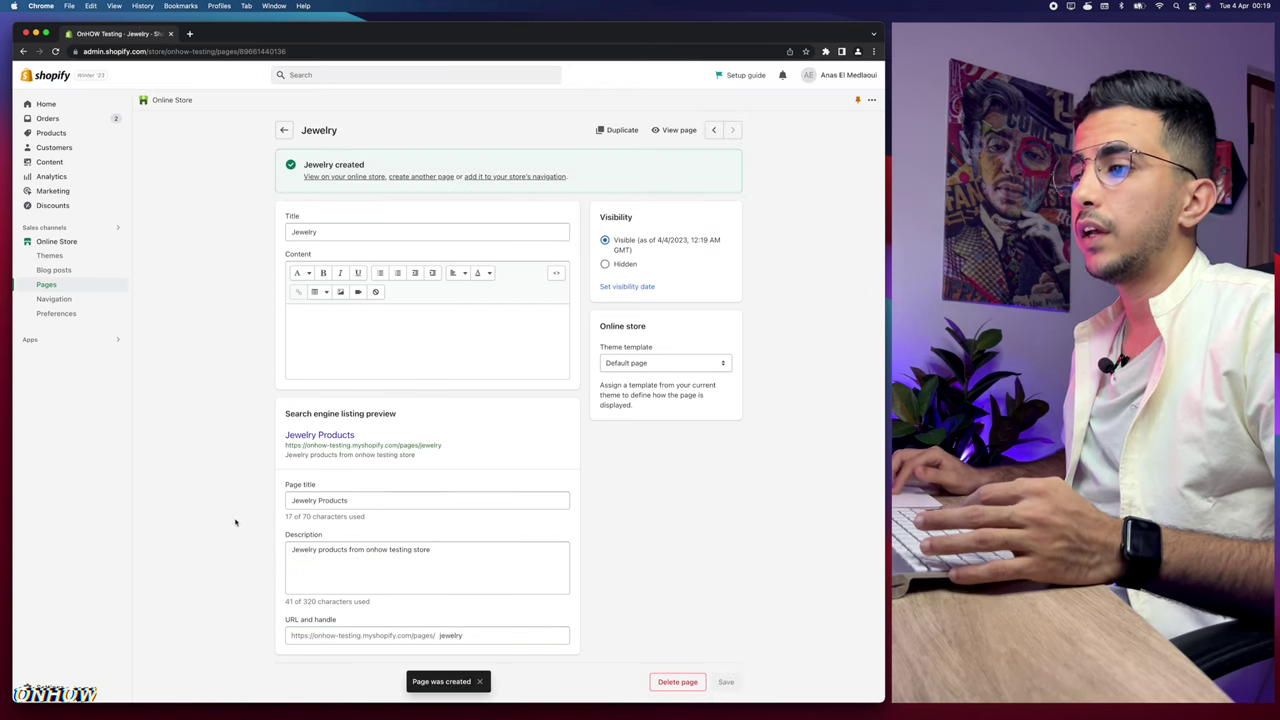
scroll(295, 466, "up", 5)
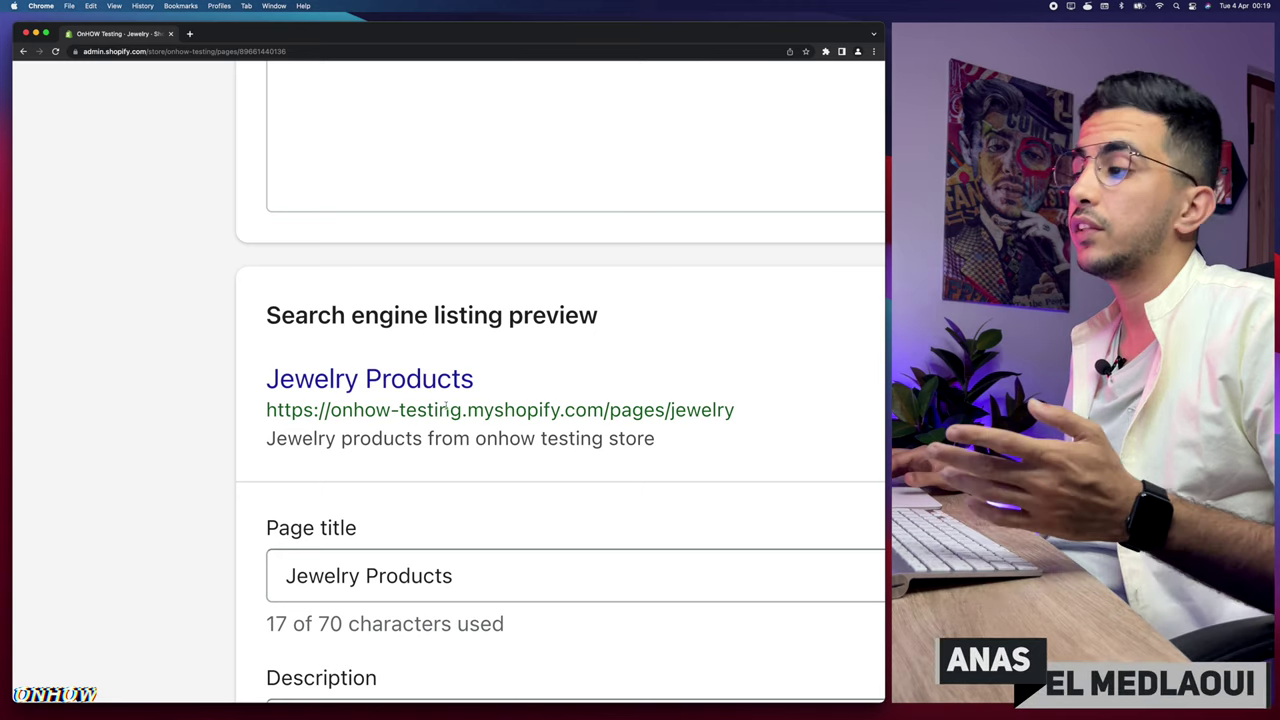
scroll(384, 406, "down", 5)
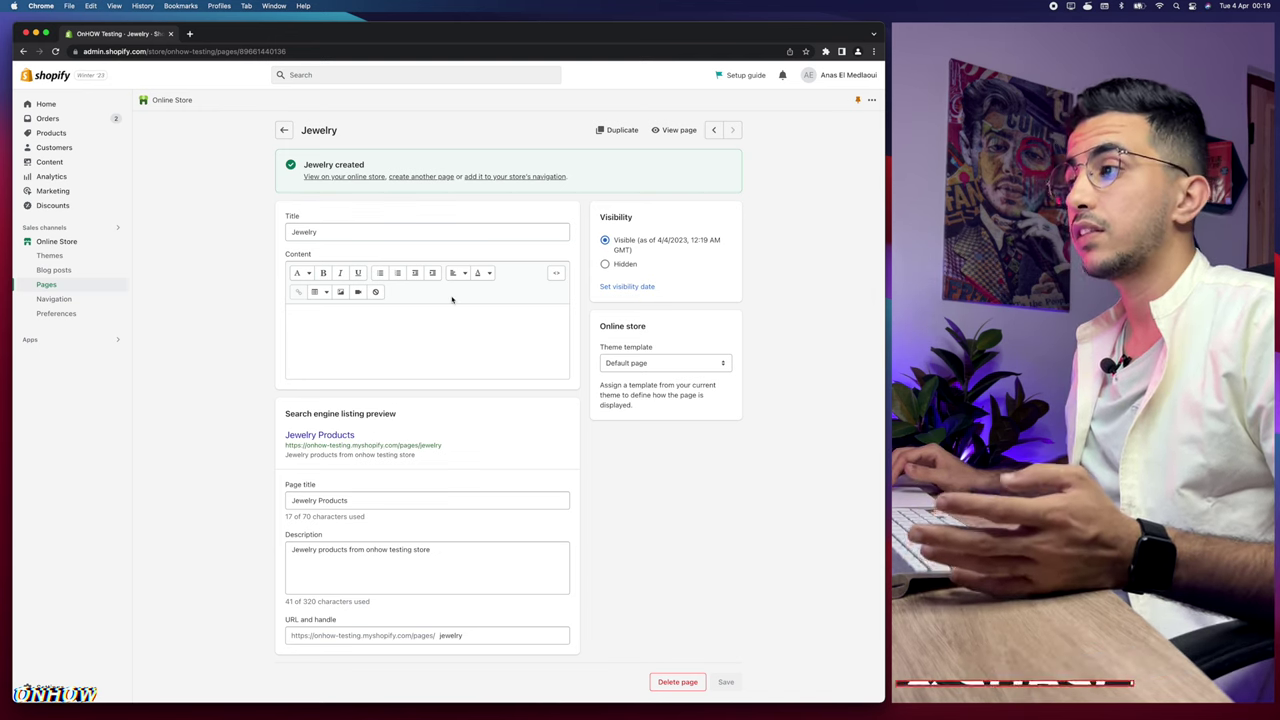
Duplicate the Jewelry page as a new page named "Beauty".
left_click(616, 133)
triple_click(409, 387)
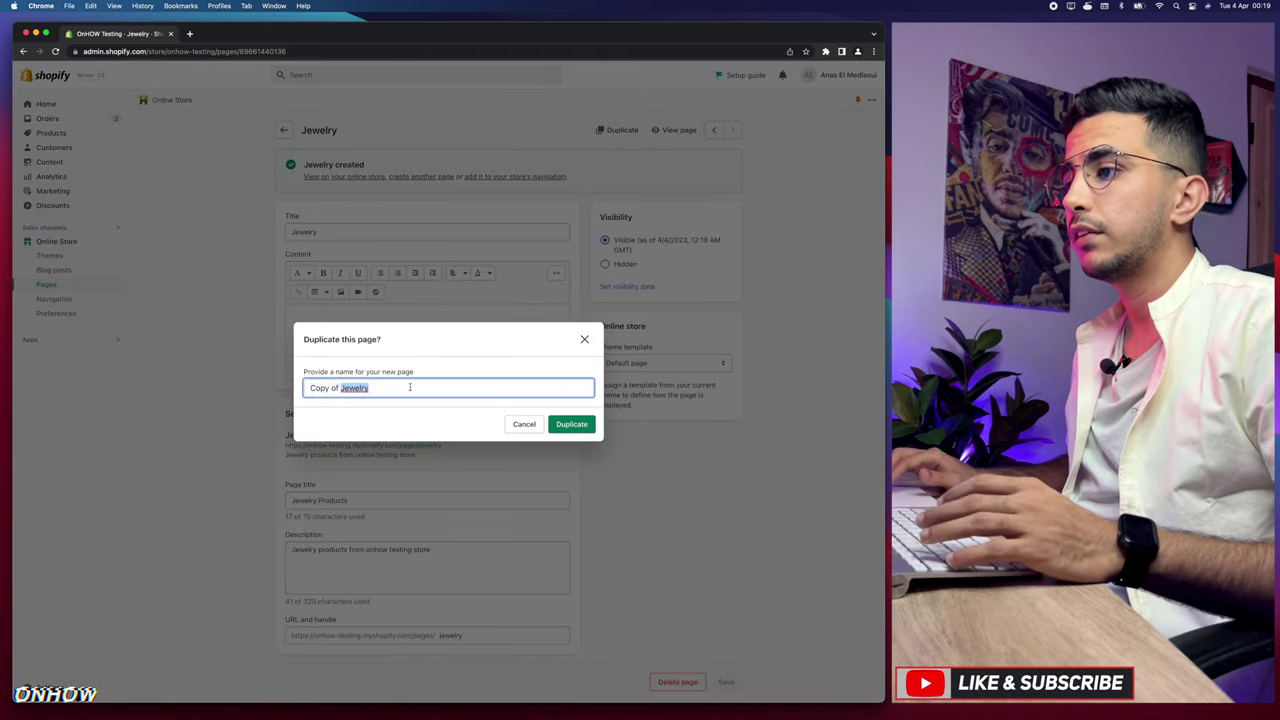
type("Beauty")
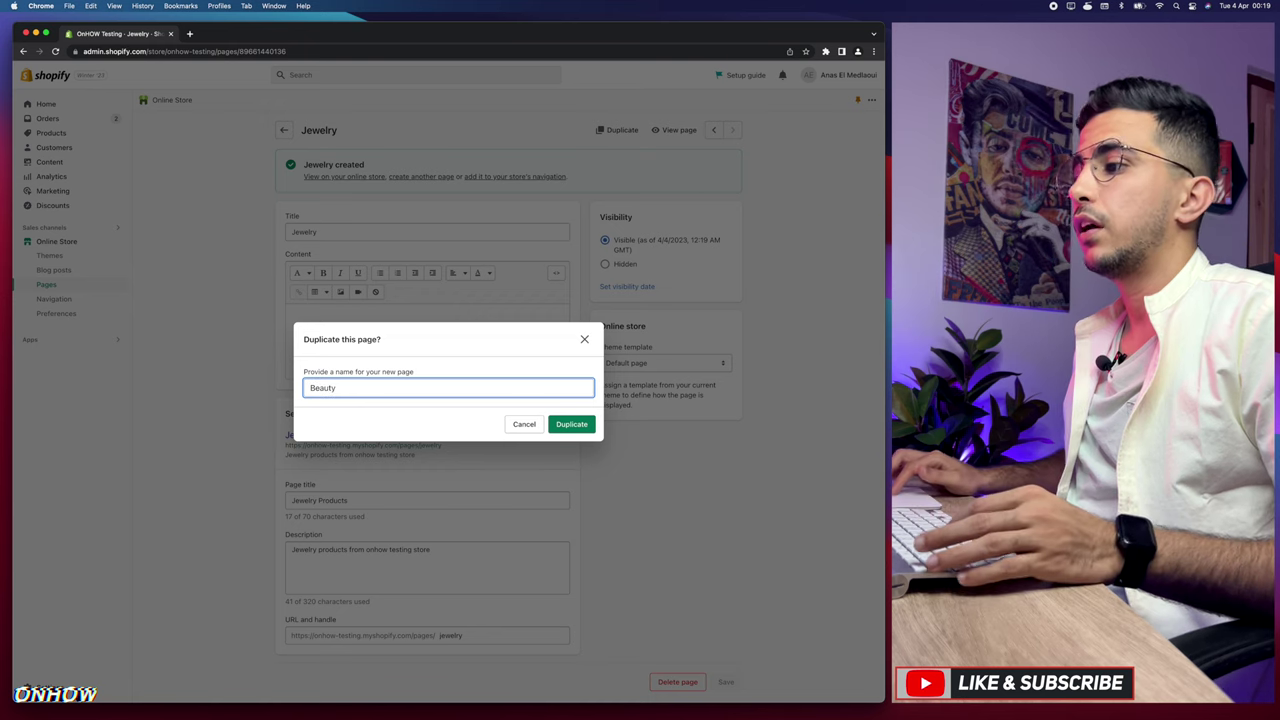
left_click(571, 424)
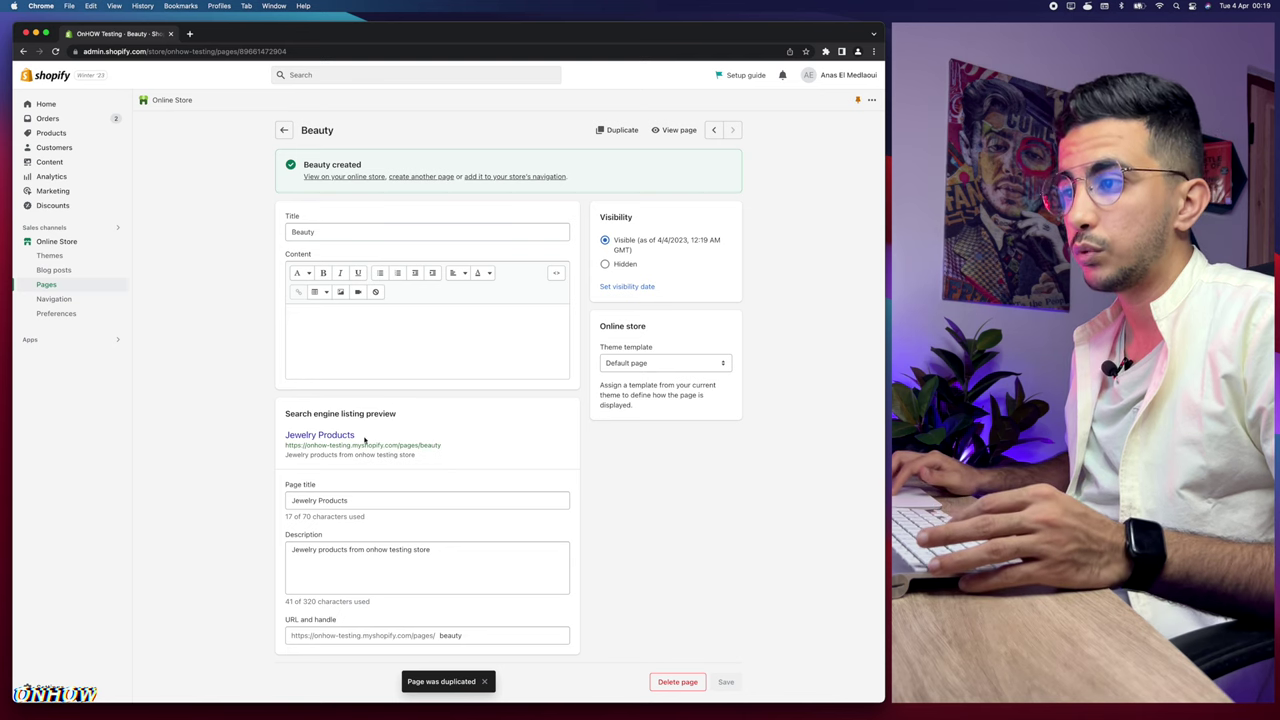
Change the Beauty page's search listing to "Beauty Products" with description "Beauty products from onhow testing store", and save it.
left_click_drag(316, 502, 261, 503)
type("Beauty")
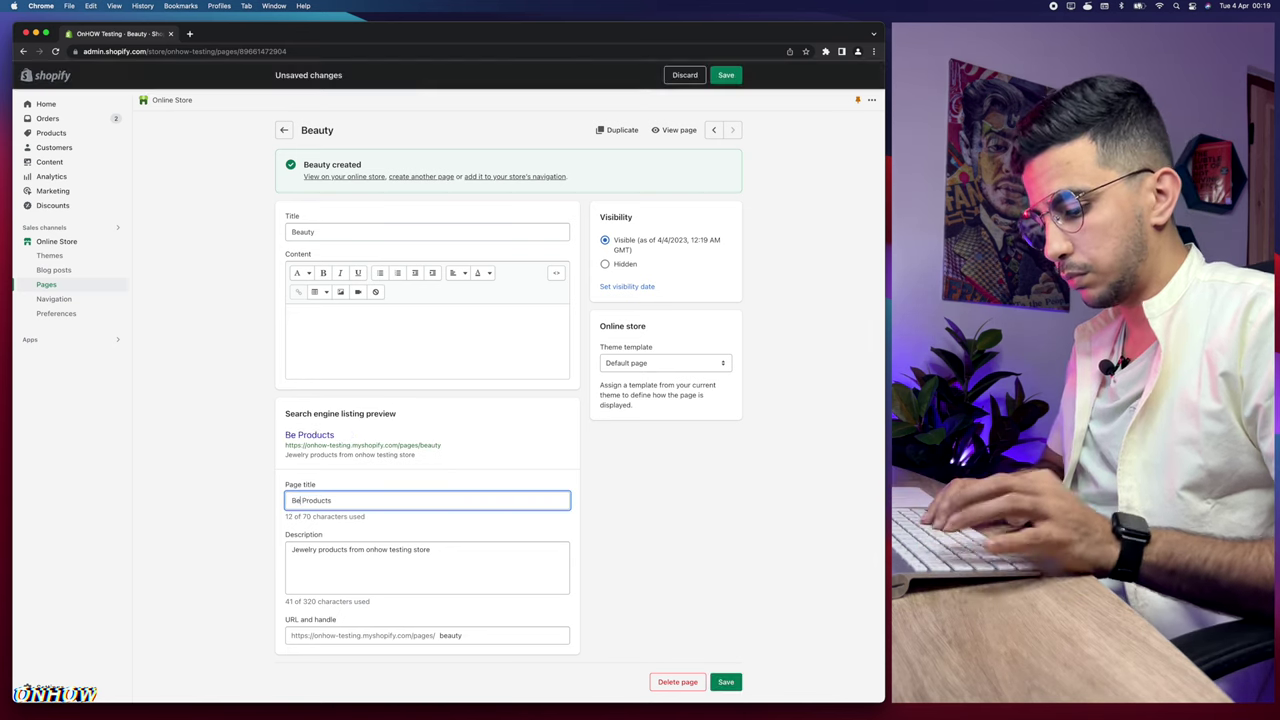
double_click(304, 549)
type("Beauty")
left_click(726, 681)
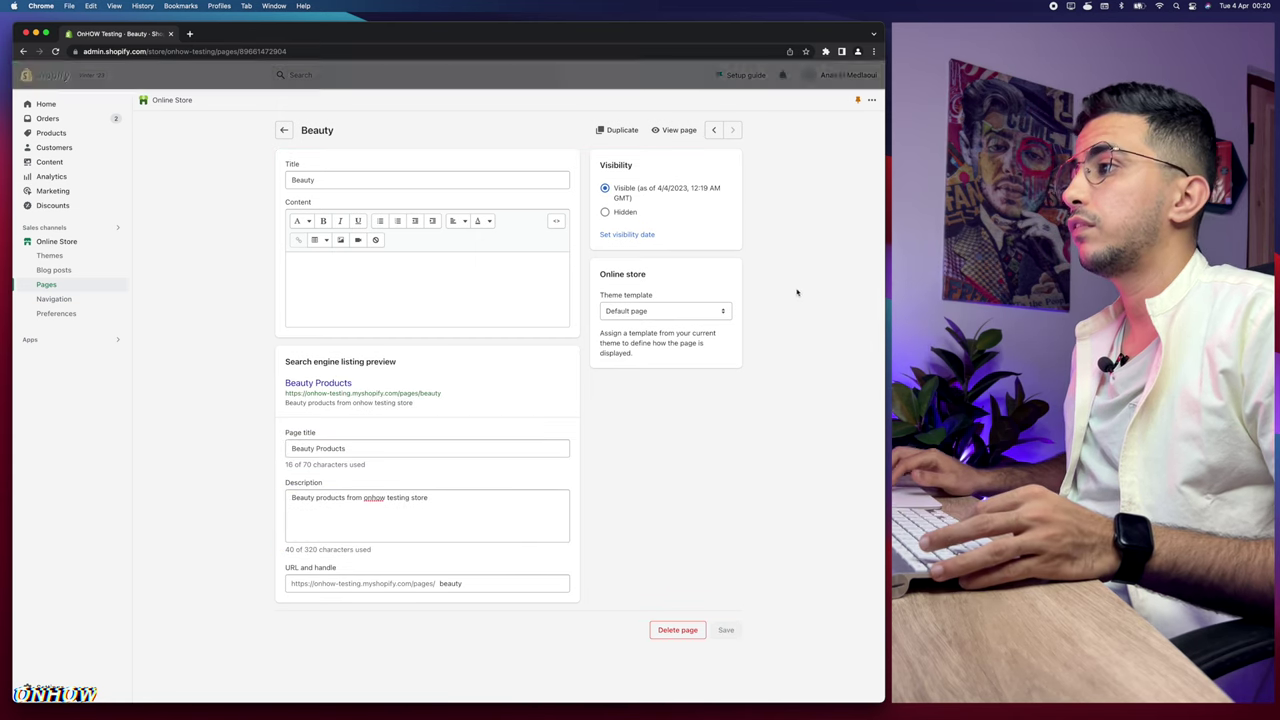
Duplicate the Beauty page as a new page named "Footwear".
left_click(614, 130)
triple_click(380, 389)
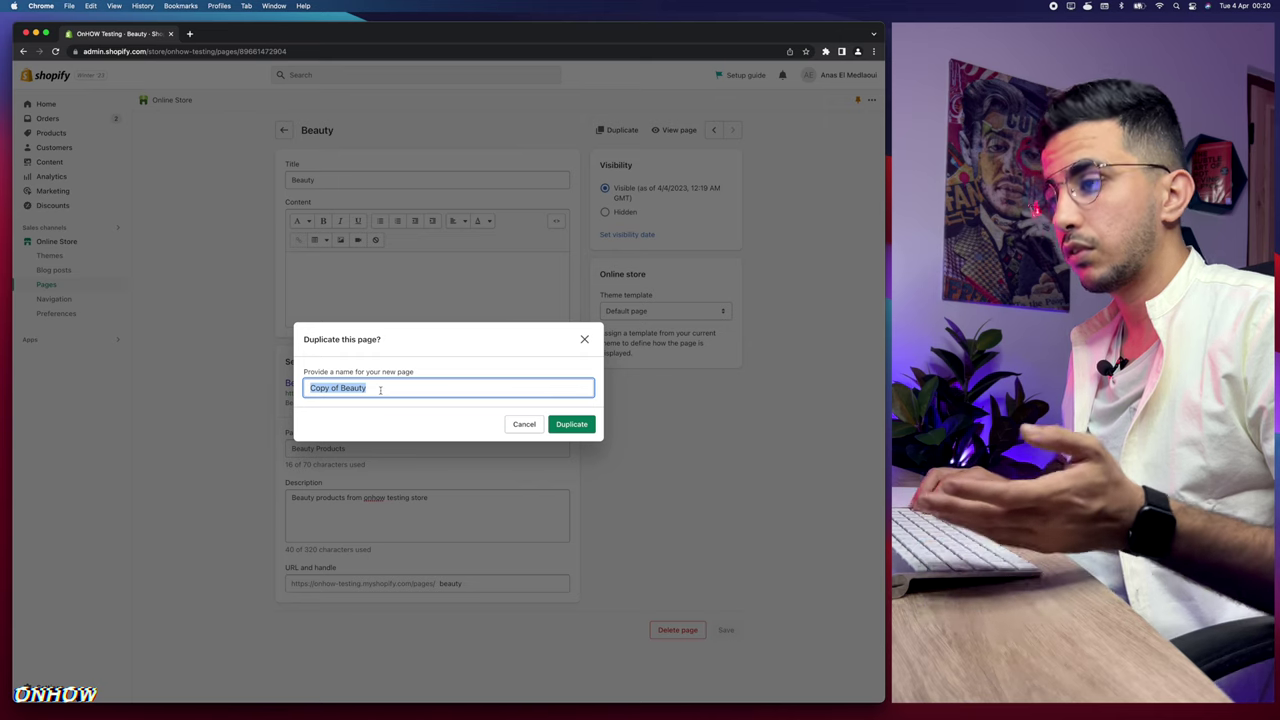
type("Footwear")
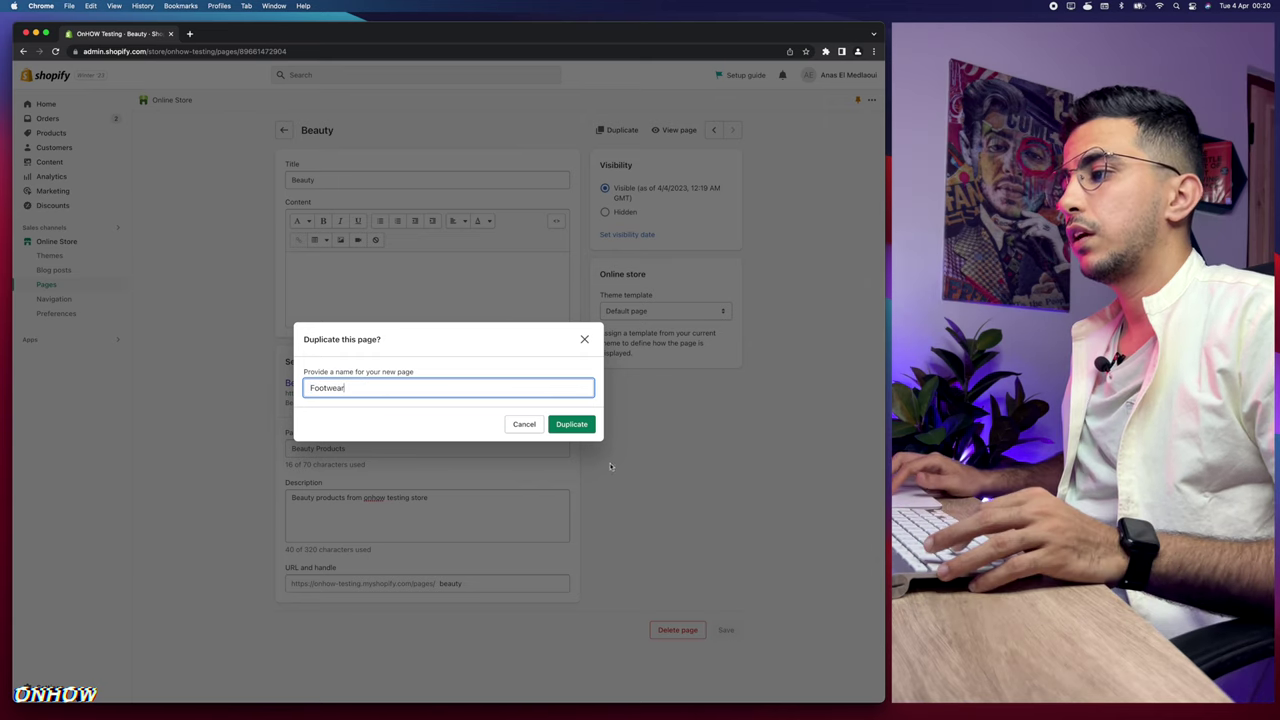
left_click(570, 424)
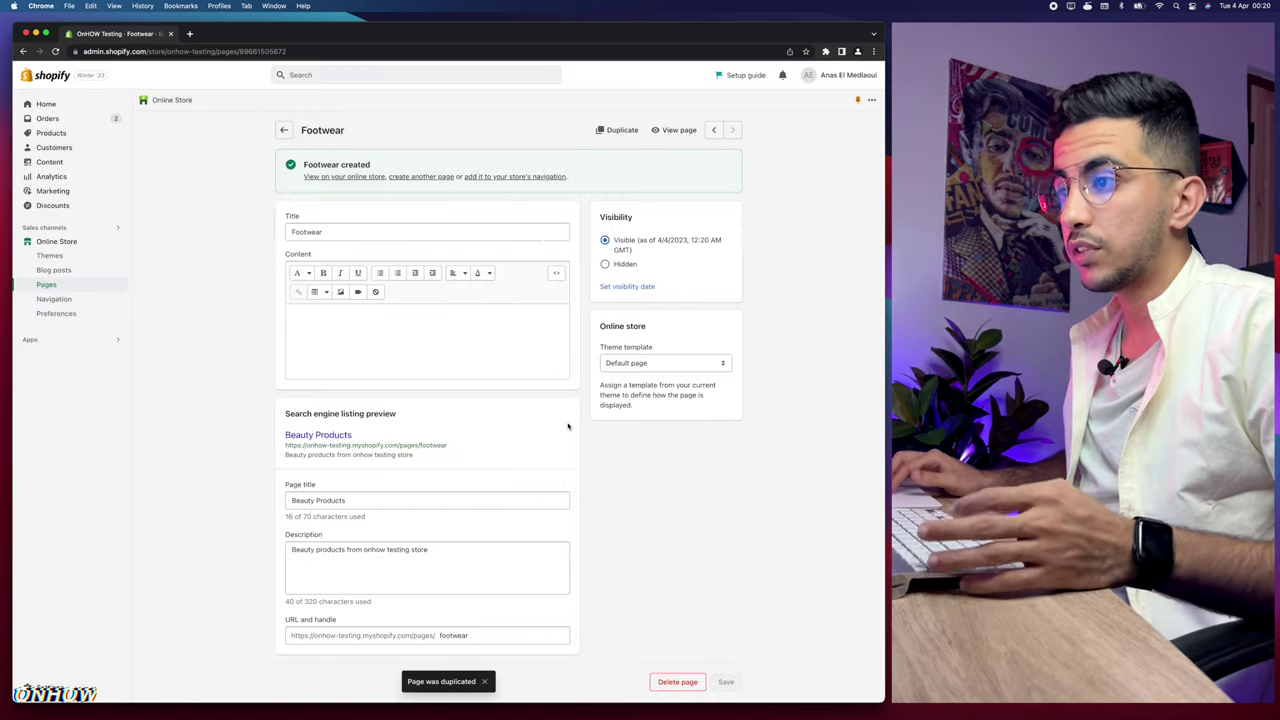
Change the Footwear page's search listing to "Footwear Products" with description "Footwear products from onhow testing store", and save it.
double_click(311, 502)
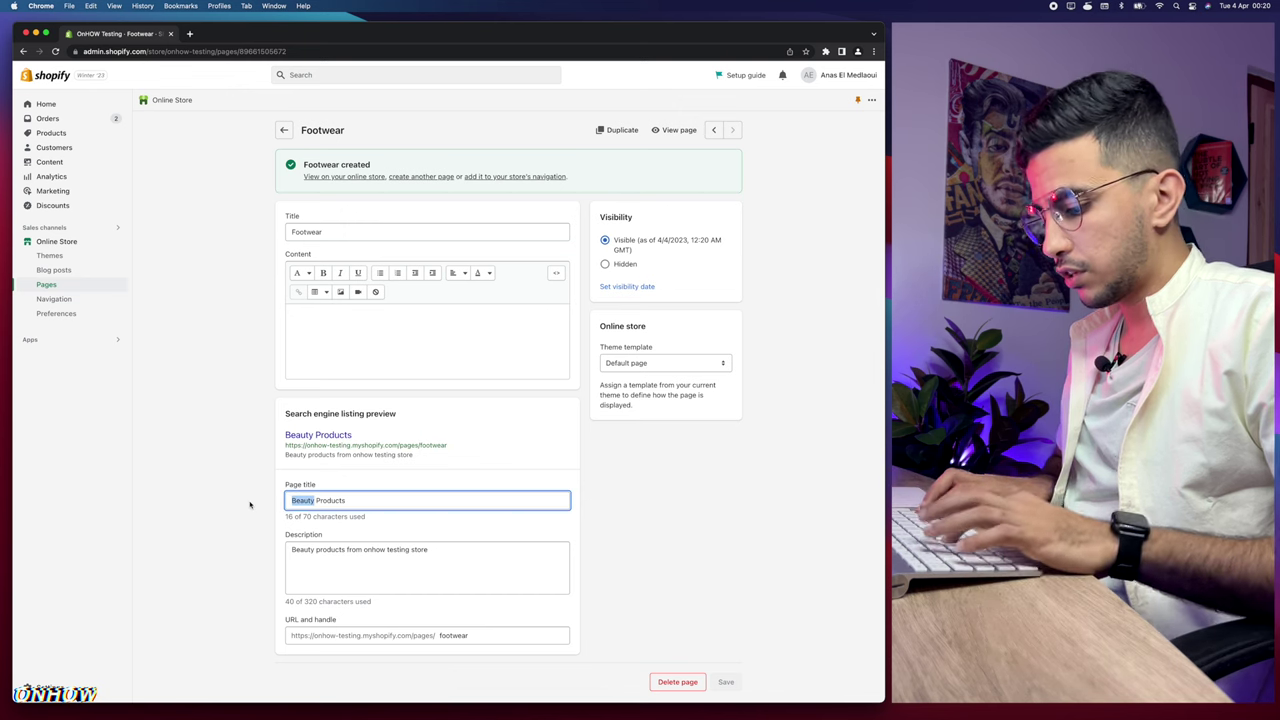
type("Footwear")
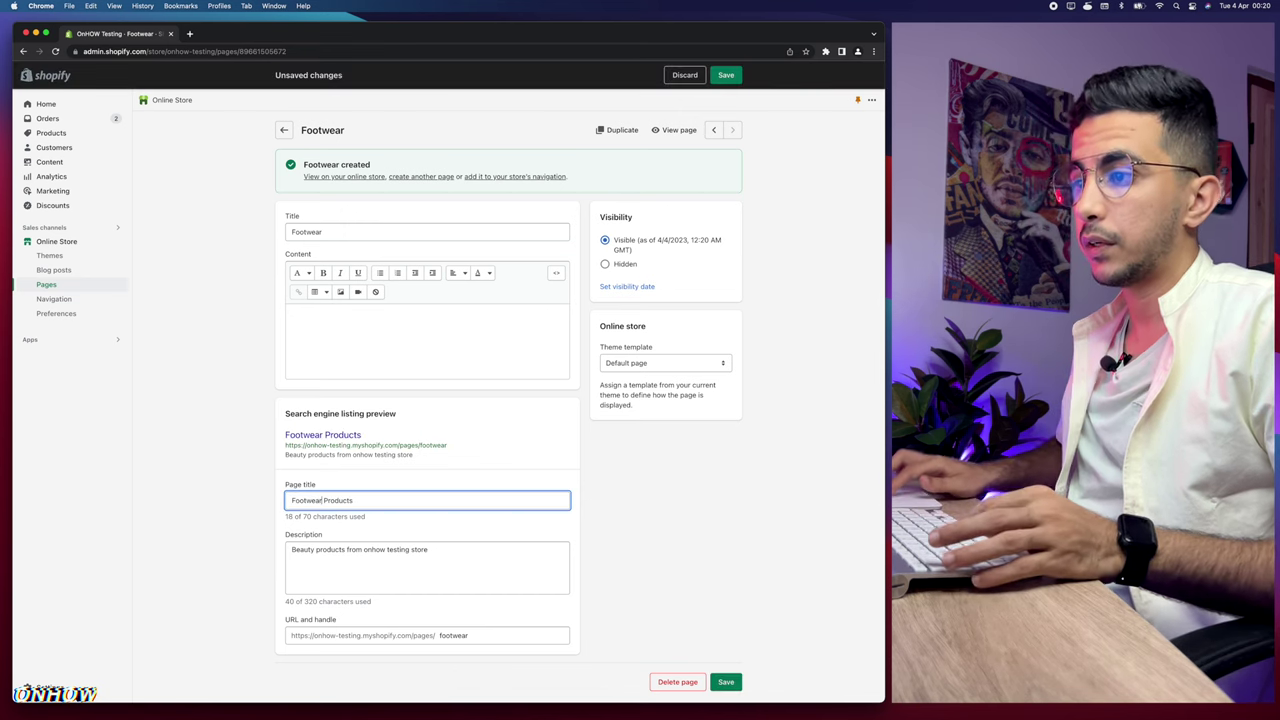
double_click(313, 549)
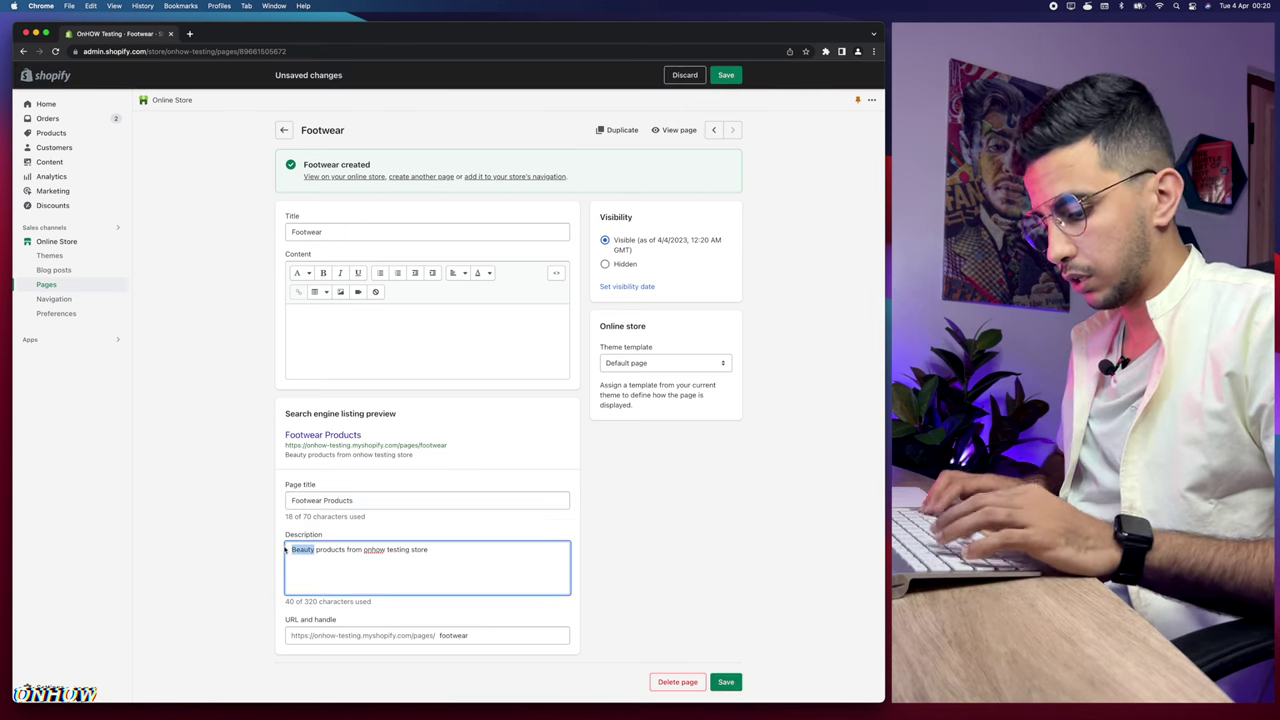
type("Footwear")
left_click(726, 682)
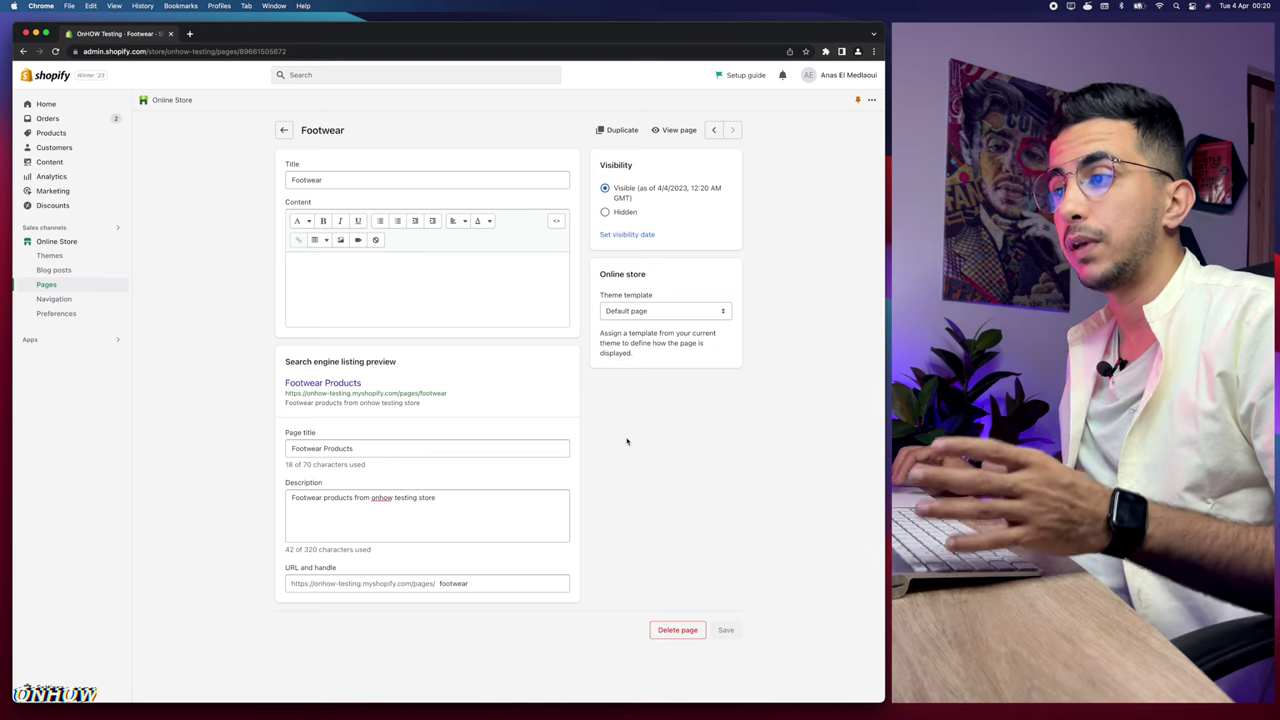
View the Footwear page on the storefront, check its heading, and return to the page editor.
left_click(676, 131)
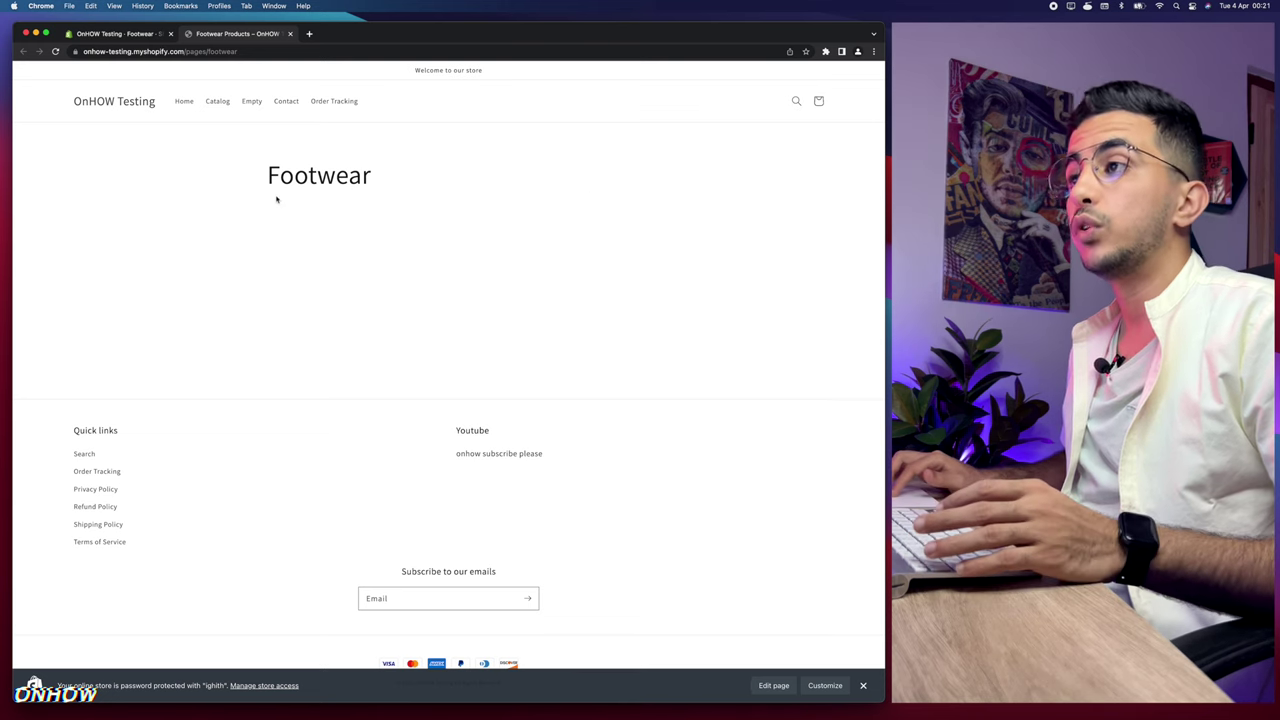
left_click_drag(260, 176, 477, 171)
left_click(421, 265)
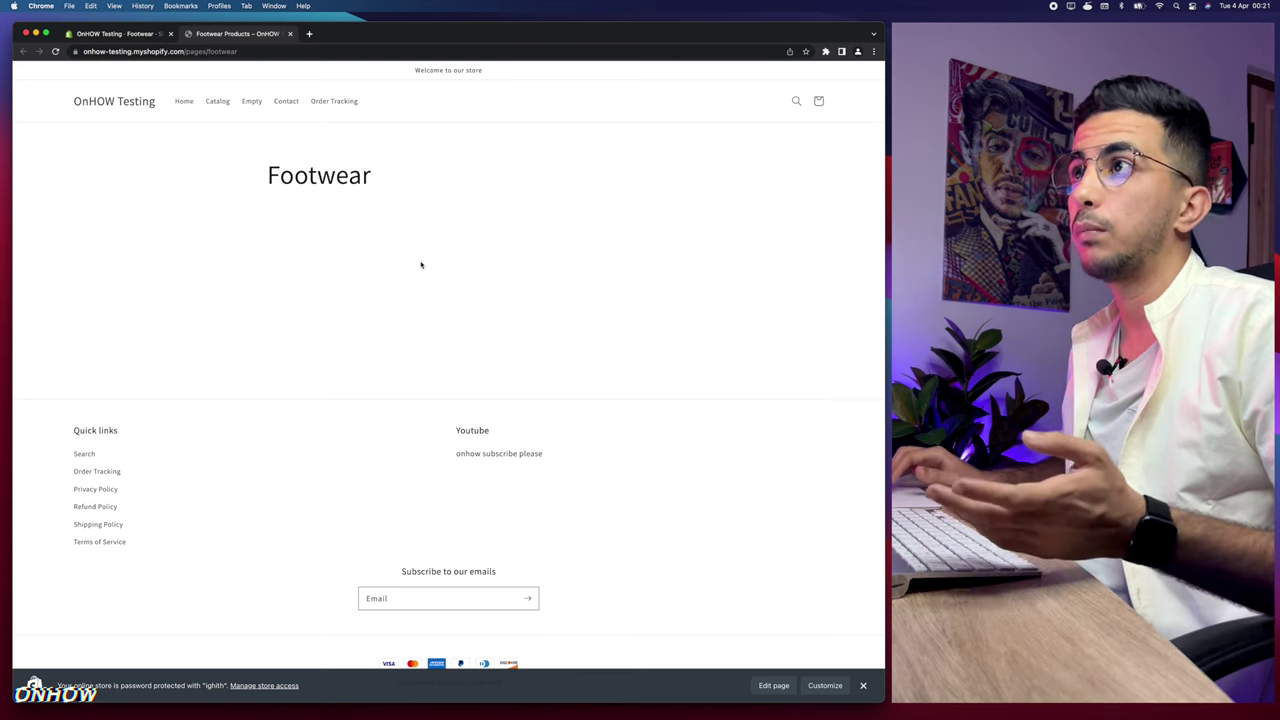
left_click(290, 34)
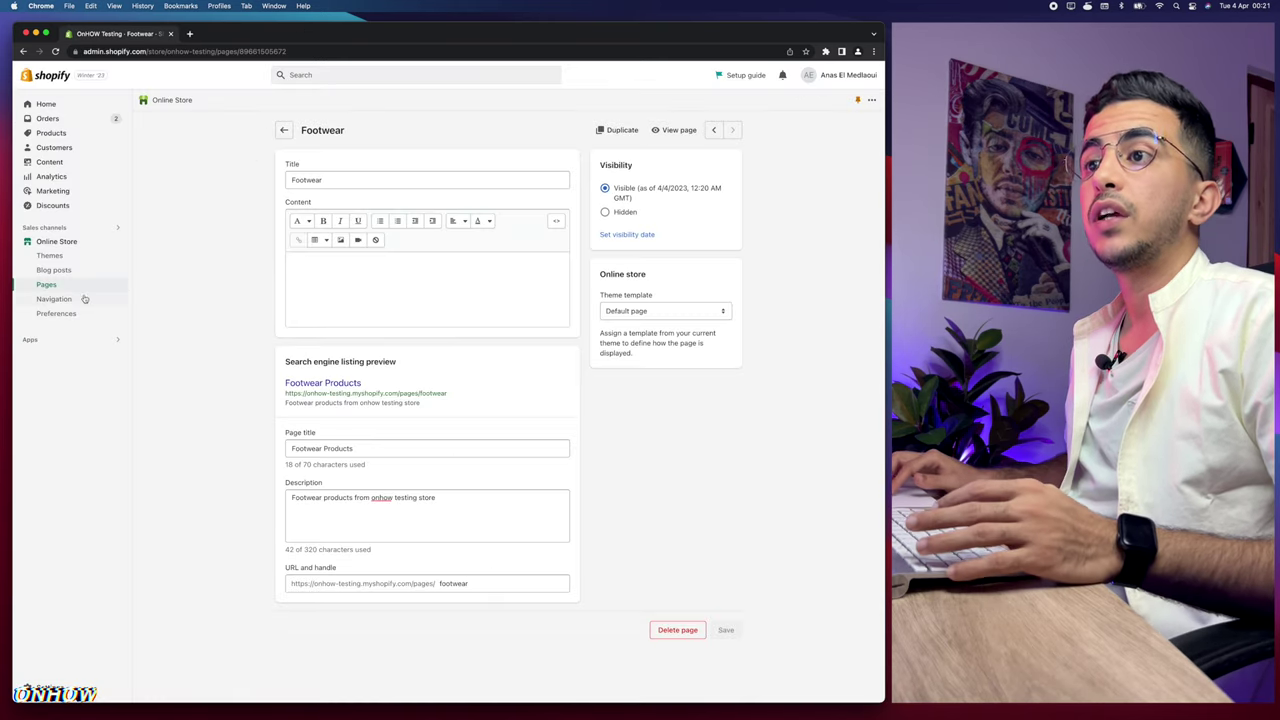
Open the online store's Main menu for editing in the navigation settings.
scroll(55, 300, "up", 5)
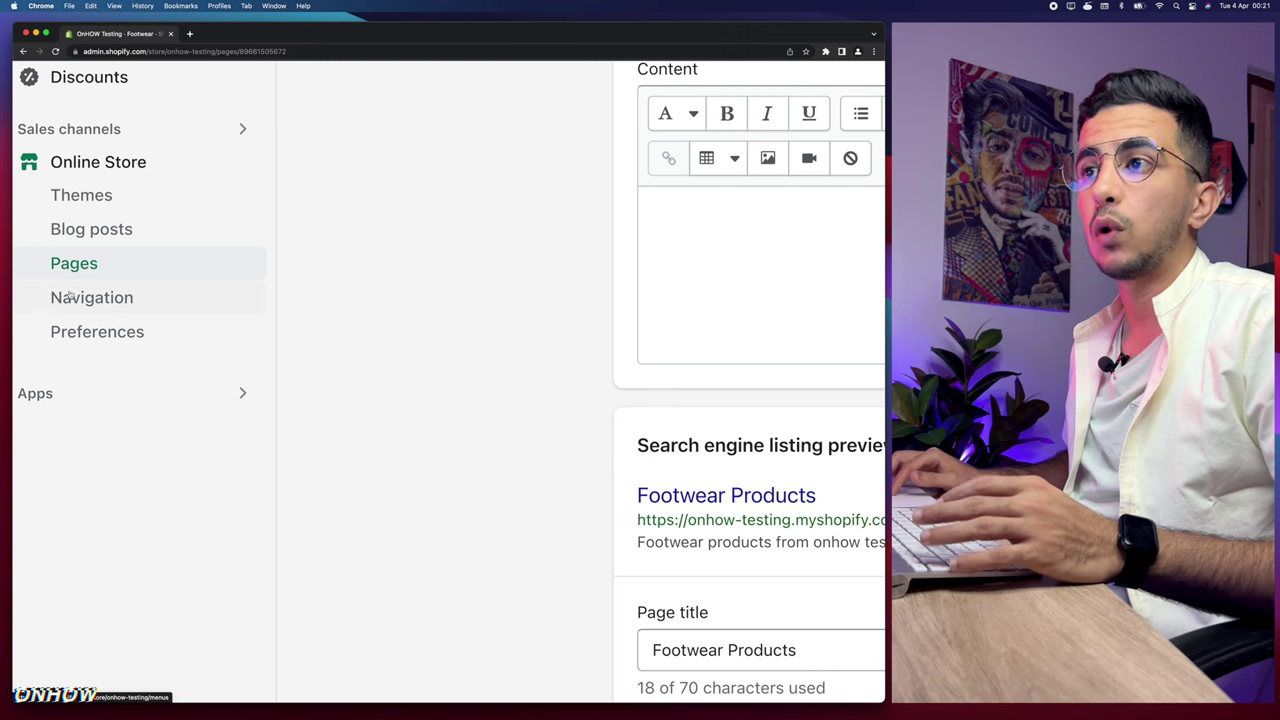
left_click(80, 298)
scroll(80, 298, "down", 5)
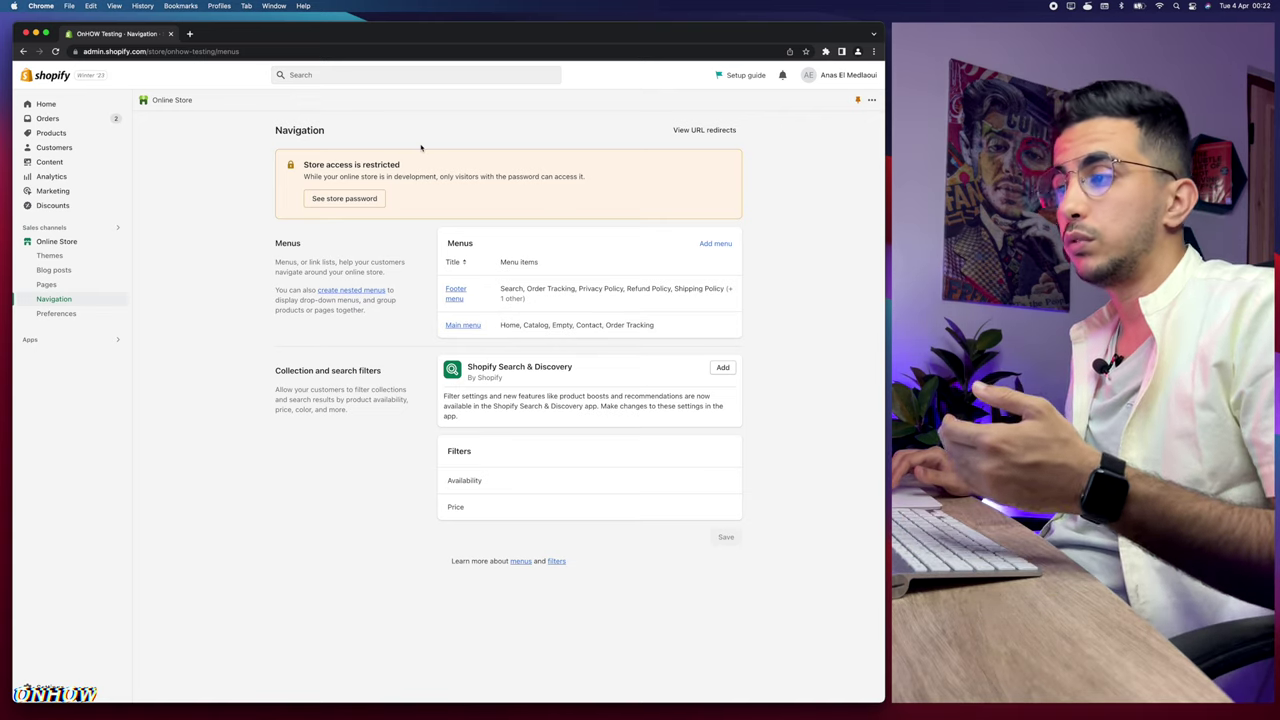
left_click(474, 327)
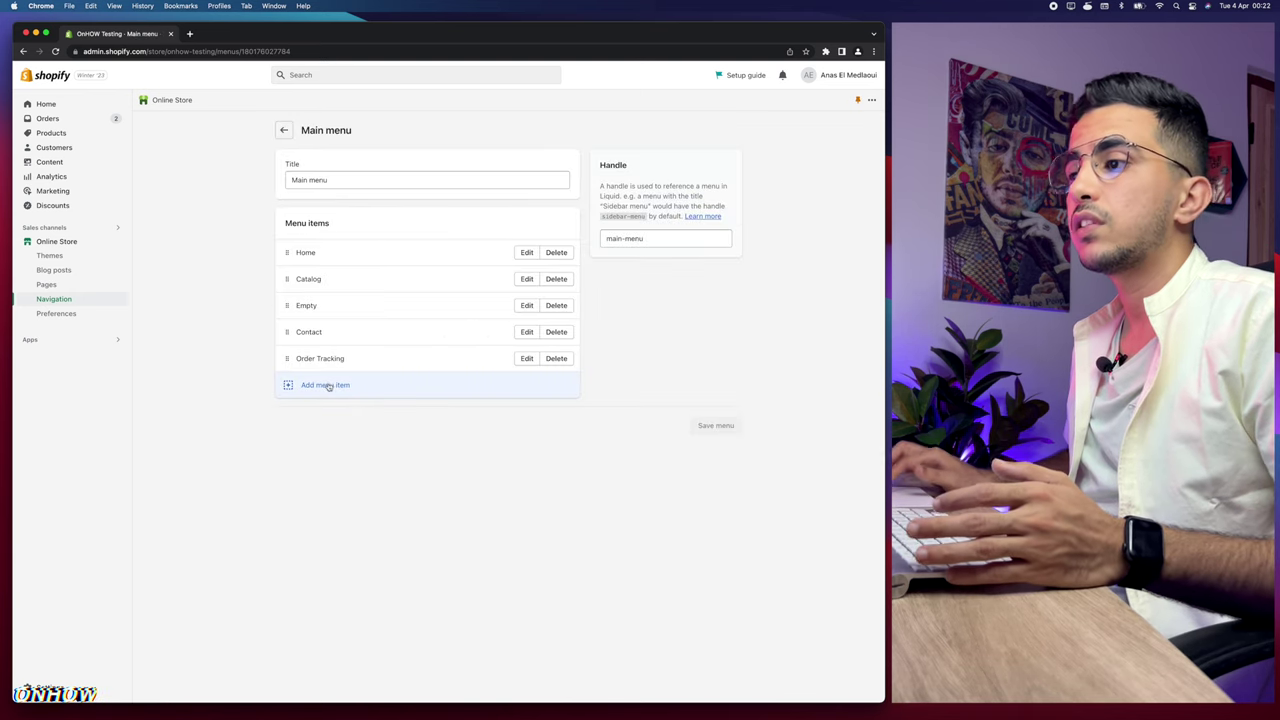
Add a "Categories" item linked to the home page, place it between Empty and Contact, and save the menu.
left_click(328, 386)
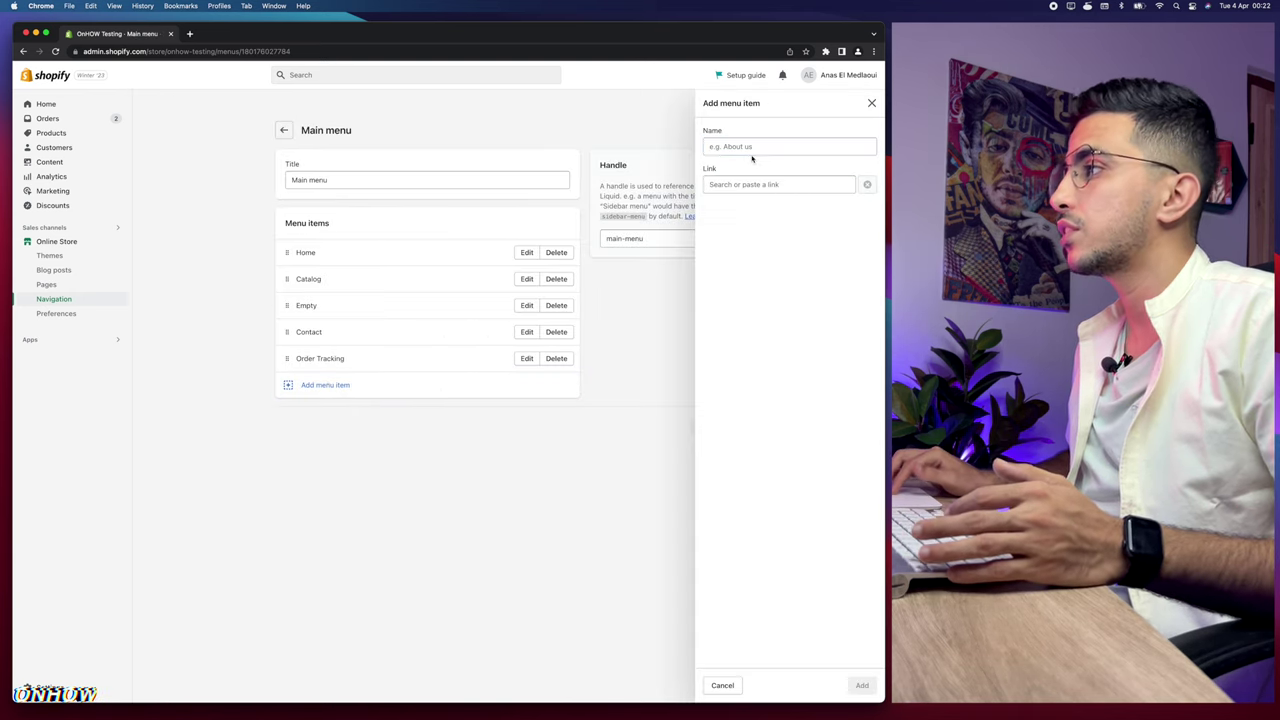
type("Categories")
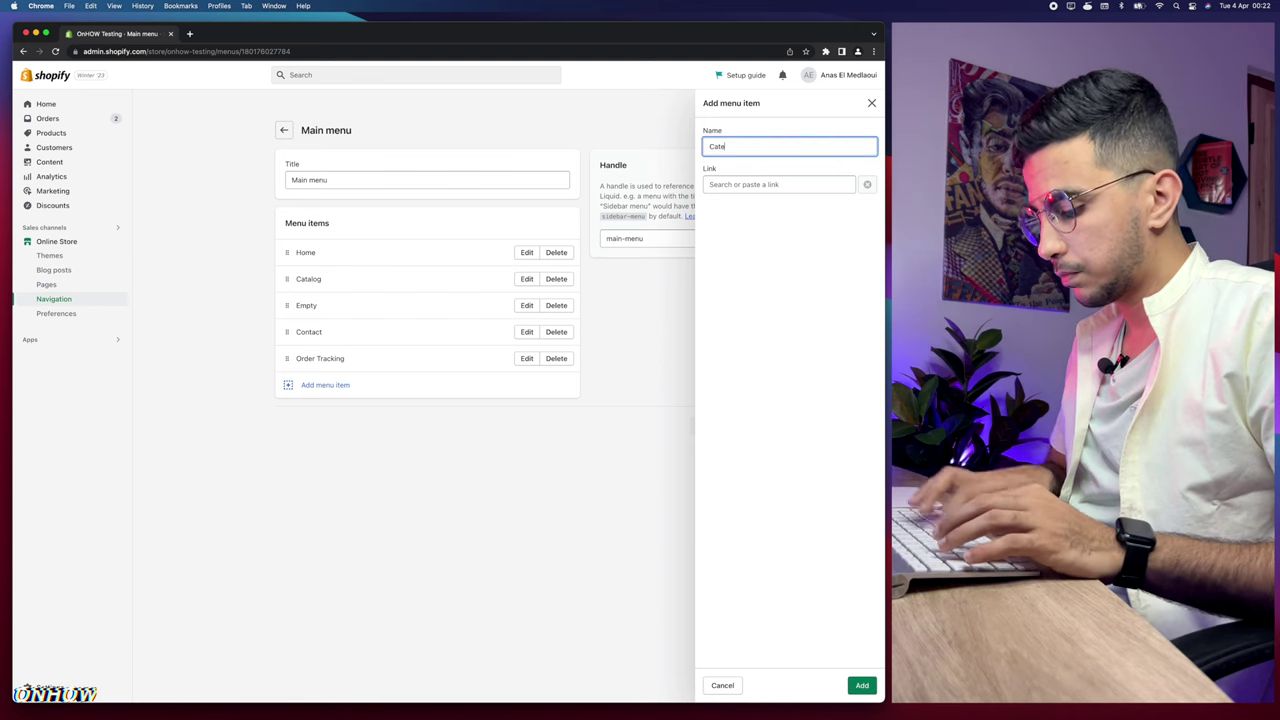
left_click(755, 184)
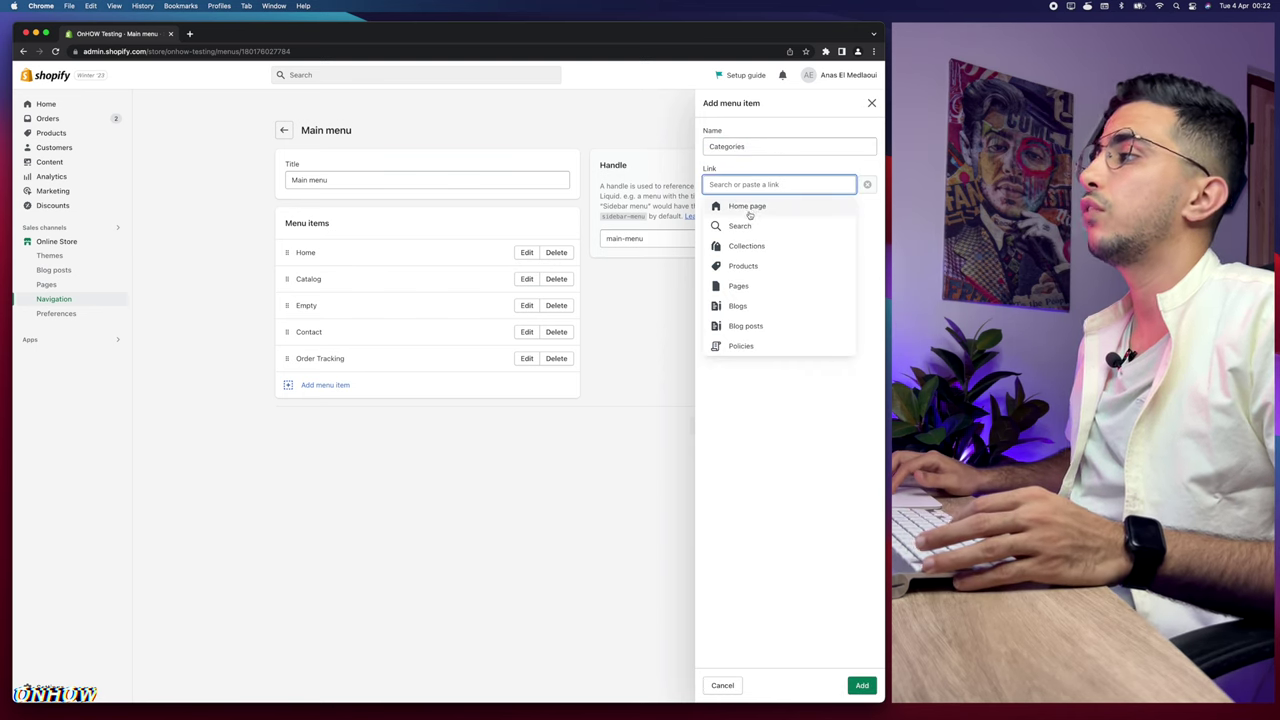
left_click(748, 208)
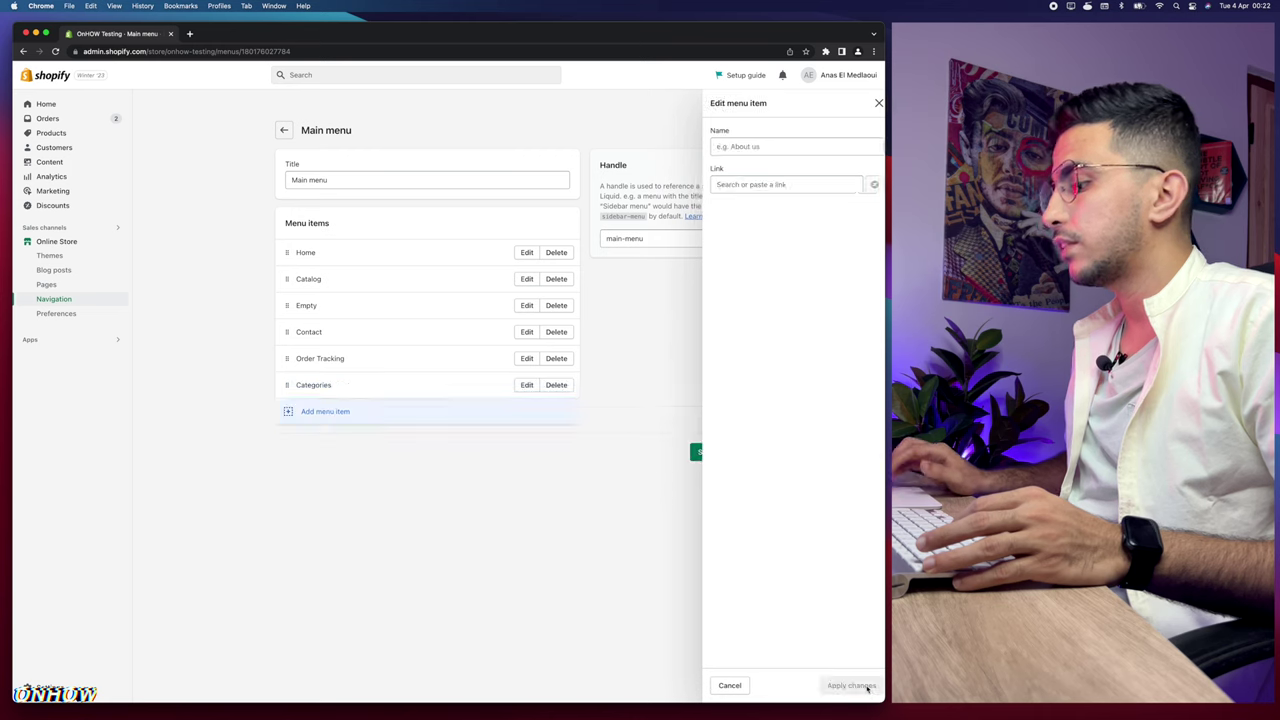
left_click(862, 685)
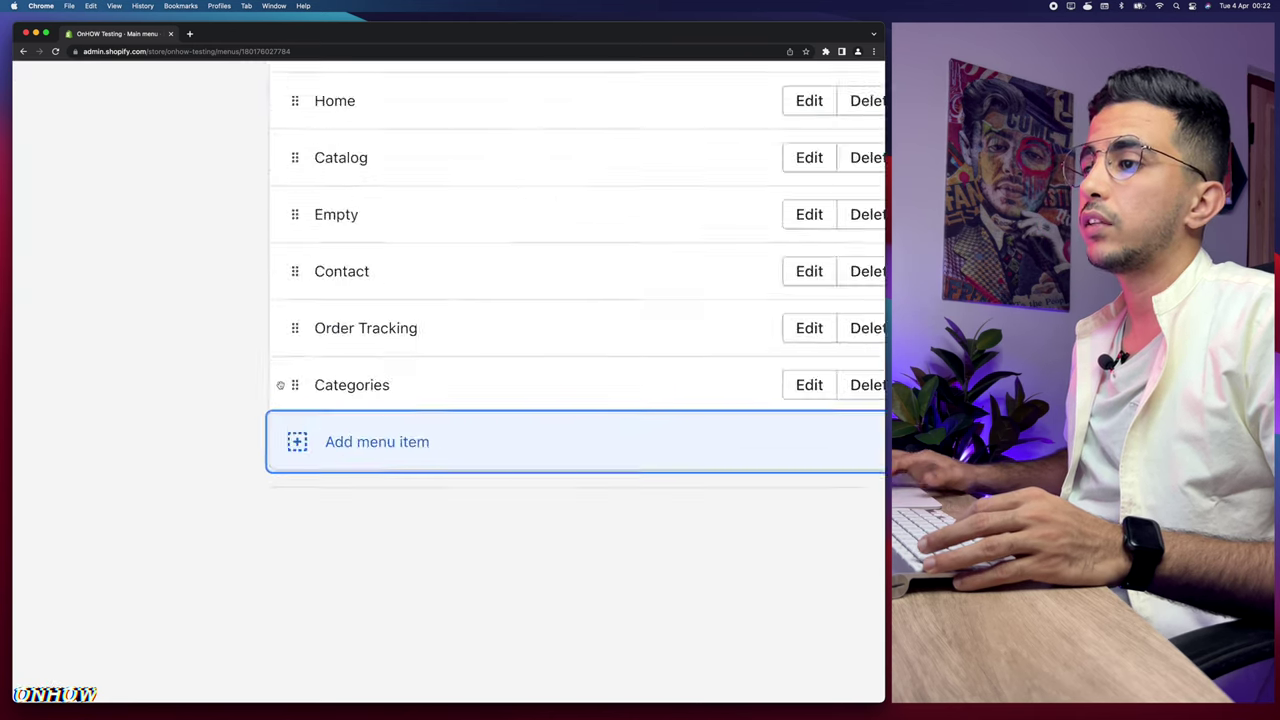
left_click_drag(298, 385, 296, 212)
left_click(716, 452)
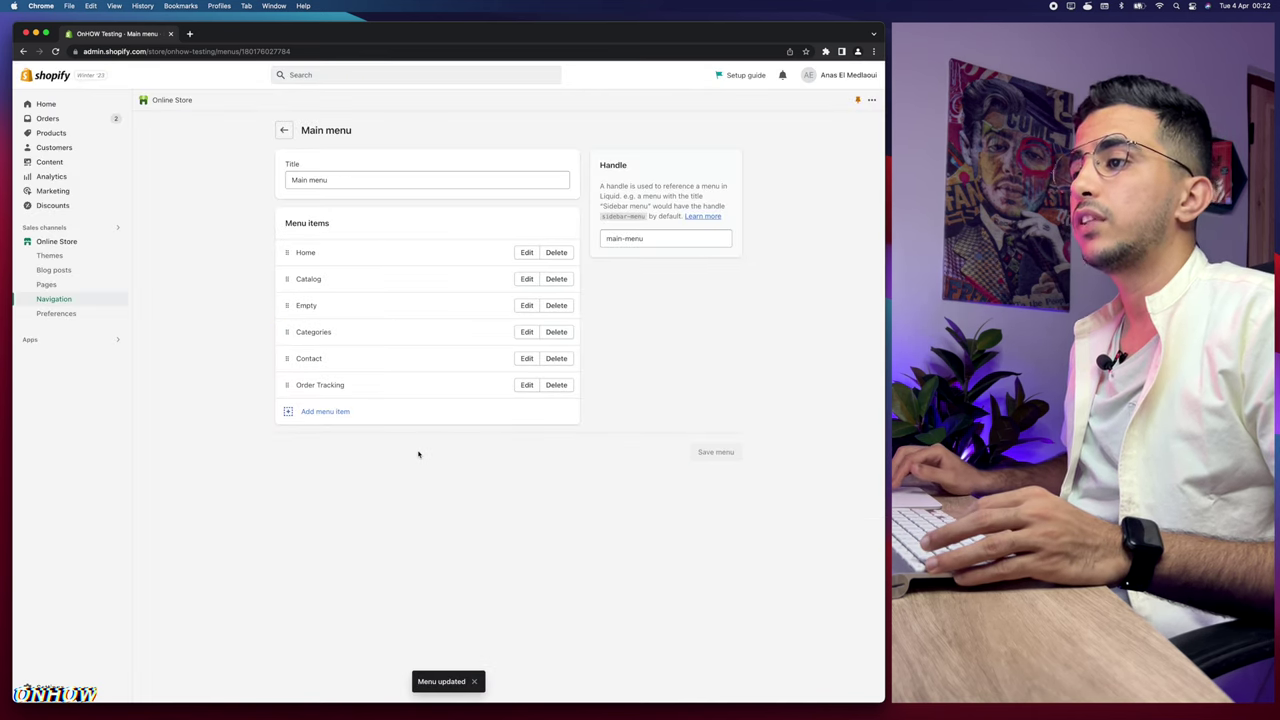
Add a "Jewelry" item linked to the Jewelry page, nested under Categories, and save the menu.
left_click(310, 413)
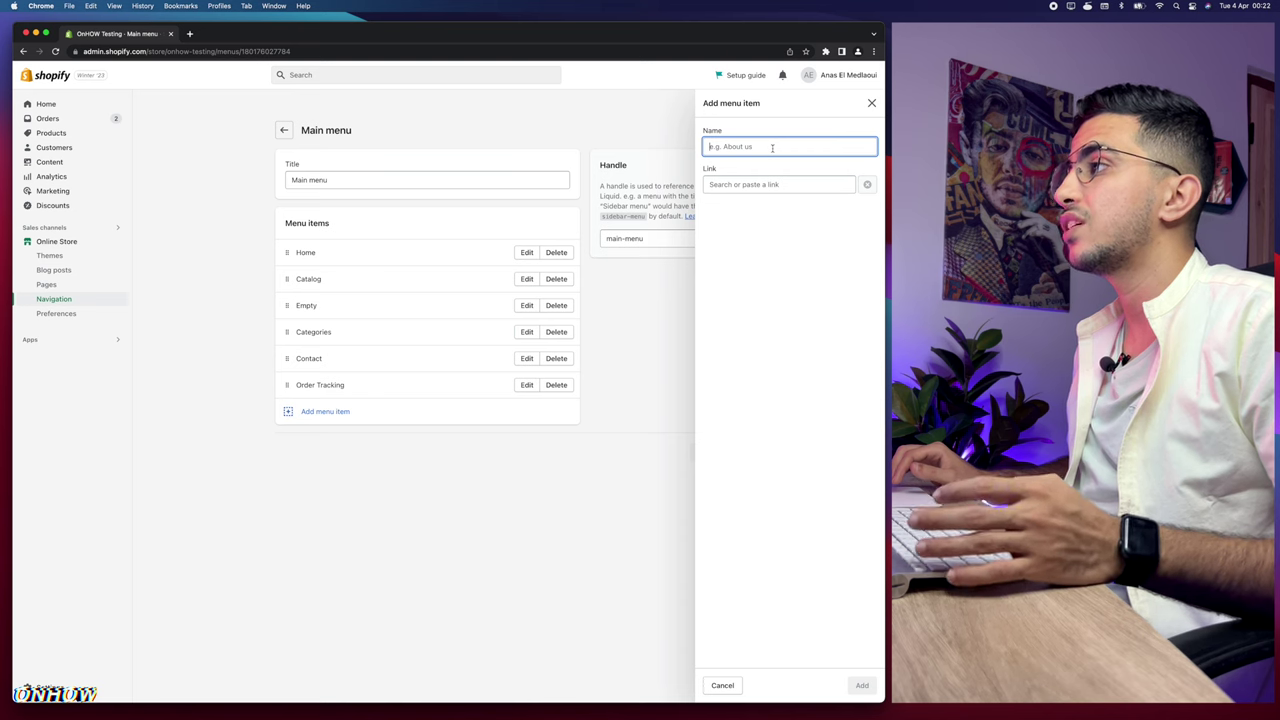
type("J")
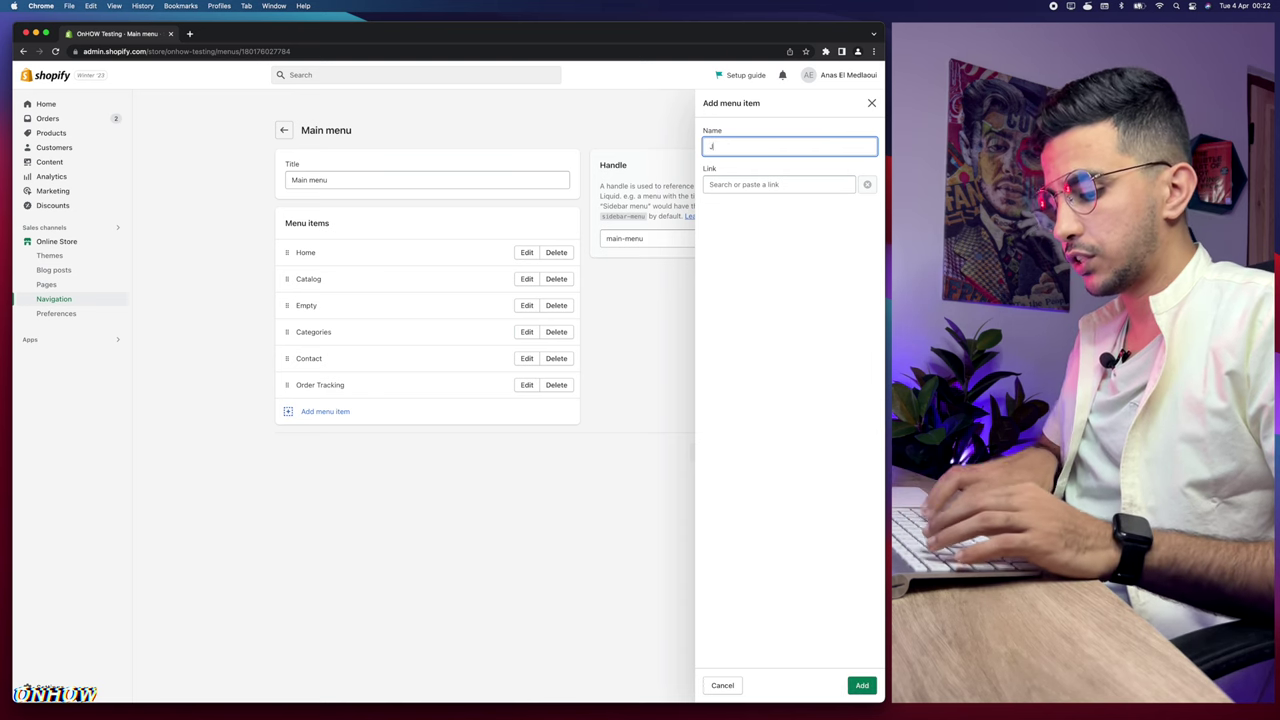
type("ewelry")
left_click(770, 172)
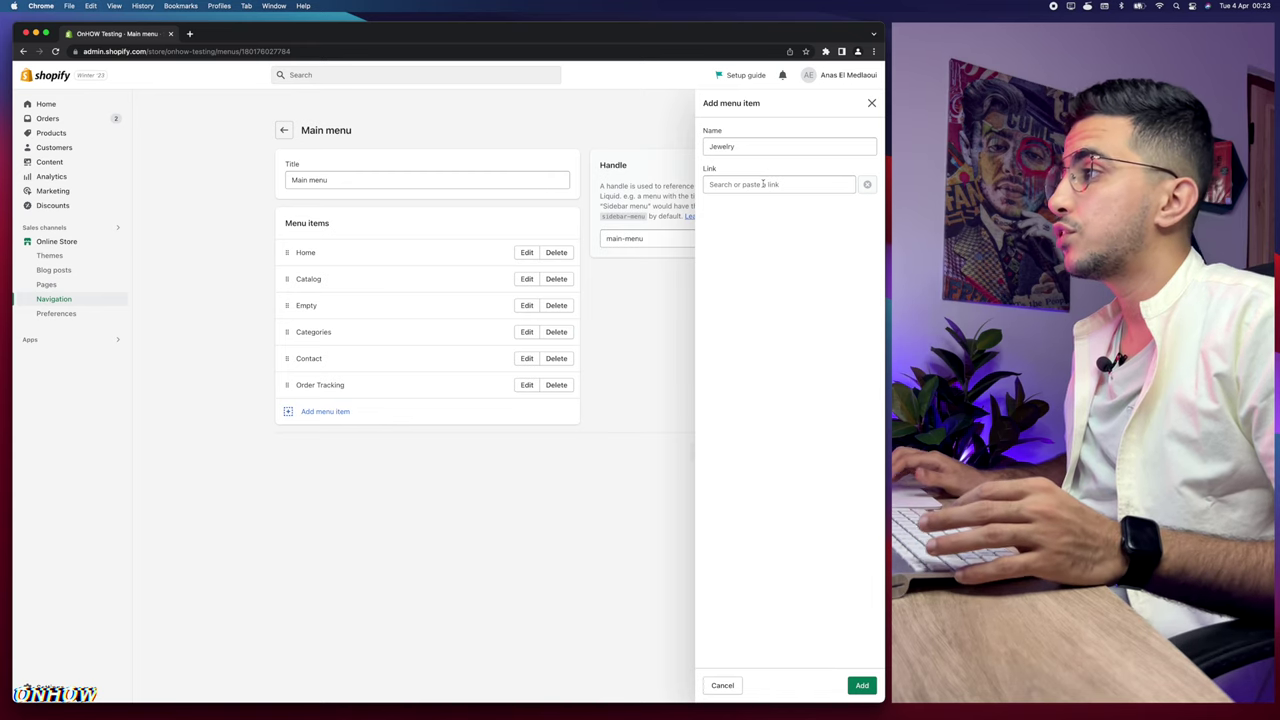
left_click(763, 184)
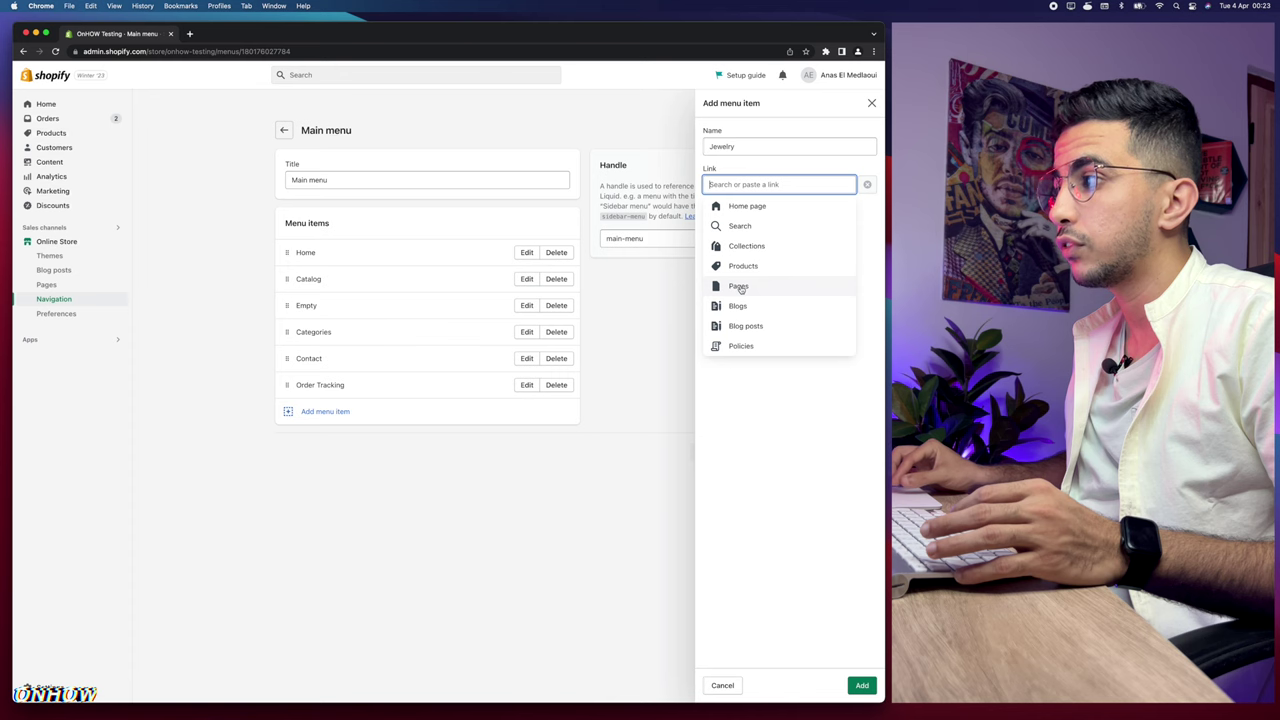
left_click(740, 287)
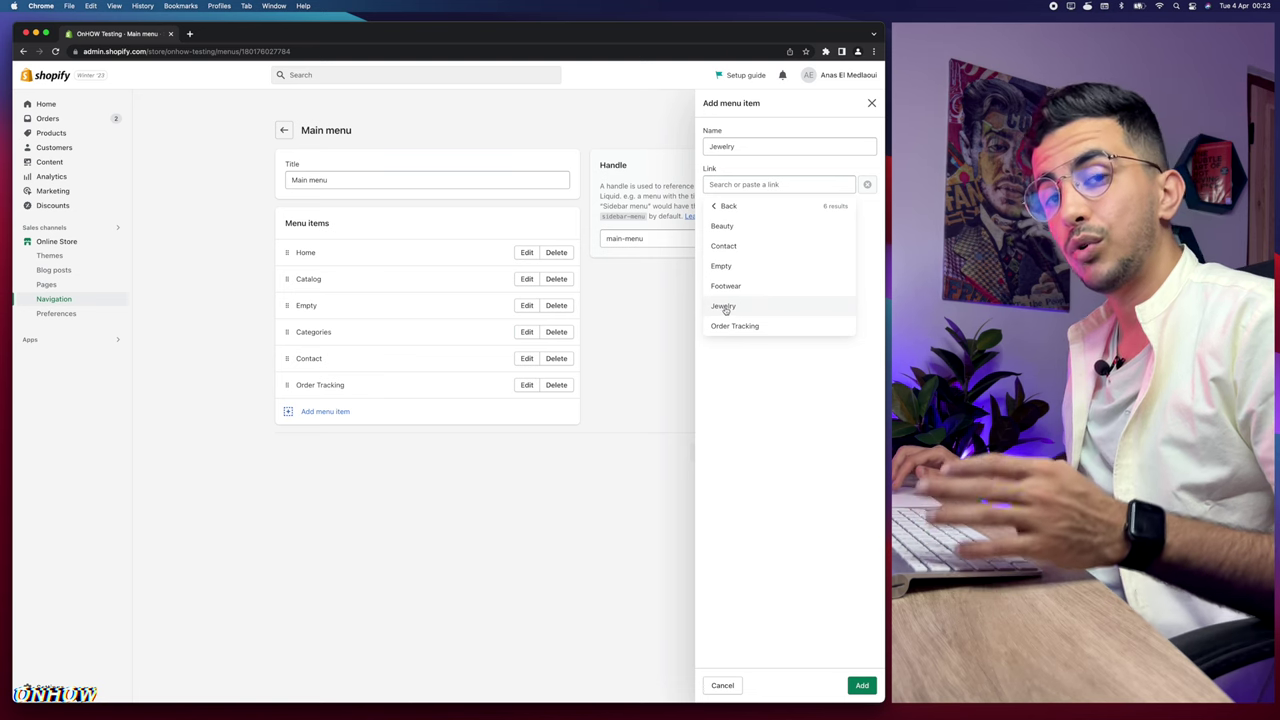
left_click(734, 308)
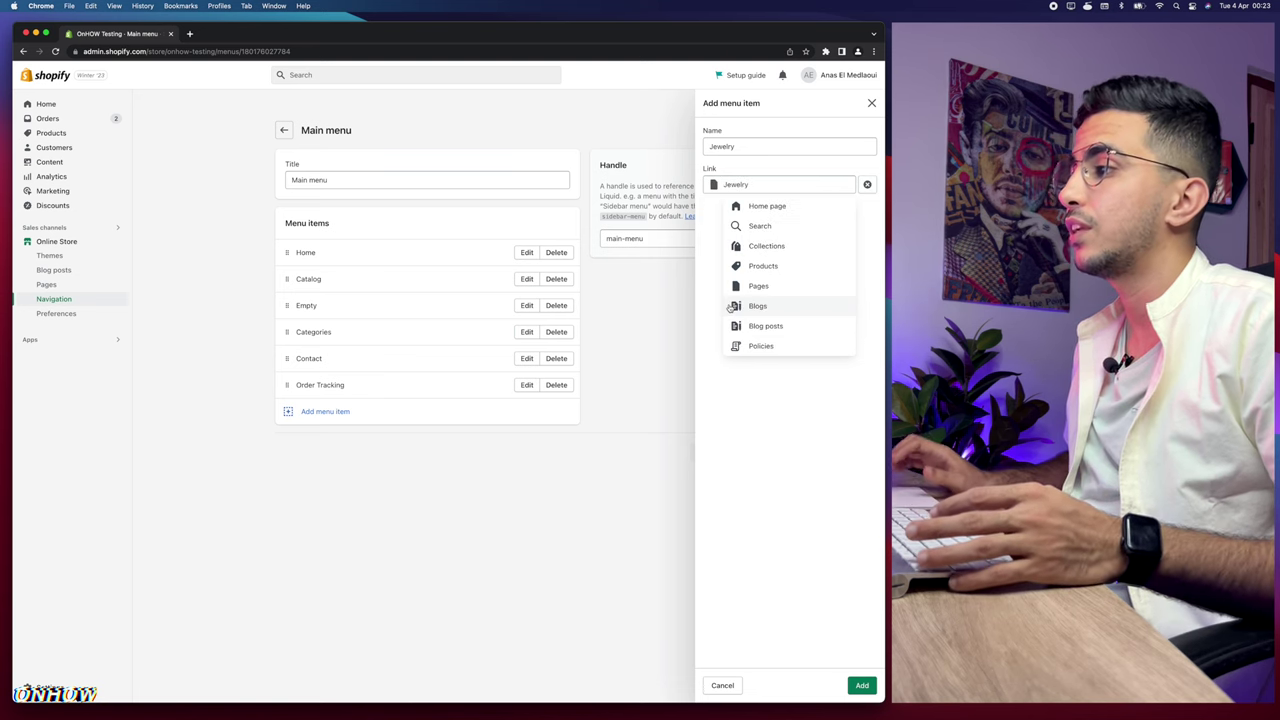
left_click(862, 685)
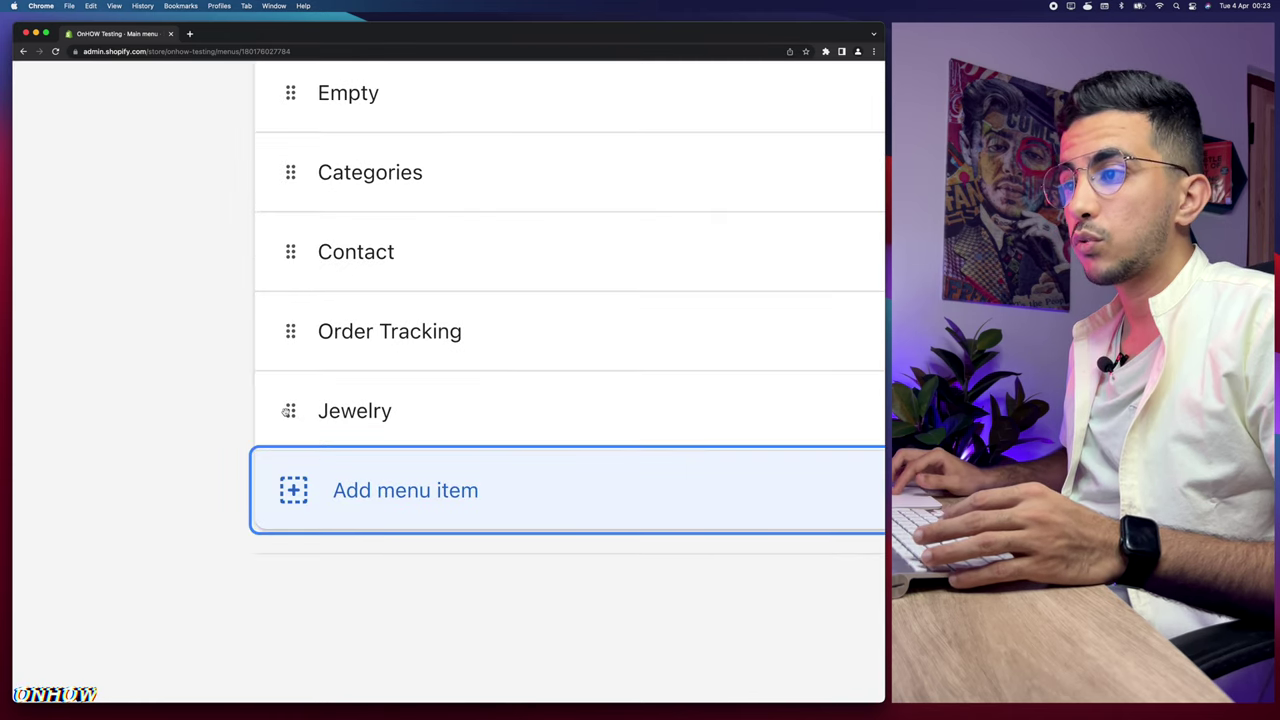
left_click_drag(292, 411, 325, 257)
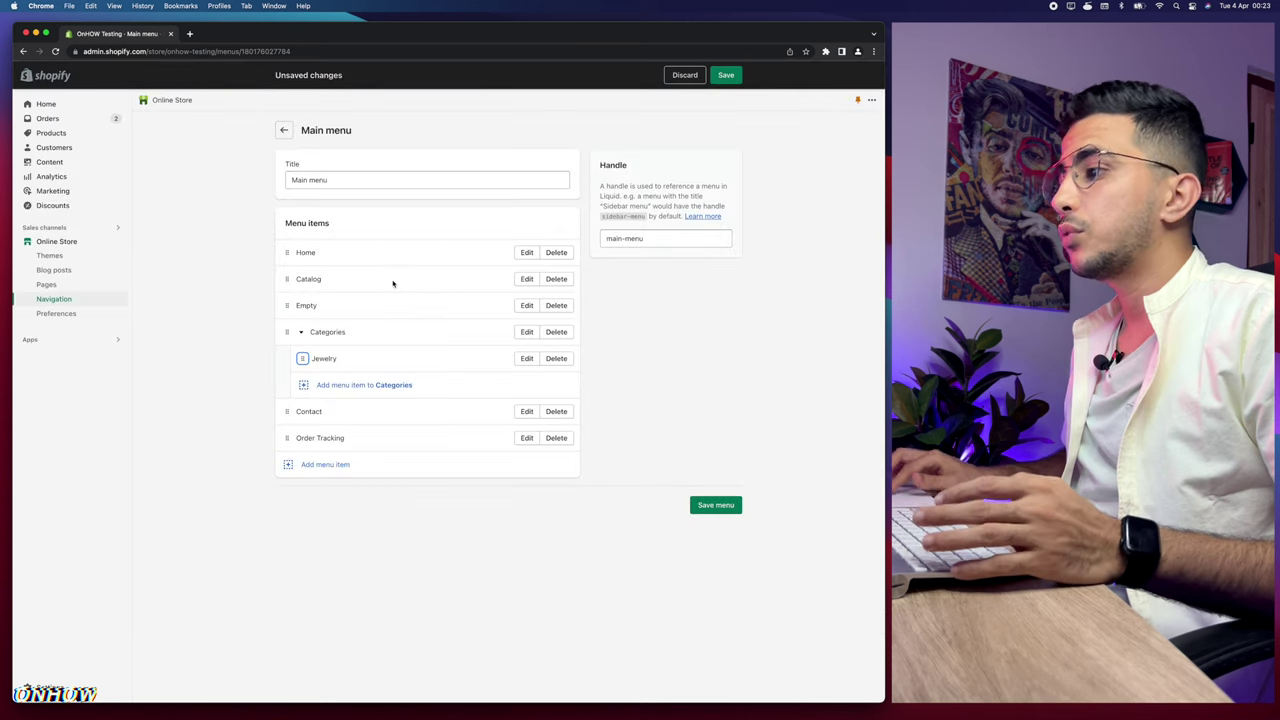
left_click(716, 505)
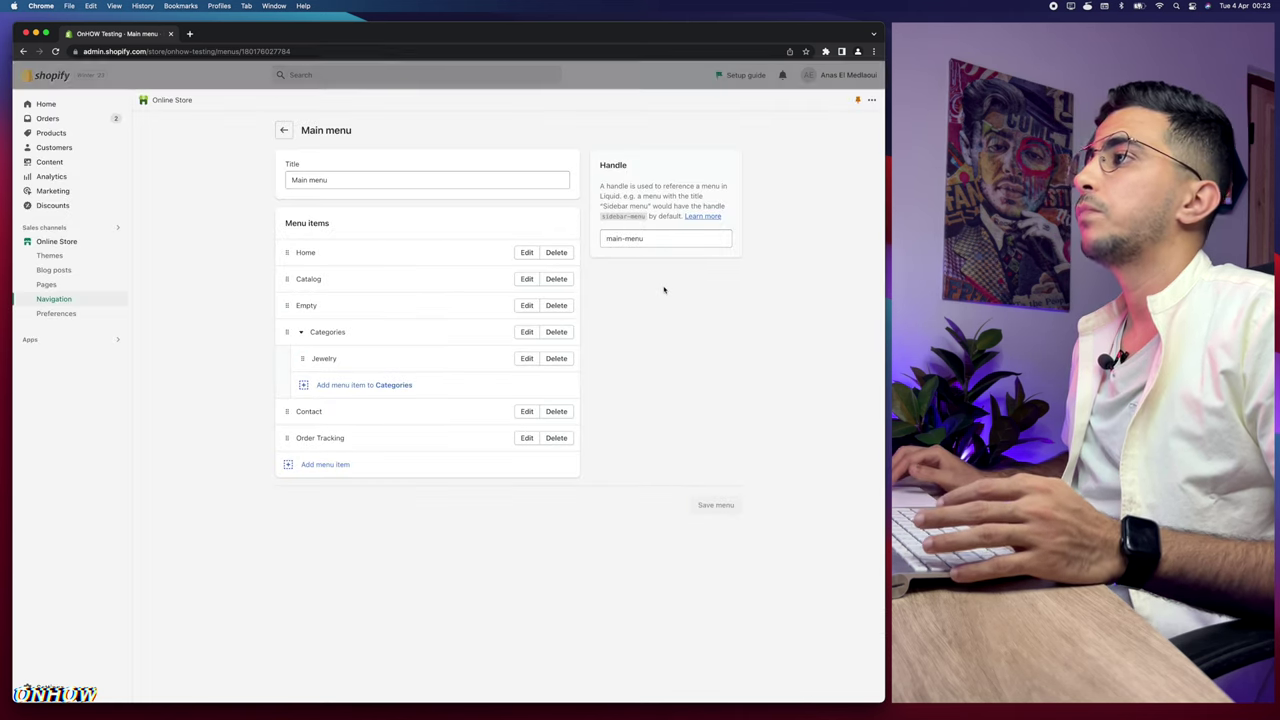
View the online store and expand Categories in its header to check the nested menu.
left_click(116, 243)
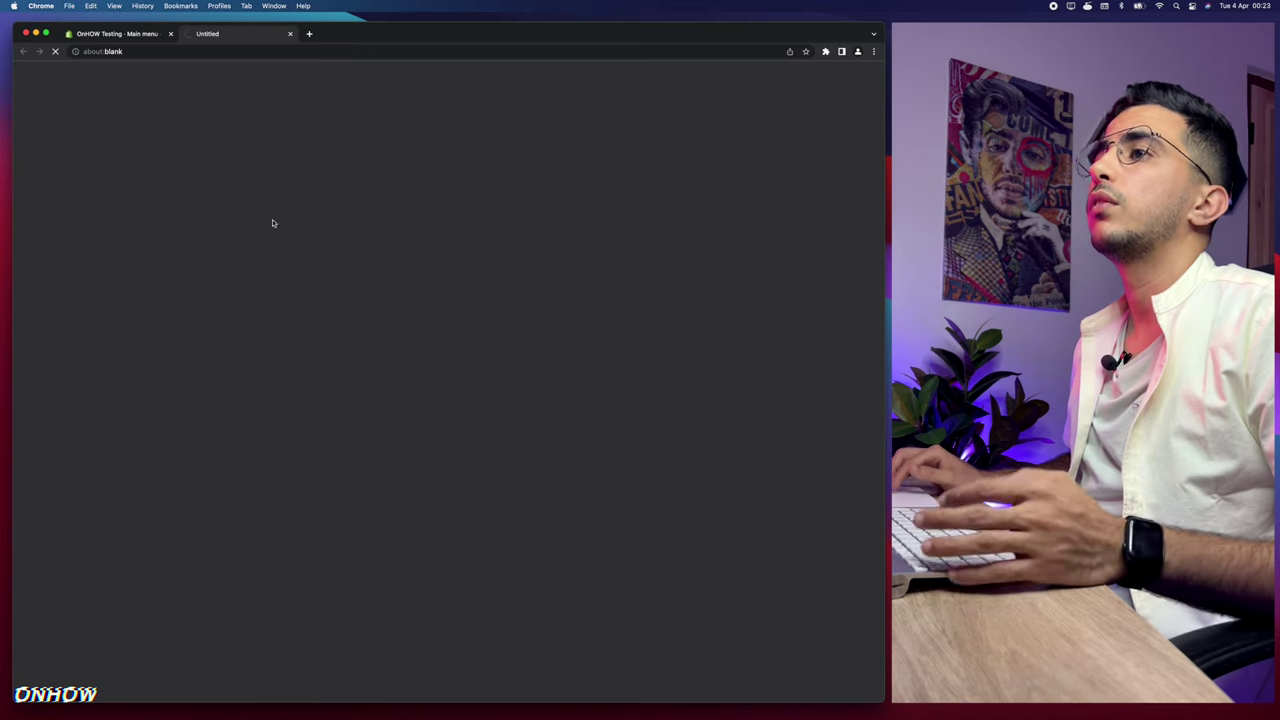
scroll(283, 106, "up", 5)
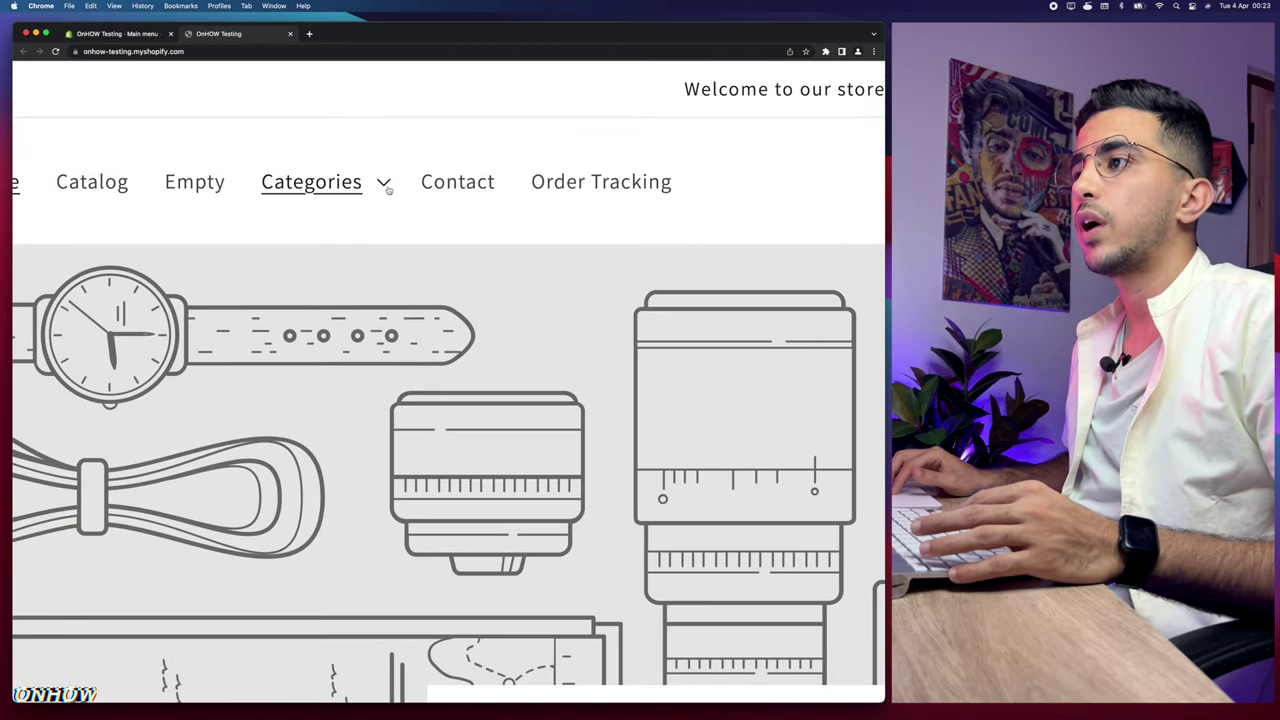
left_click(383, 185)
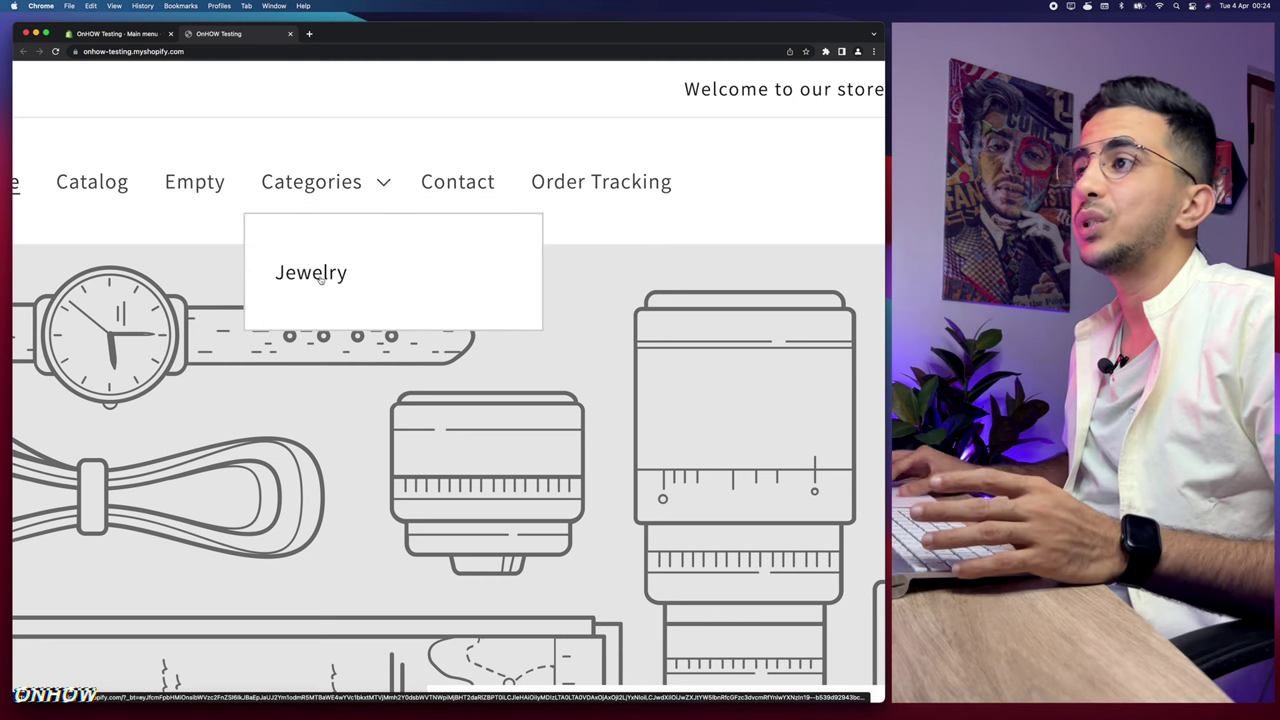
key("super+0")
Add a "Beauty" item linked to the Beauty page, nested under Categories in the Main menu.
left_click(115, 33)
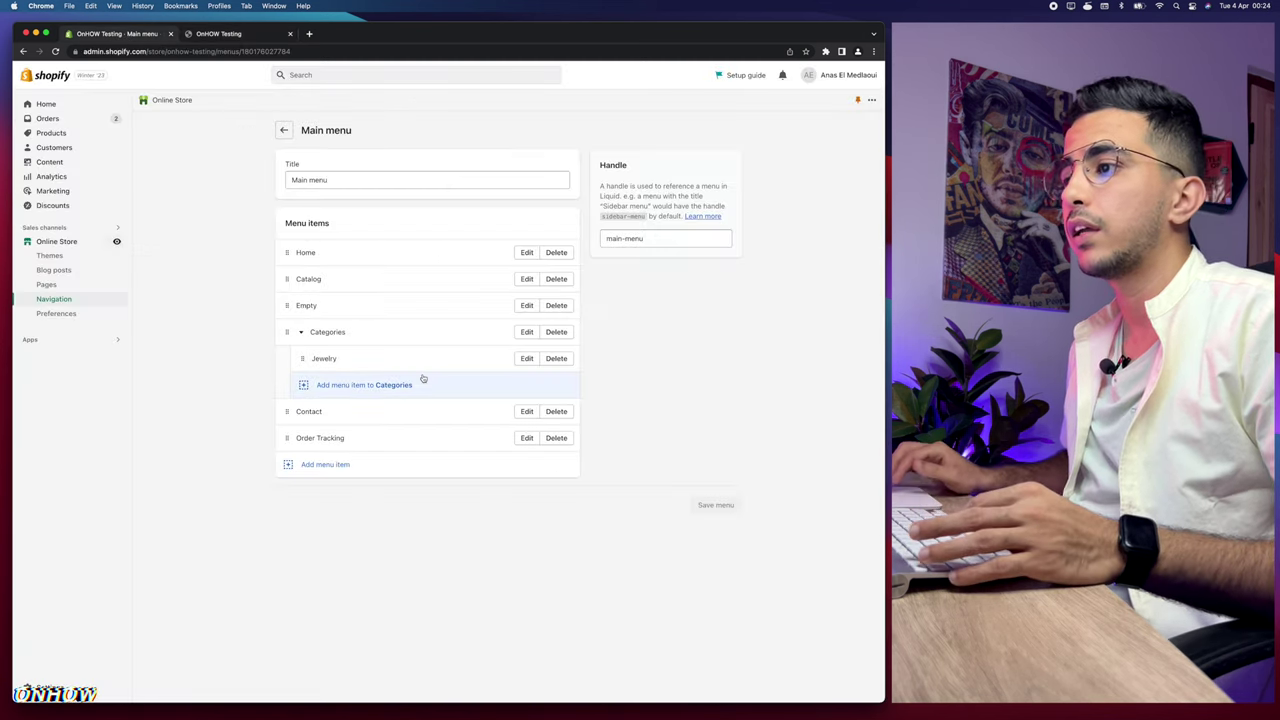
left_click(308, 386)
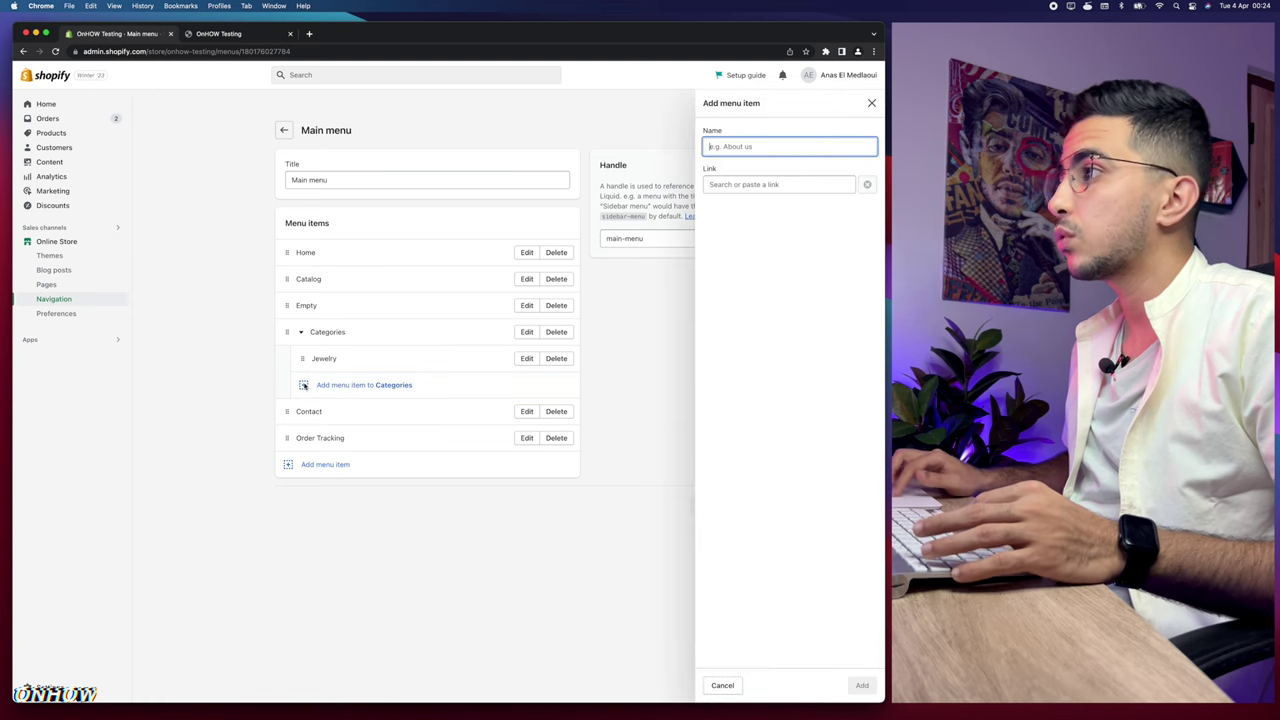
type("Beauty")
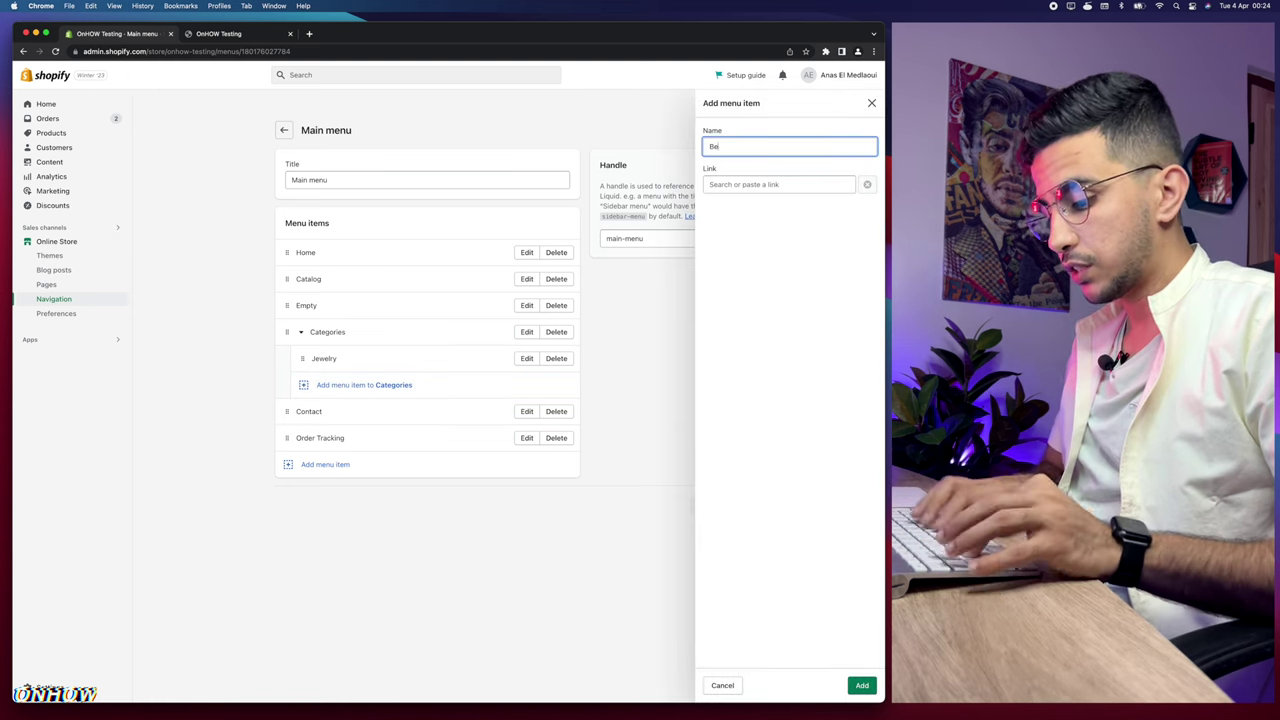
left_click(794, 185)
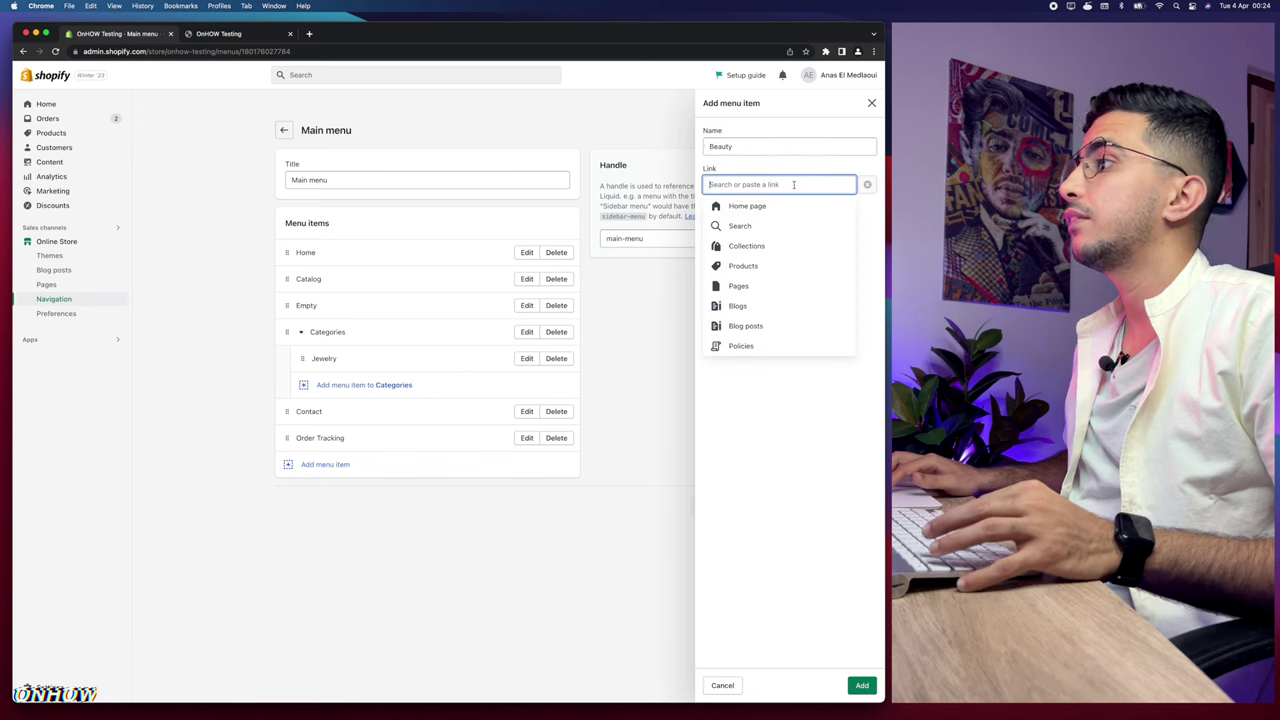
left_click(744, 287)
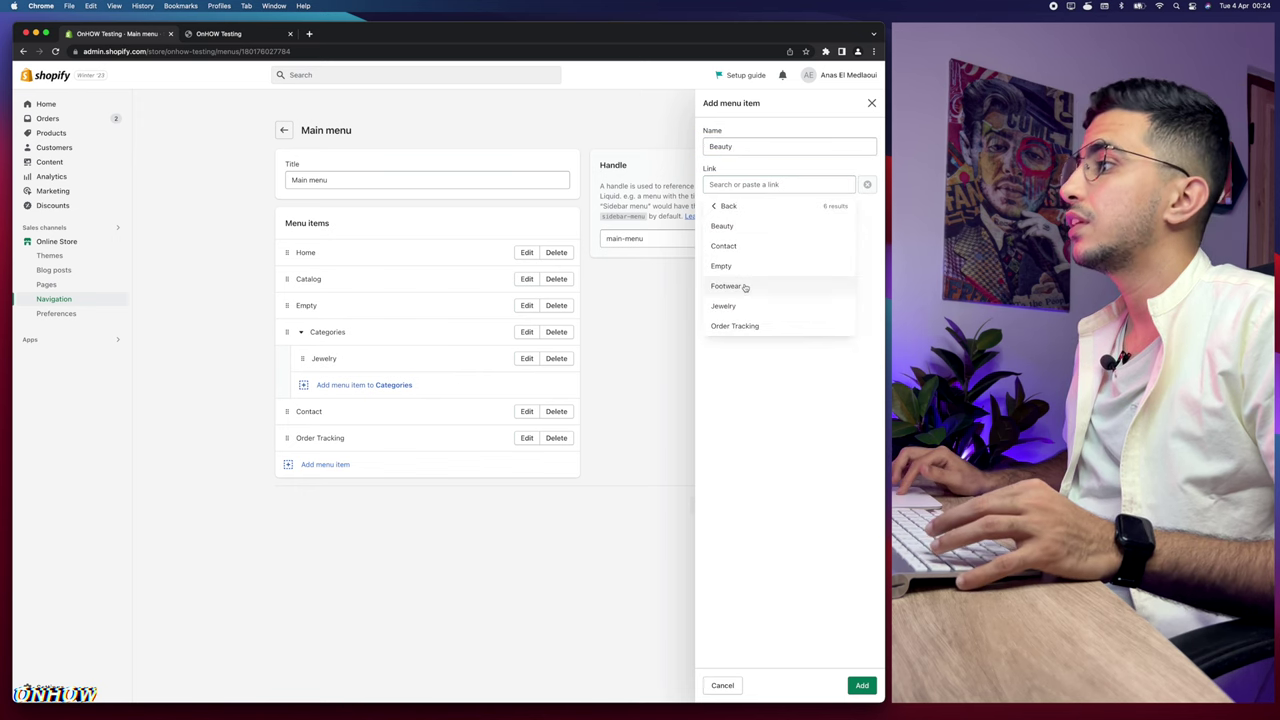
left_click(728, 225)
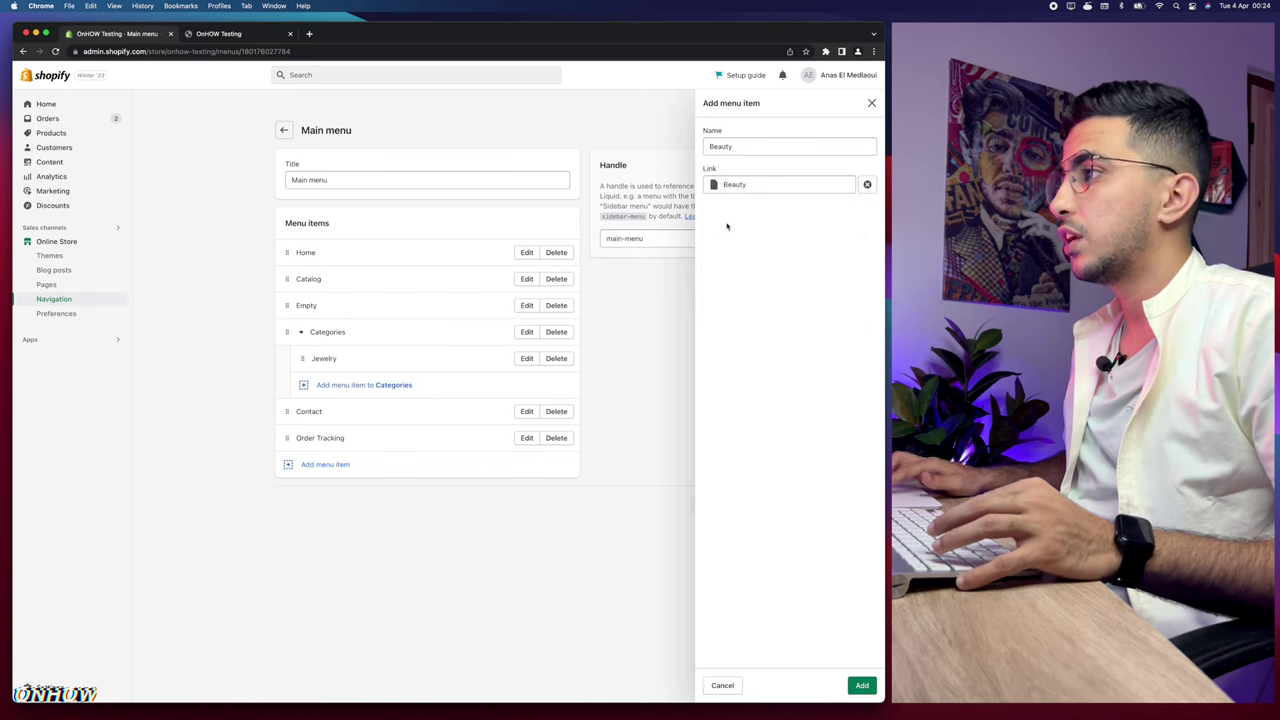
left_click(862, 685)
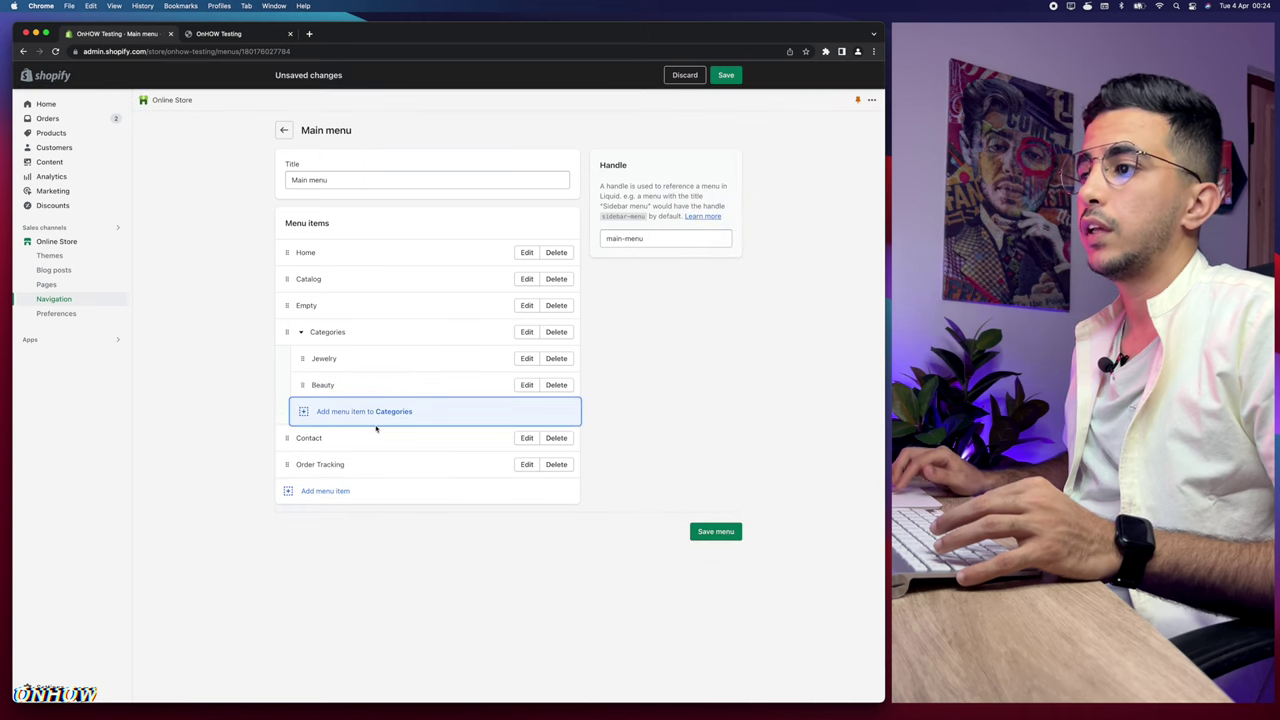
Add a "Footwear" item linked to the Footwear page, nested under Categories, and save the menu.
left_click(304, 413)
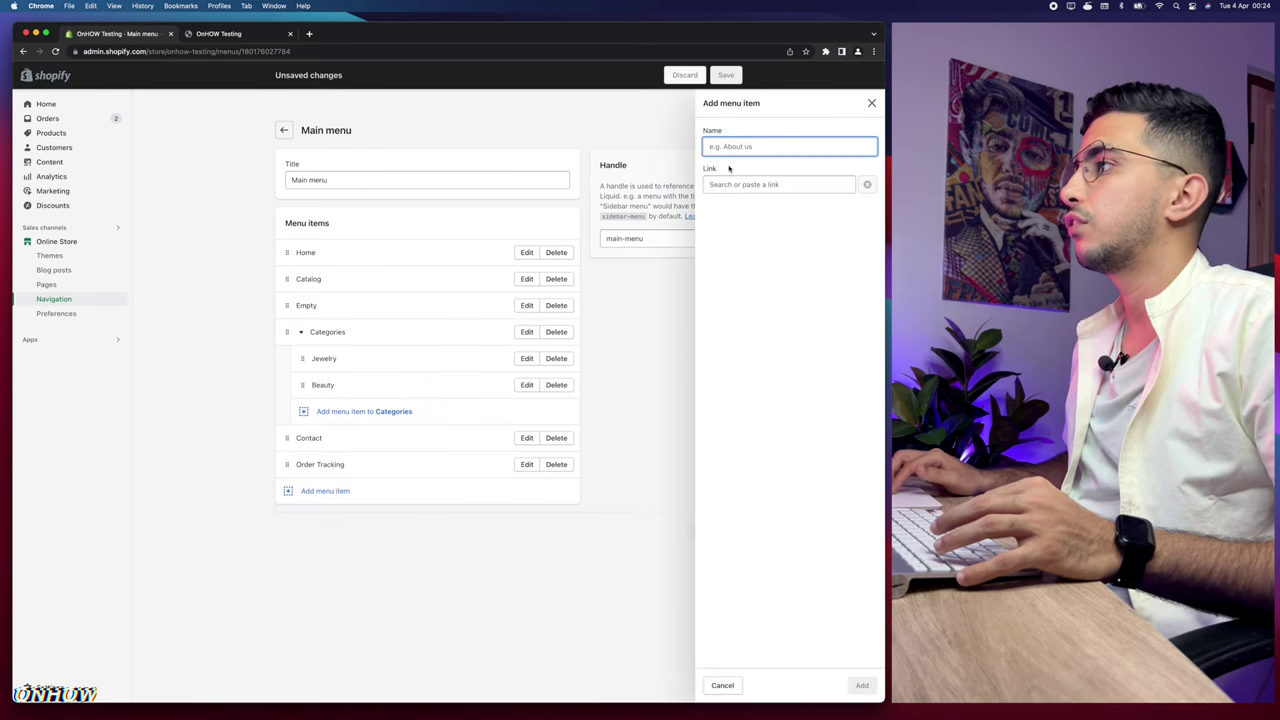
type("Footwear")
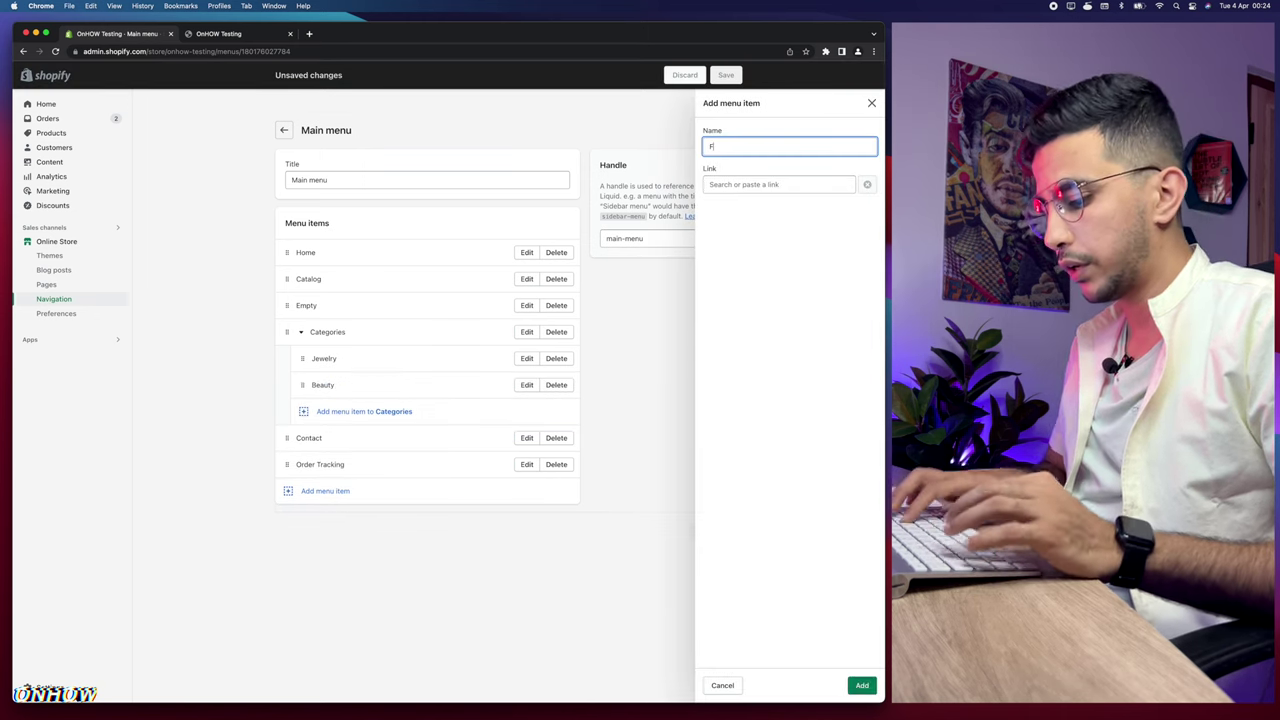
left_click(760, 184)
left_click(732, 288)
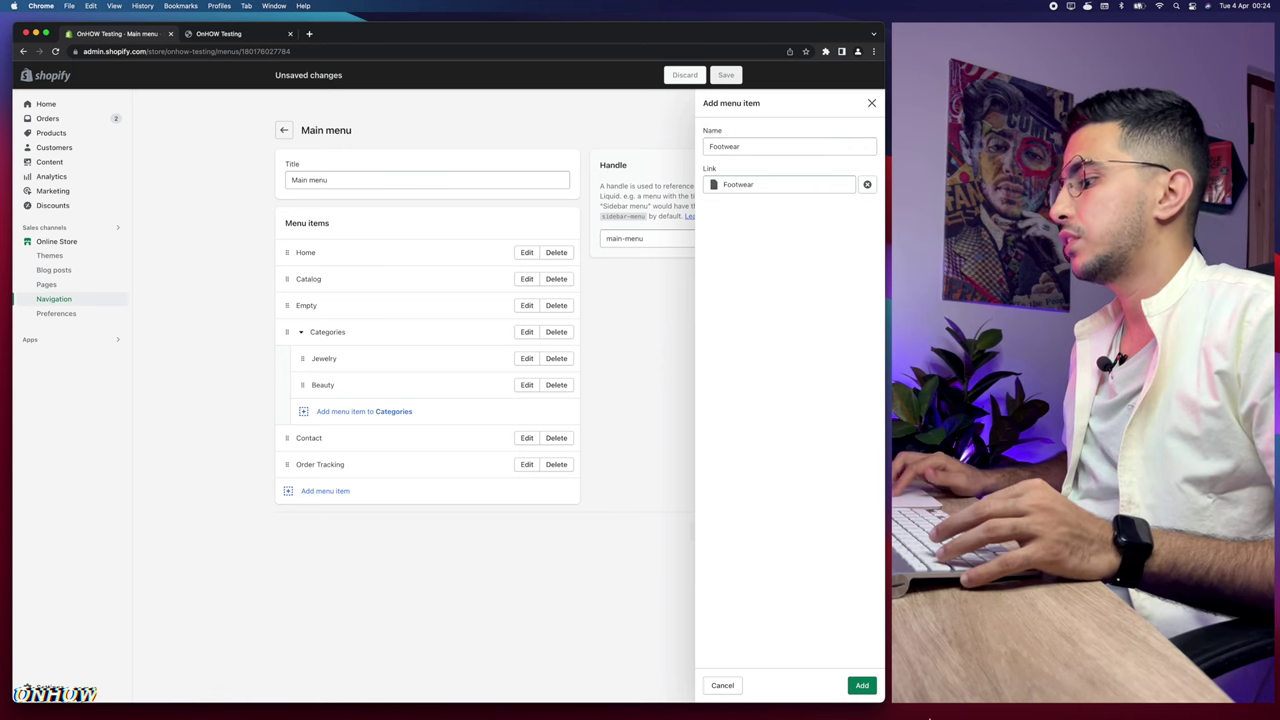
left_click(862, 685)
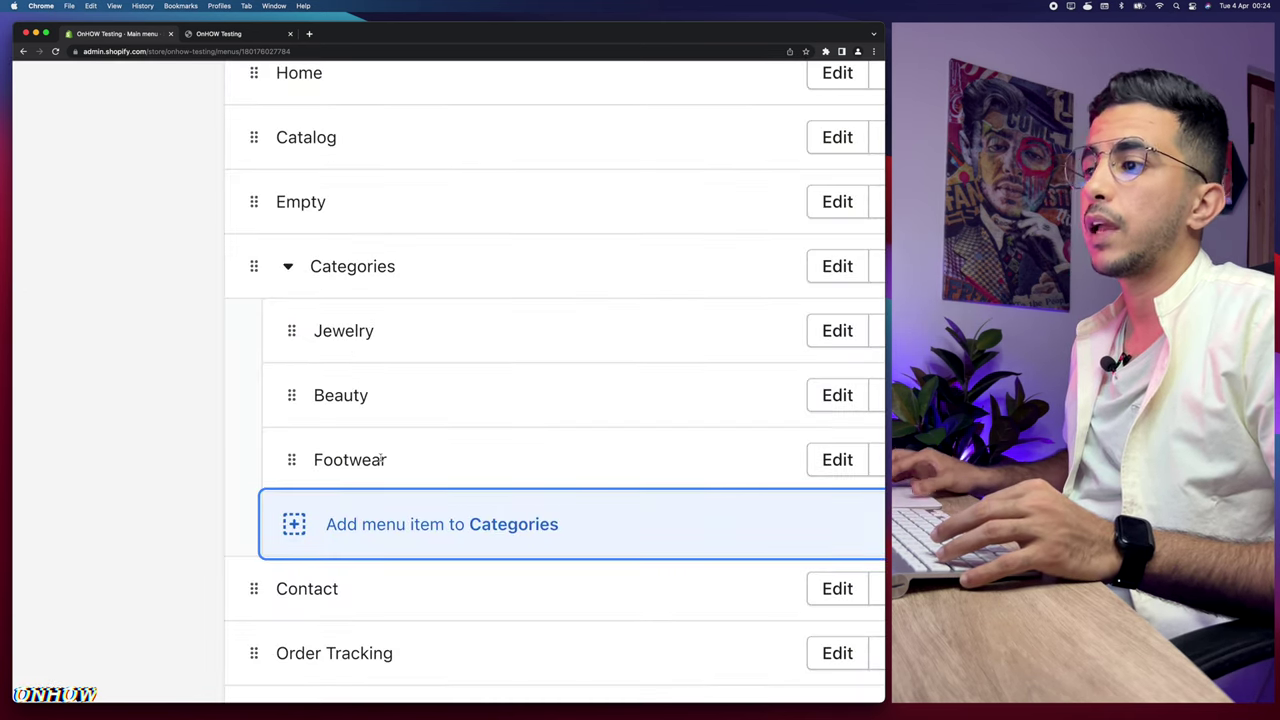
left_click(724, 562)
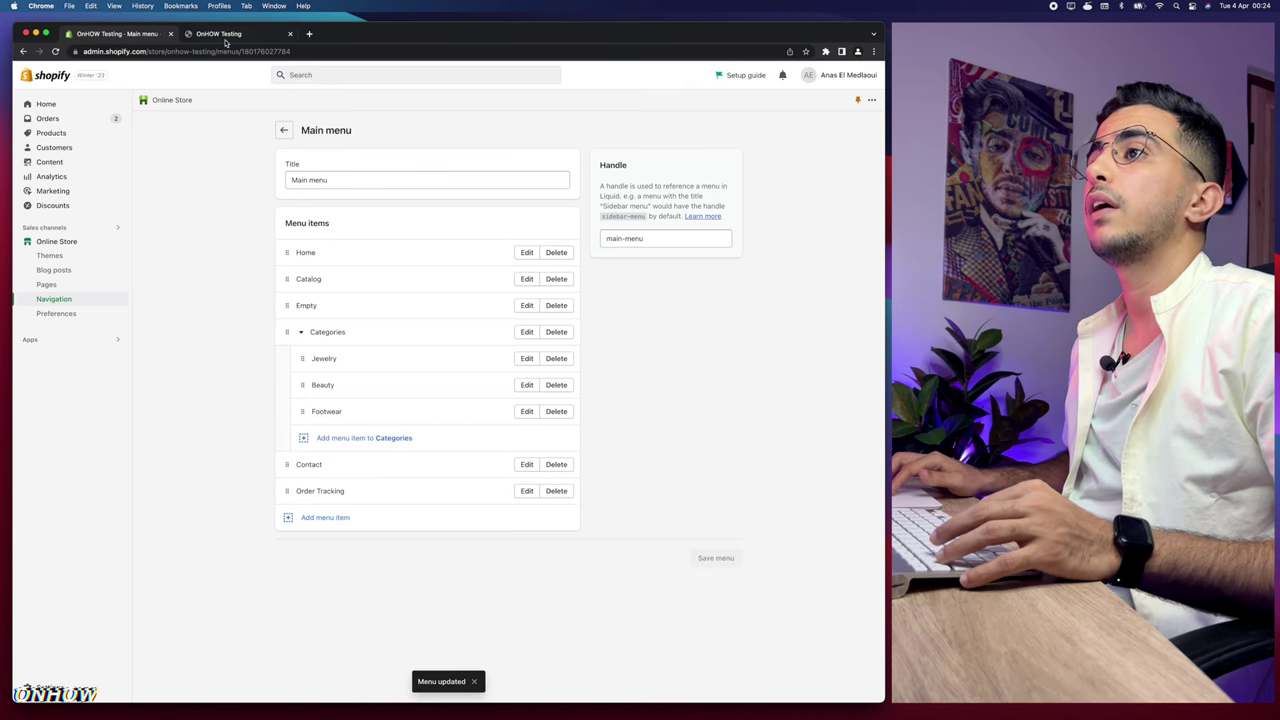
Reload the online store and expand Categories in its header to check the dropdown's items.
left_click(224, 38)
key("super+r")
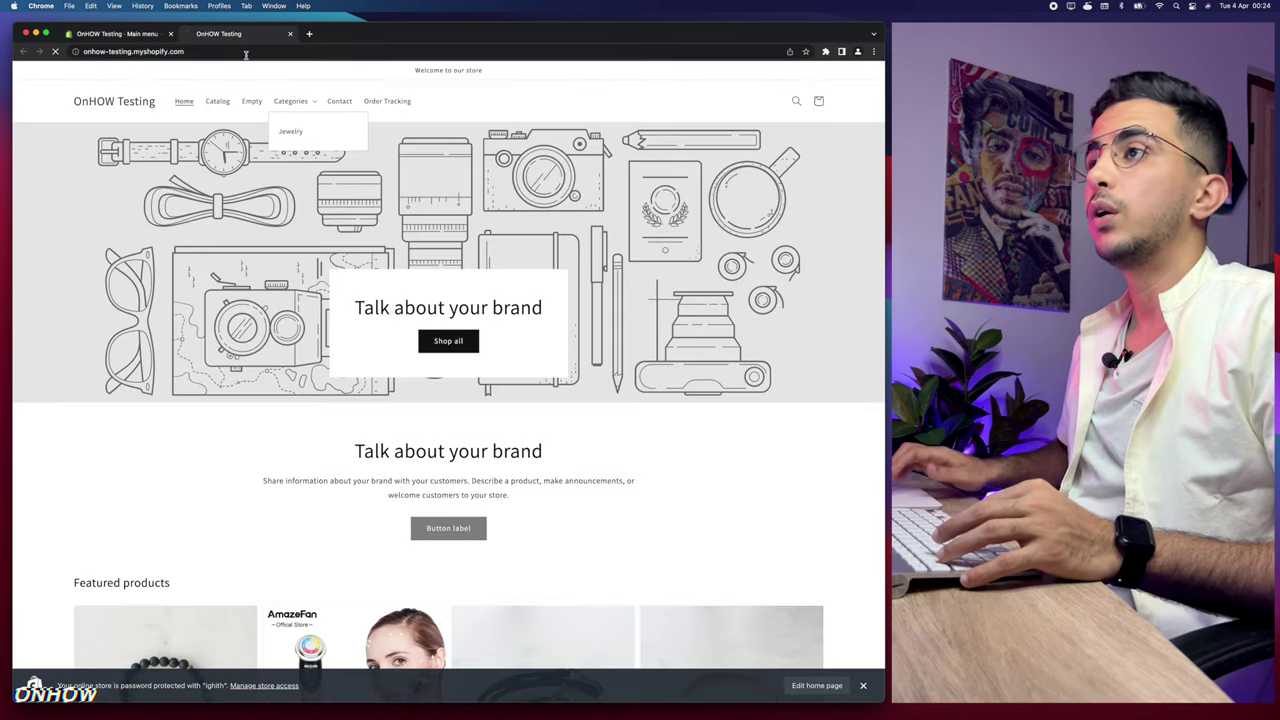
left_click(312, 104)
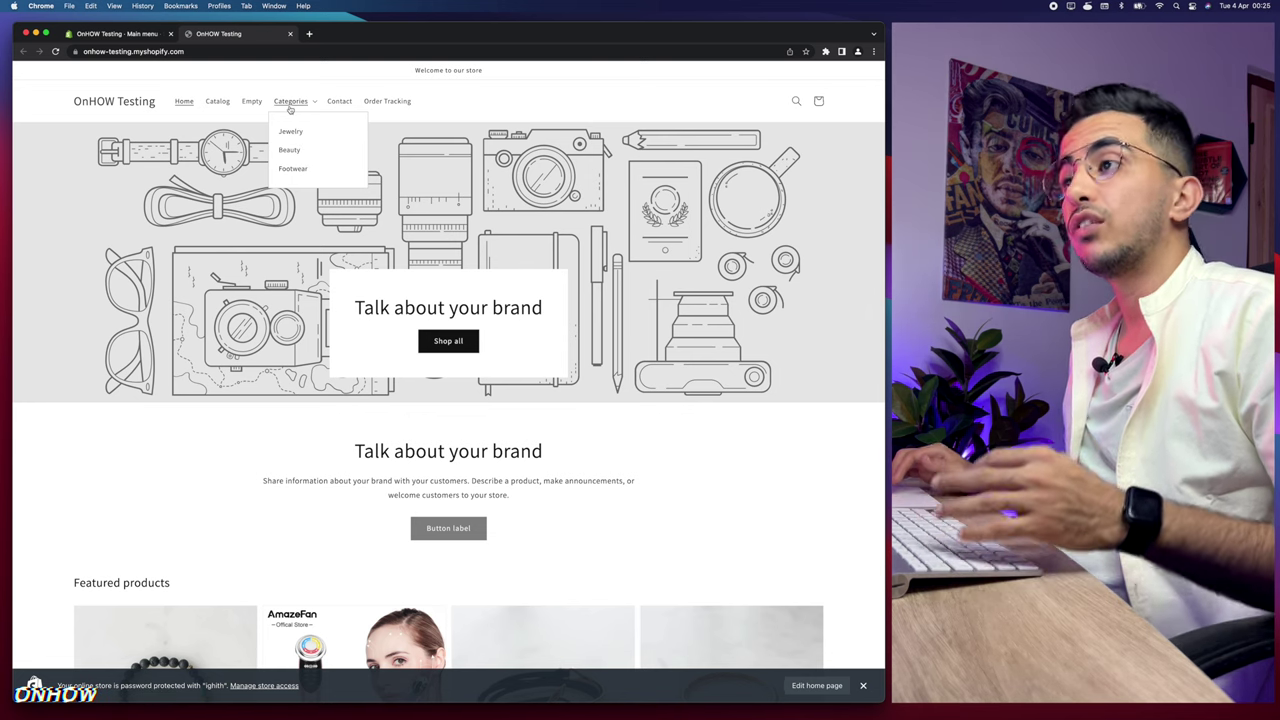
scroll(300, 125, "up", 5)
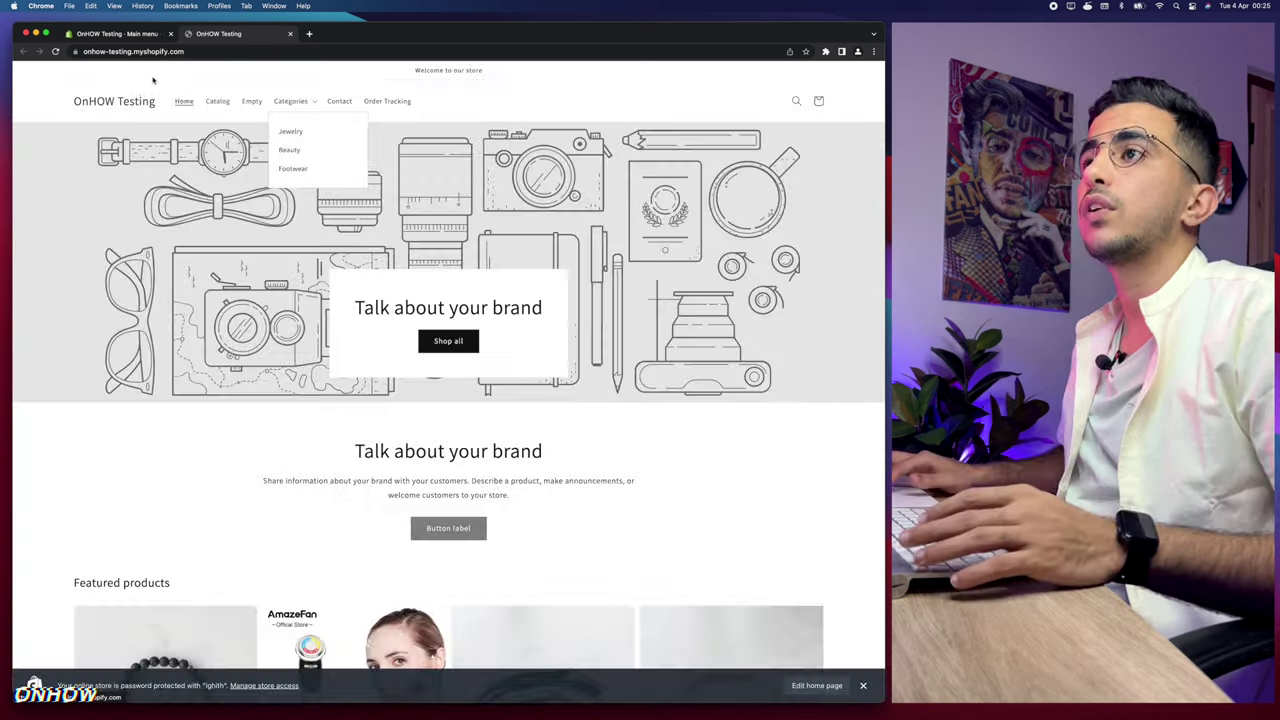
Add a "Watches" item linked to the home page, nested under Categories in the Main menu.
left_click(115, 33)
left_click(344, 439)
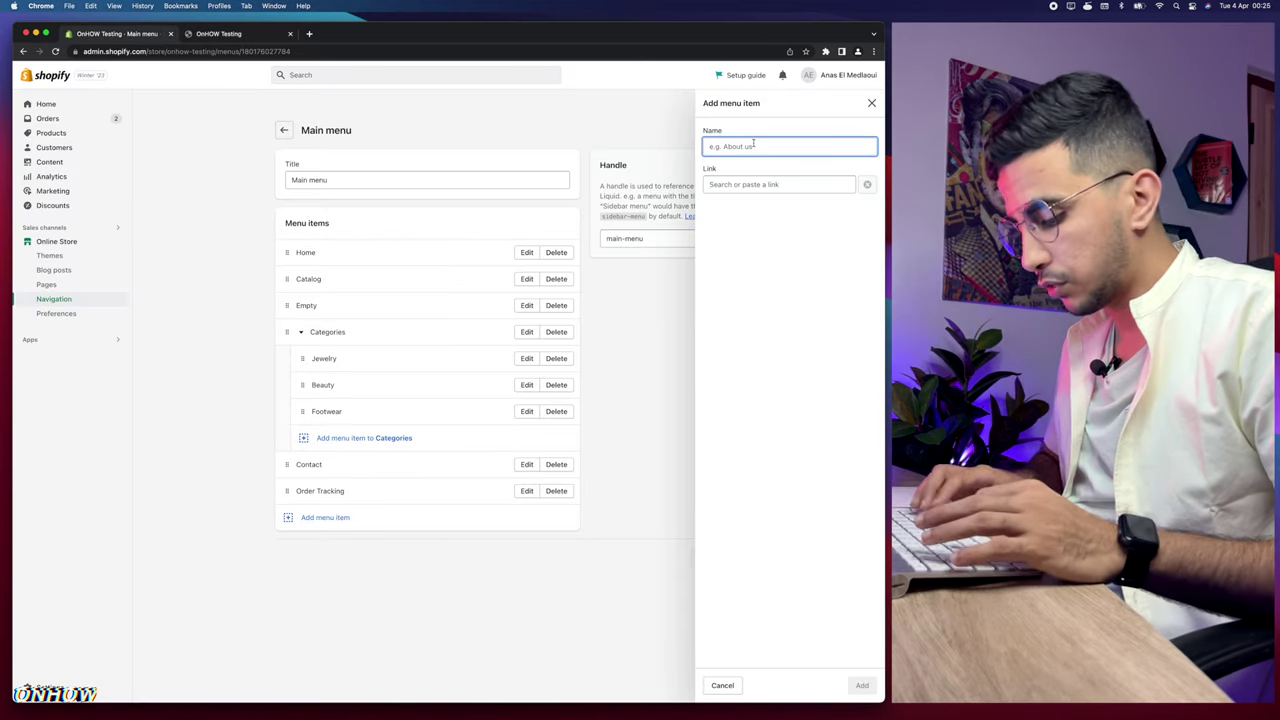
type("Watches")
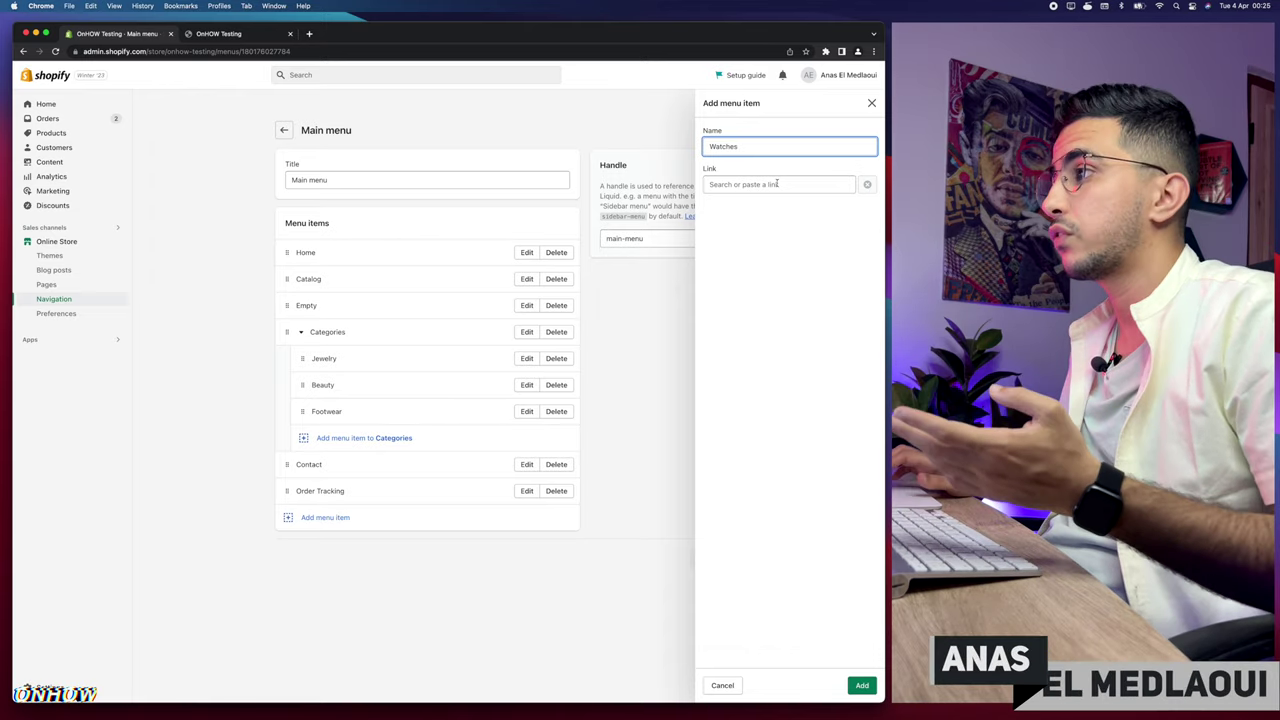
left_click(777, 184)
left_click(746, 210)
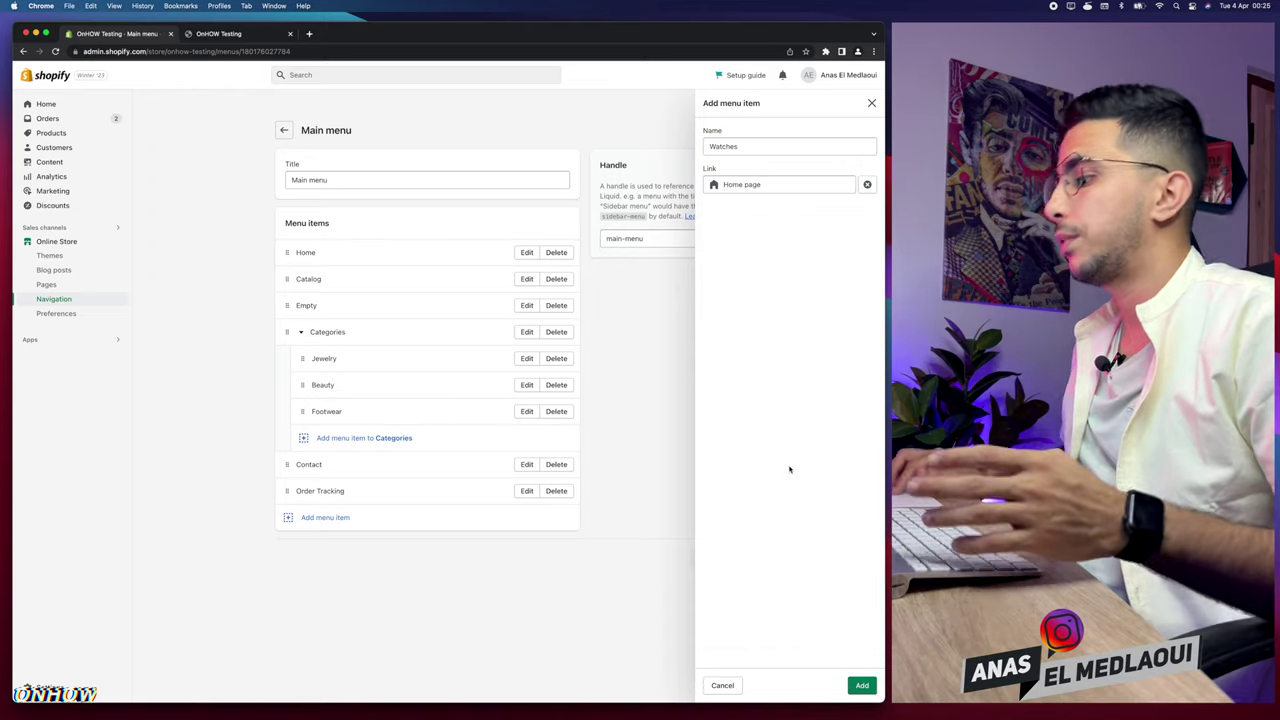
left_click(861, 686)
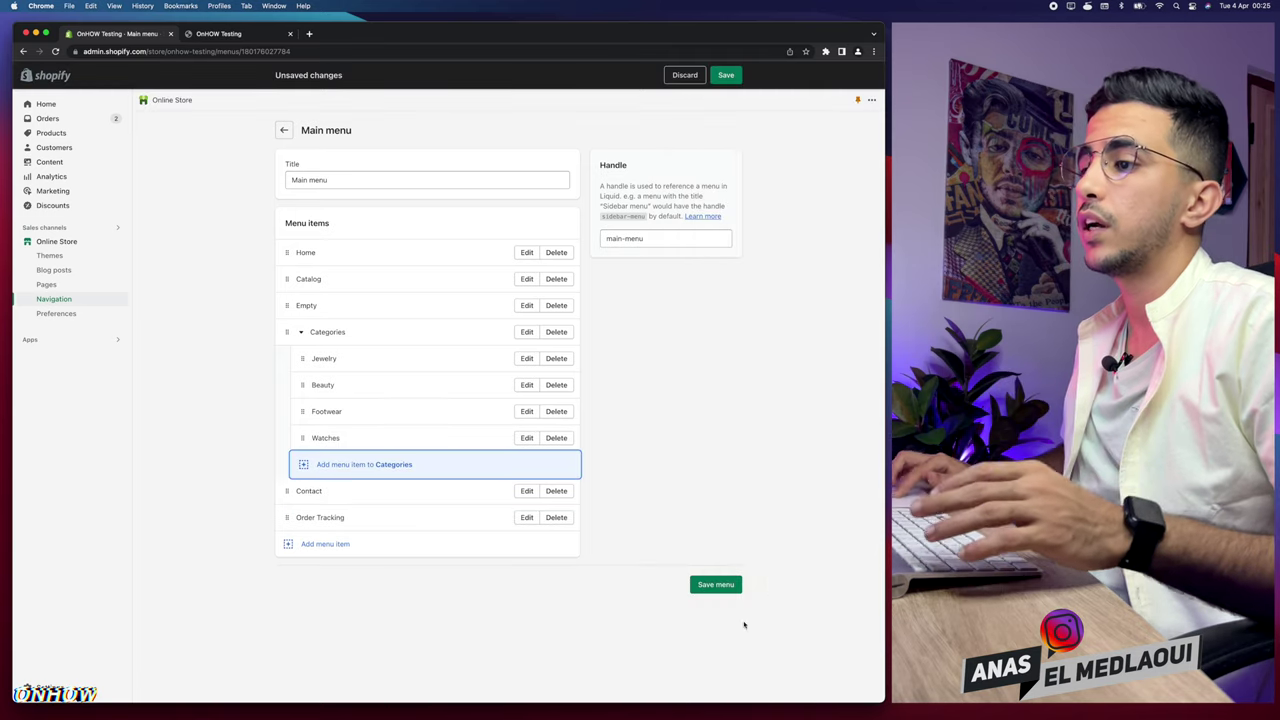
Move the Watches item beneath Jewelry as its sub-item and save the menu.
right_click(301, 438)
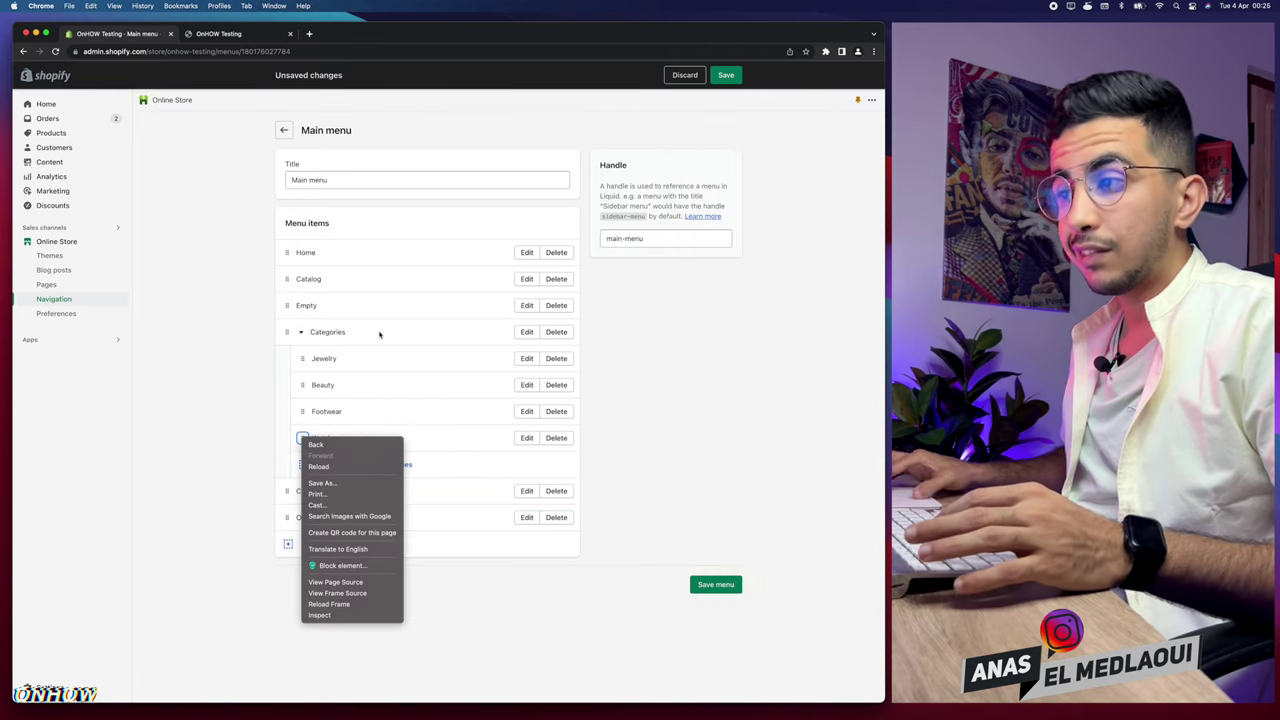
key("Escape")
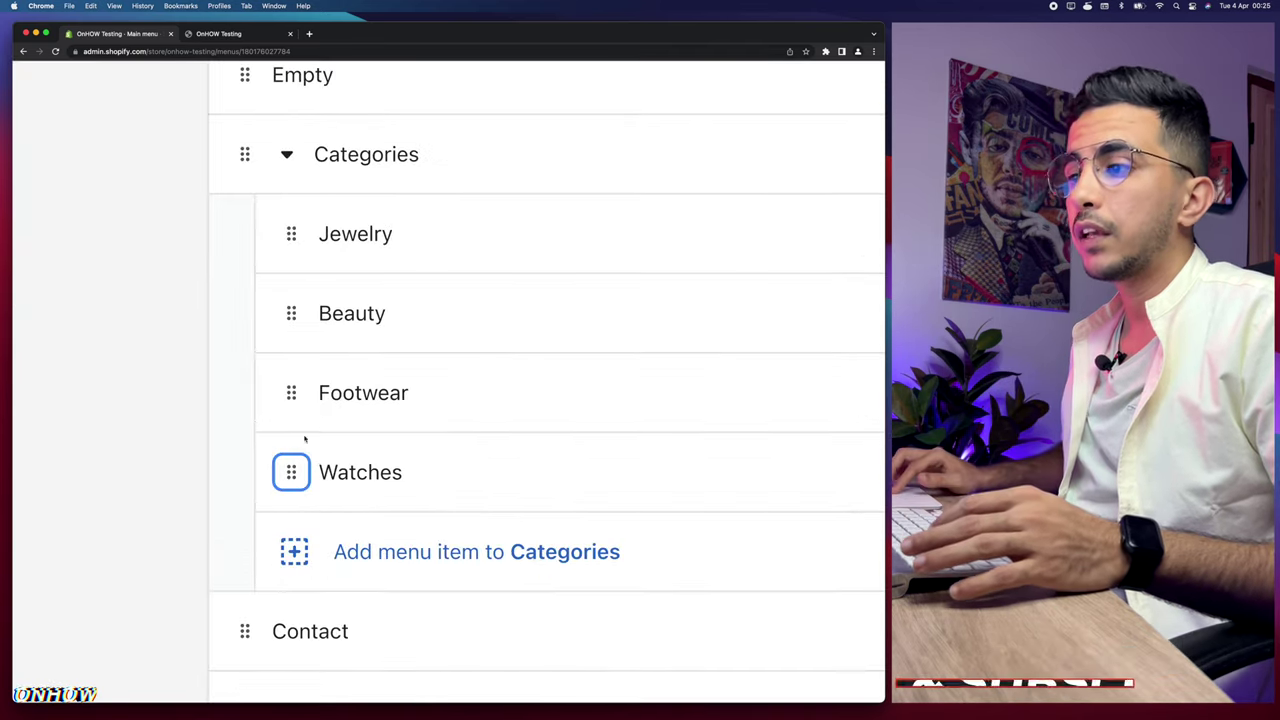
left_click_drag(296, 458, 369, 354)
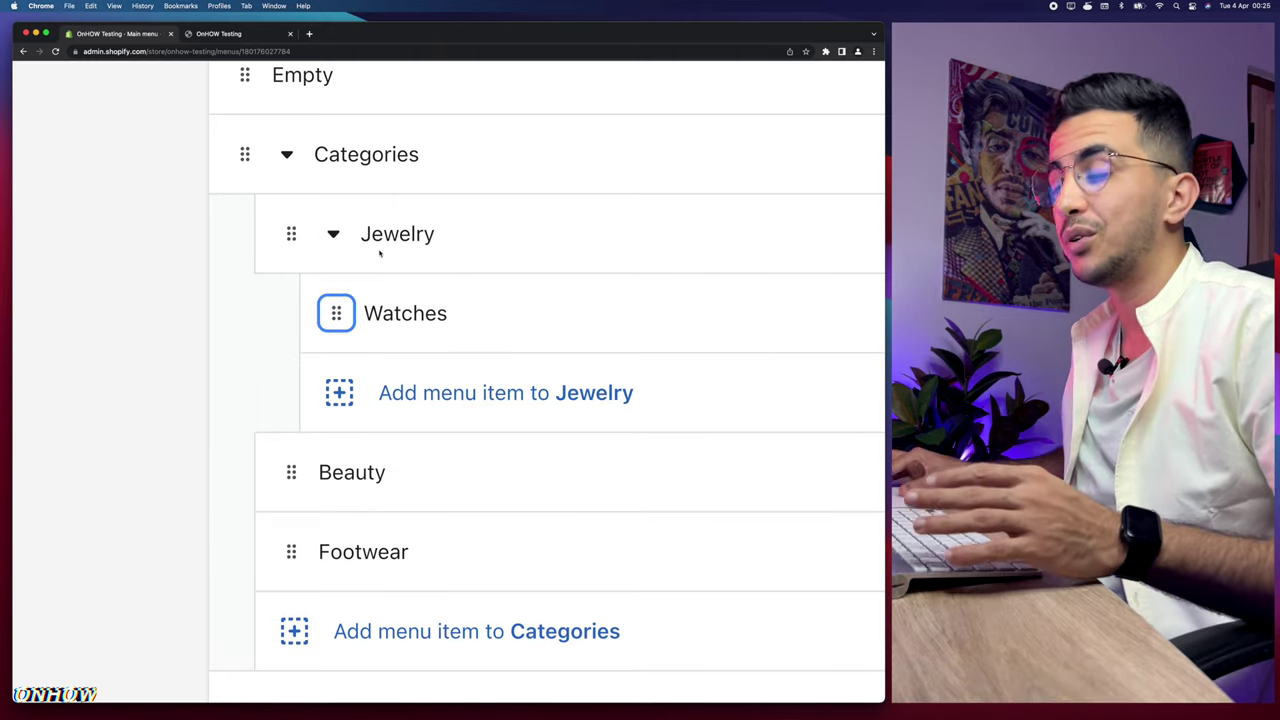
scroll(379, 253, "down", 5)
left_click(716, 611)
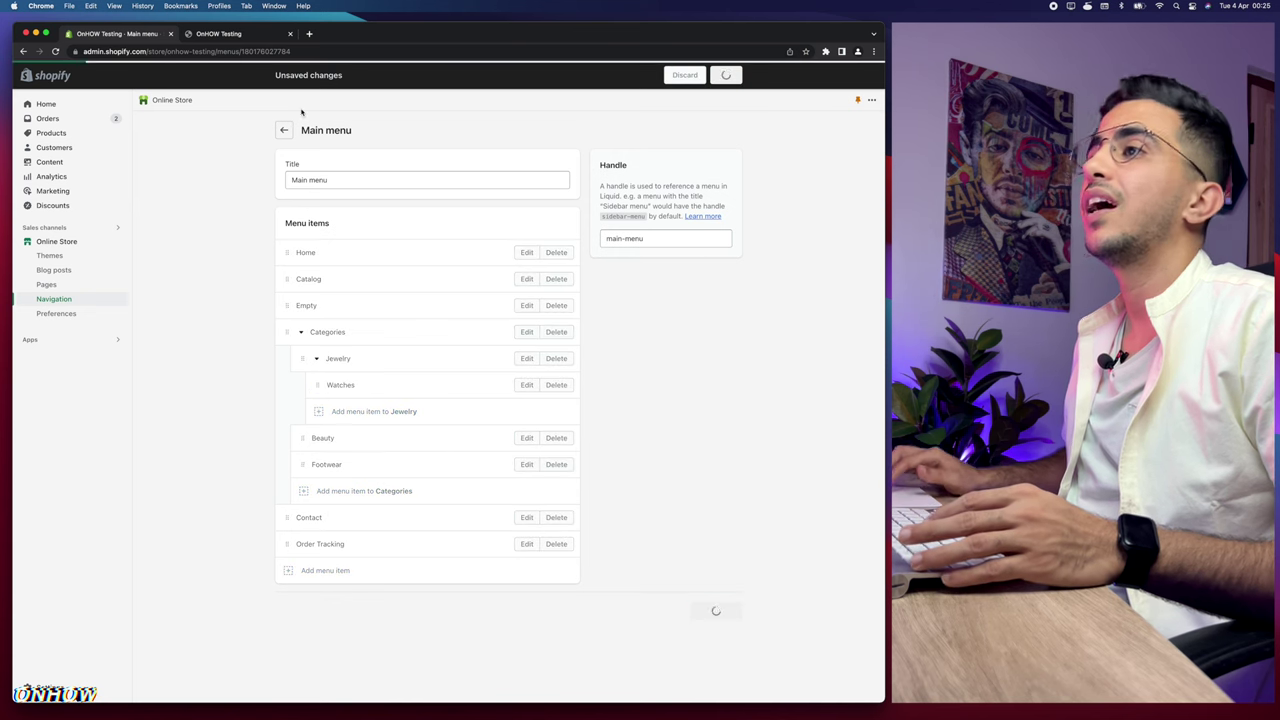
Reload the online store, expand Categories and its Jewelry submenu, and open the Beauty page to check it.
left_click(236, 37)
left_click(248, 52)
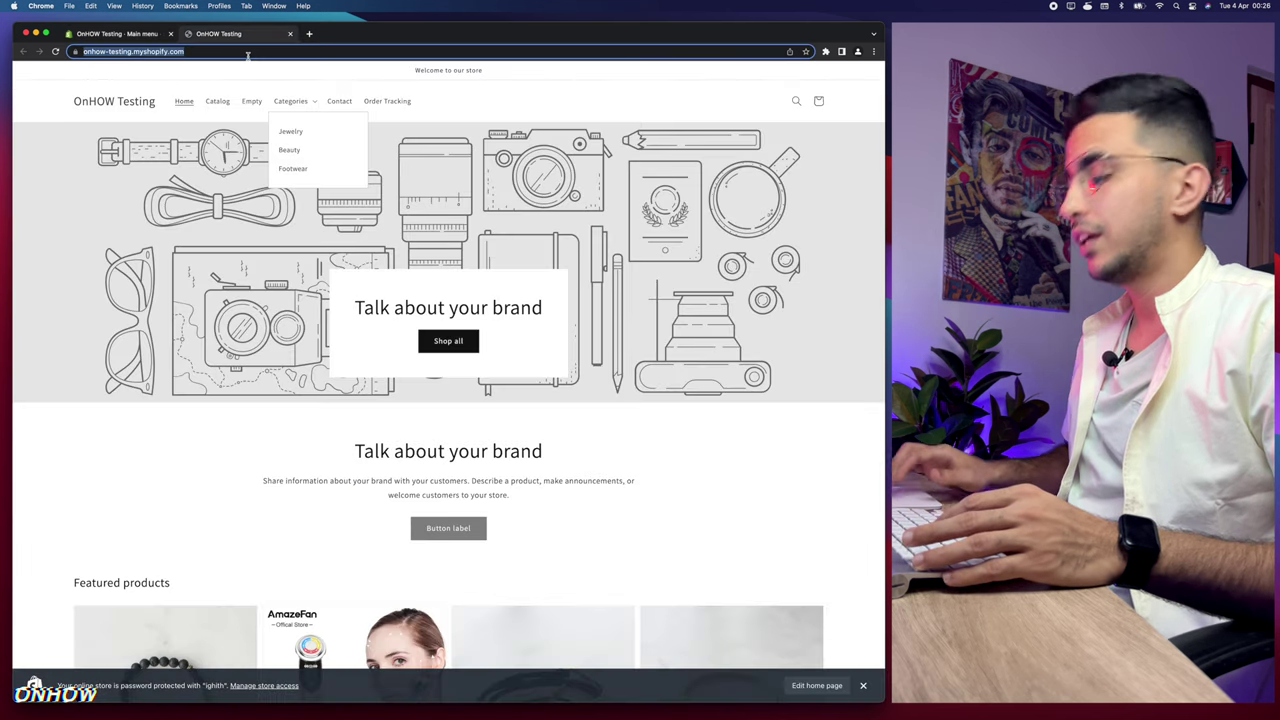
key("Return")
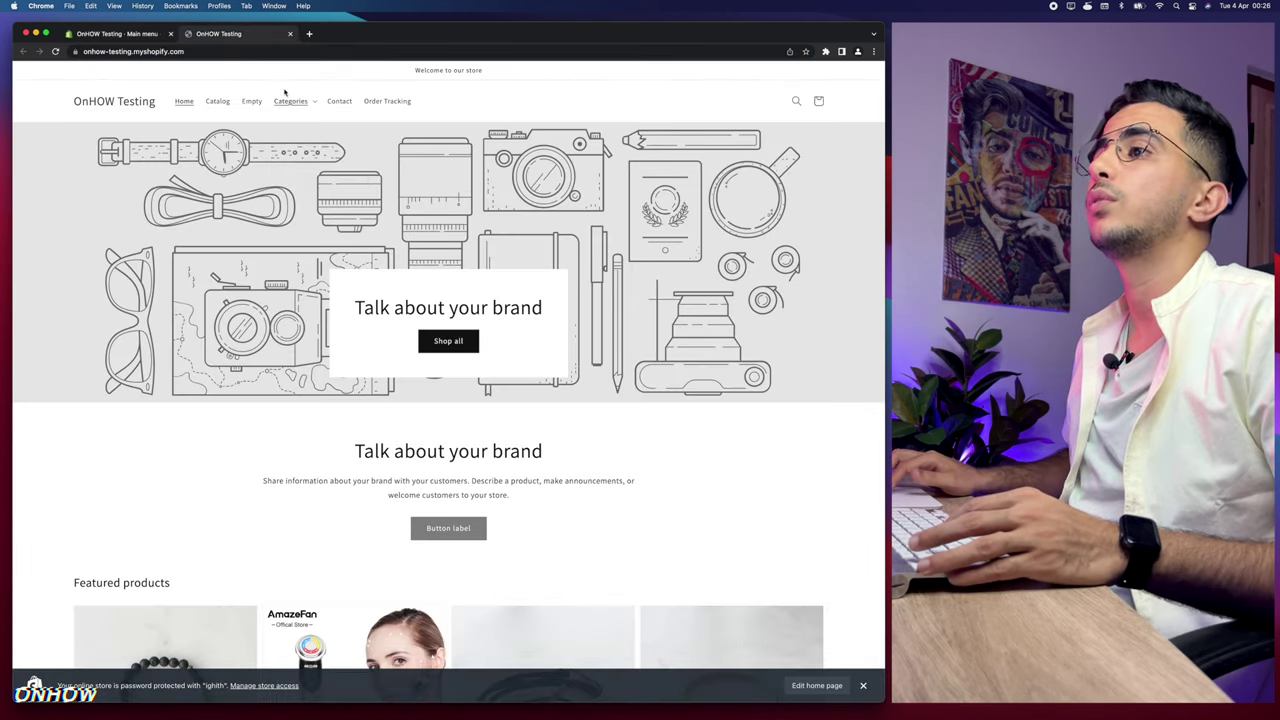
left_click(305, 103)
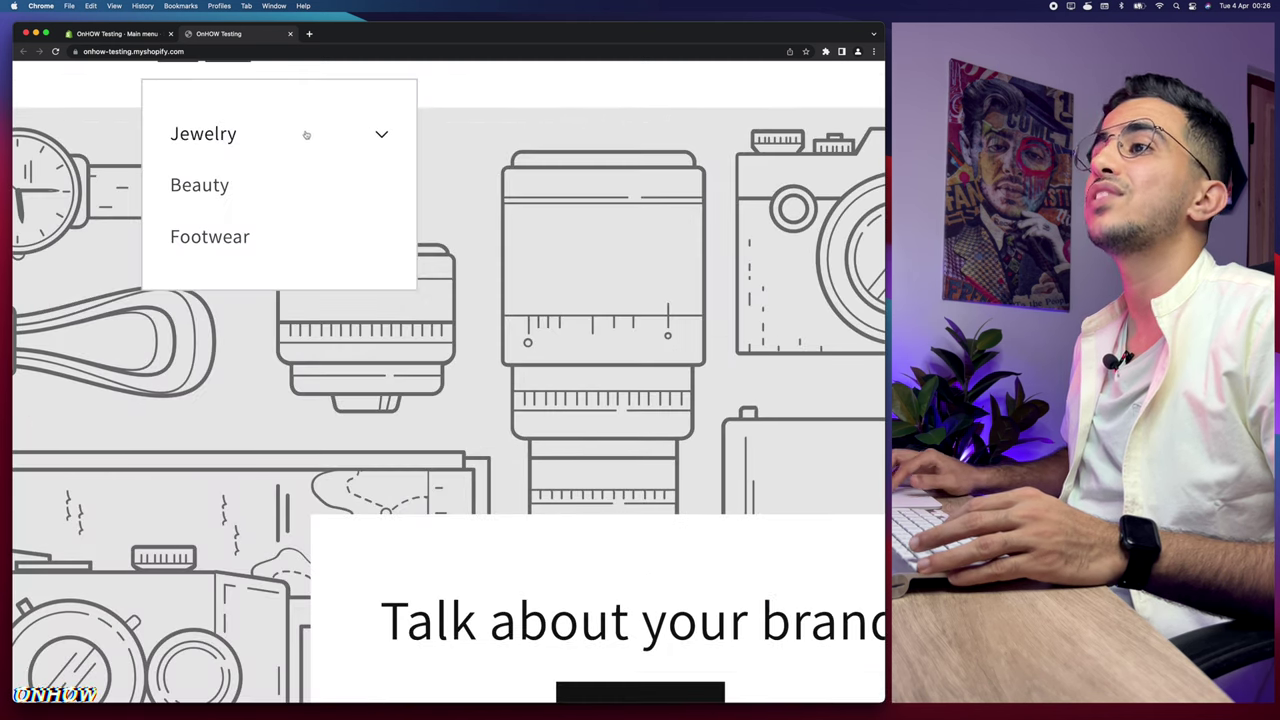
left_click(340, 133)
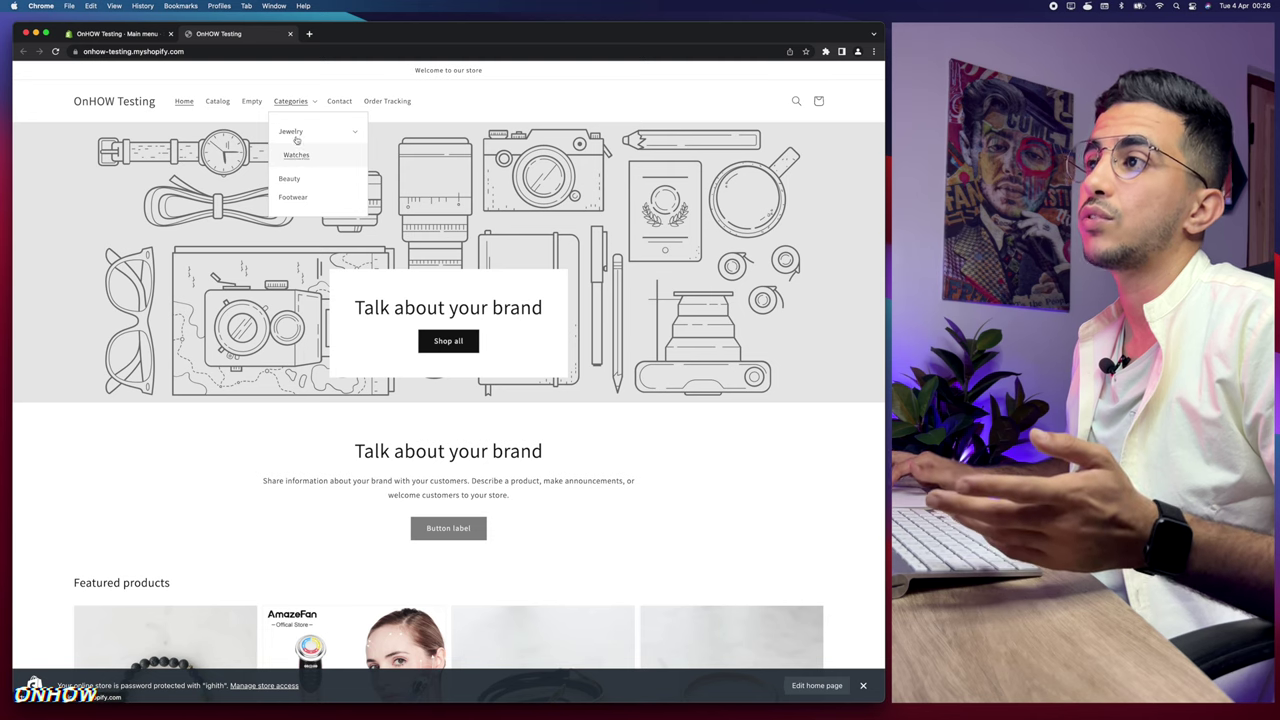
left_click(290, 180)
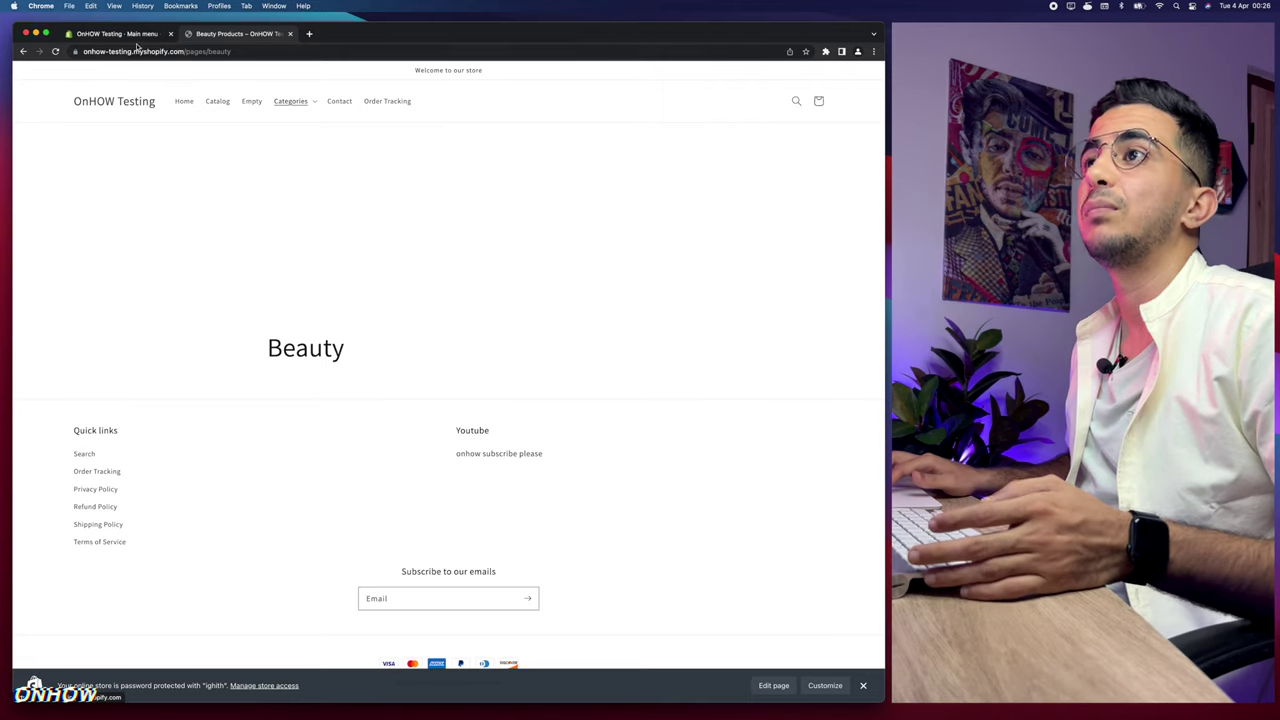
Return to the Shopify admin and open the current Dawn theme for customization.
left_click(134, 36)
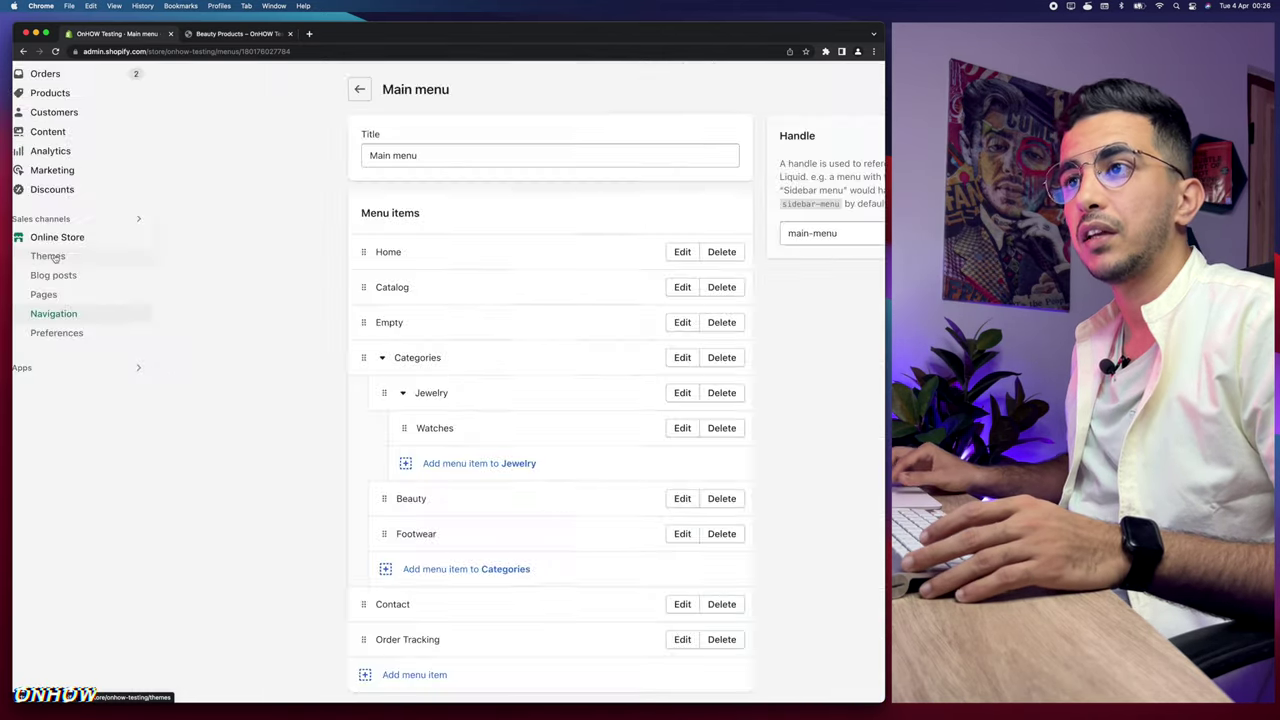
left_click(50, 256)
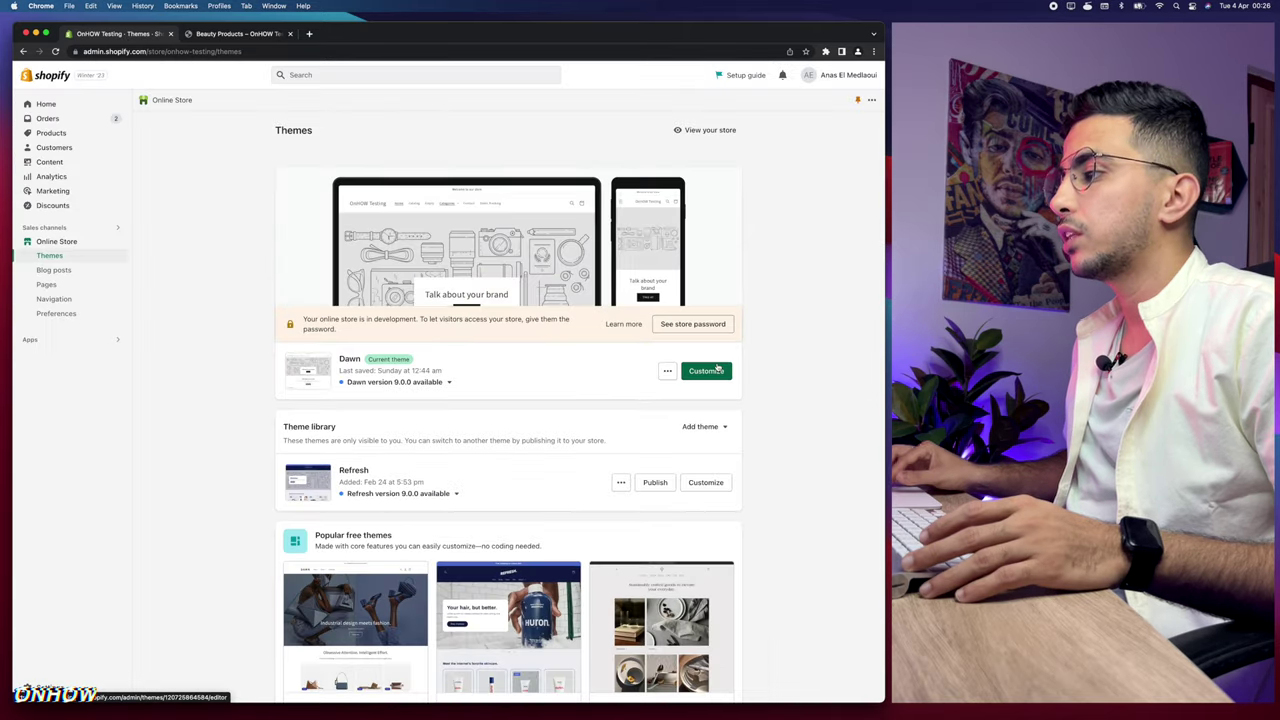
left_click(707, 371)
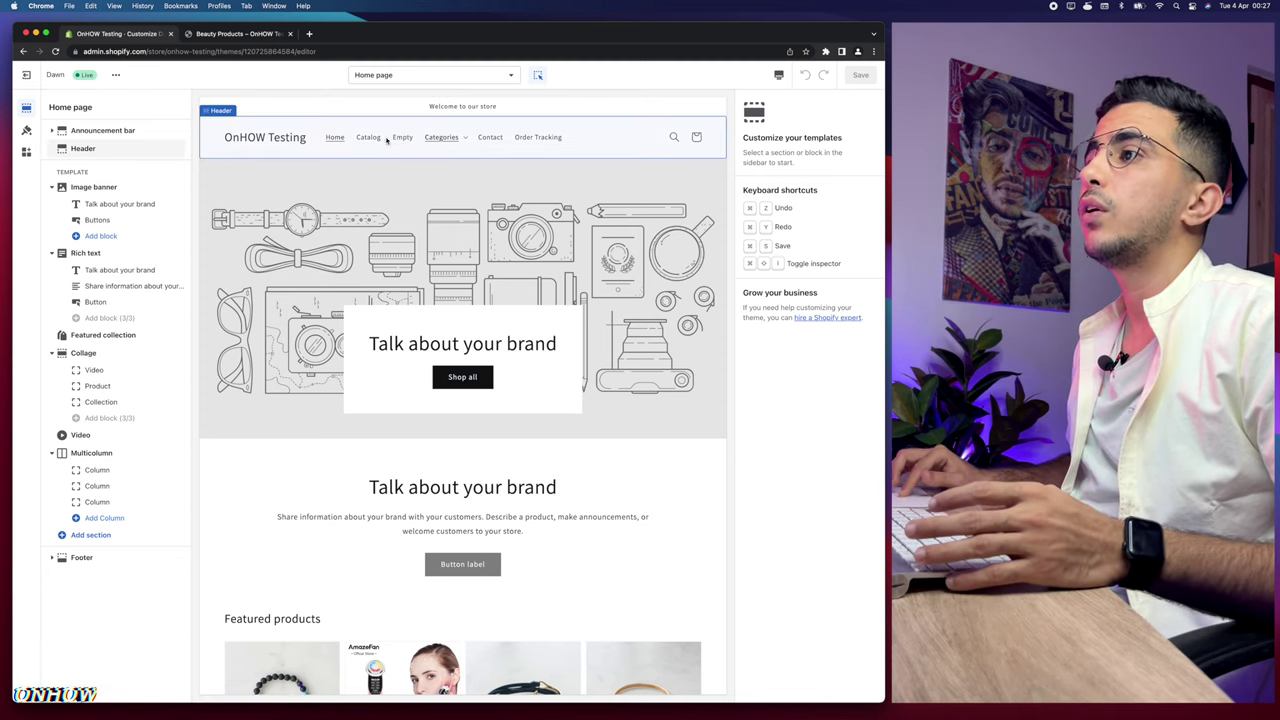
Expand Categories in the theme preview's header and open the Beauty page for editing.
left_click(464, 140)
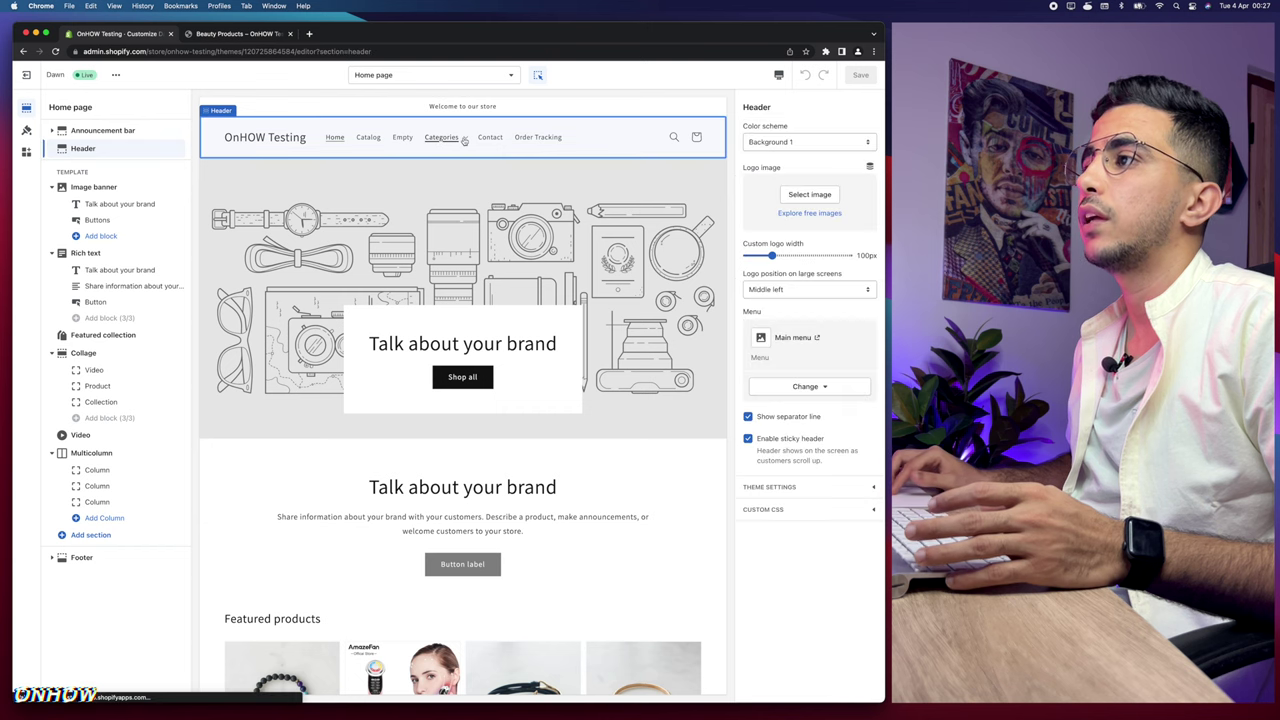
left_click(466, 140)
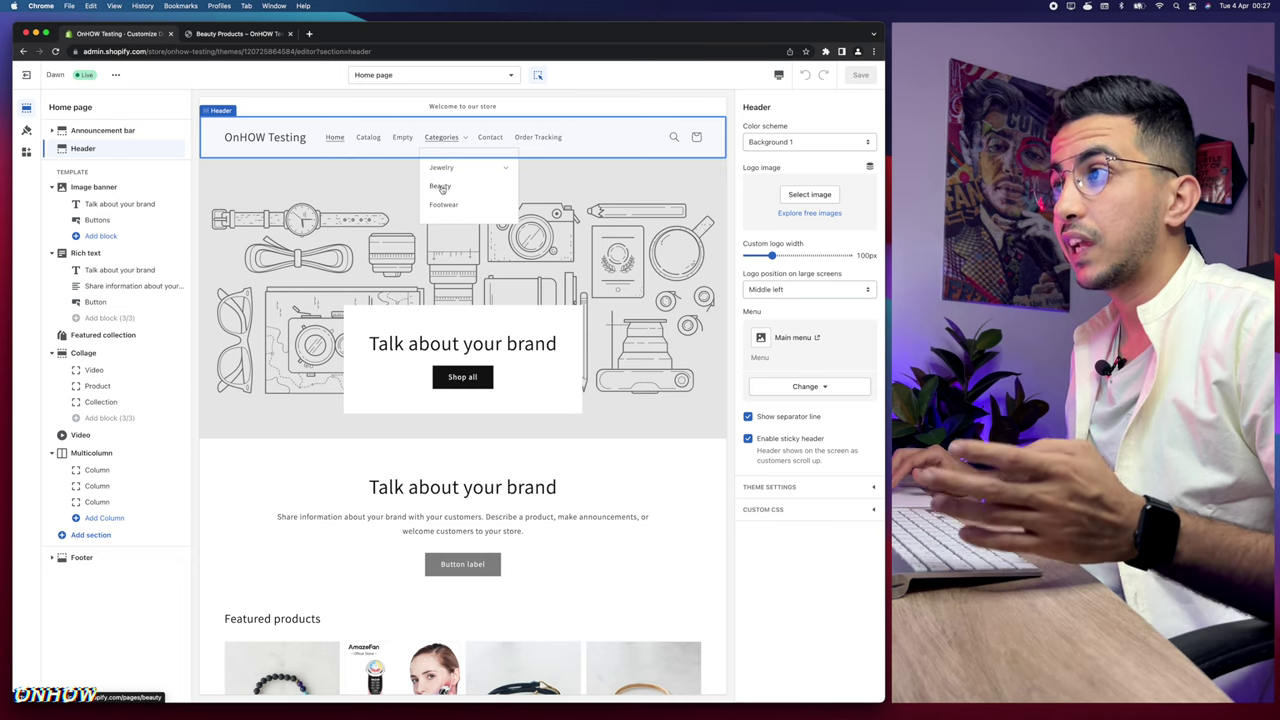
left_click(437, 187)
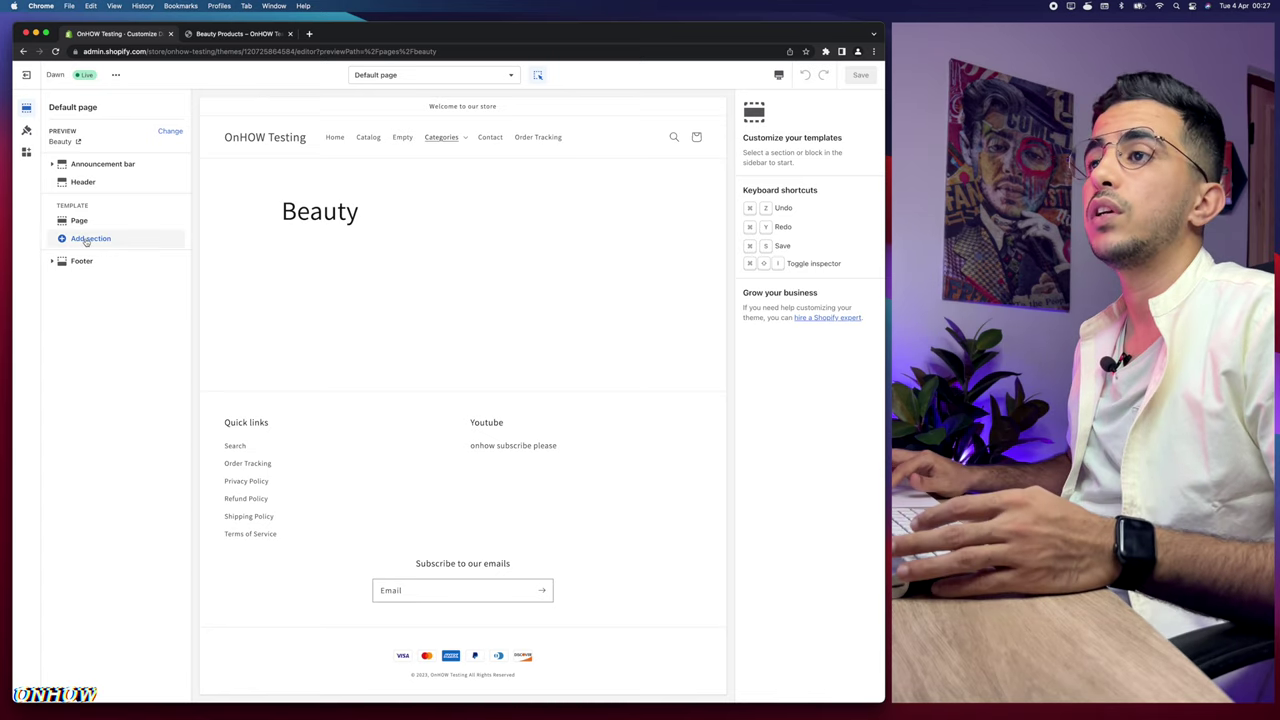
Try out a Featured collection section on the Beauty page's template and remove it again.
left_click(115, 250)
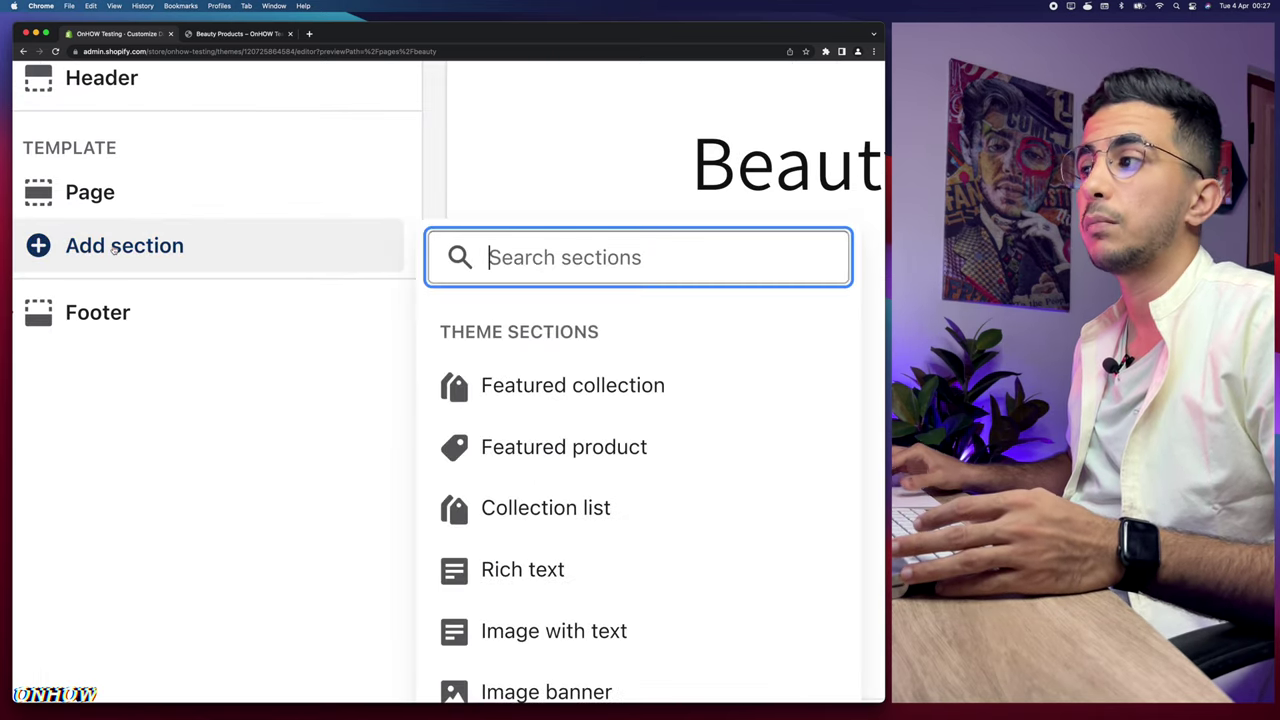
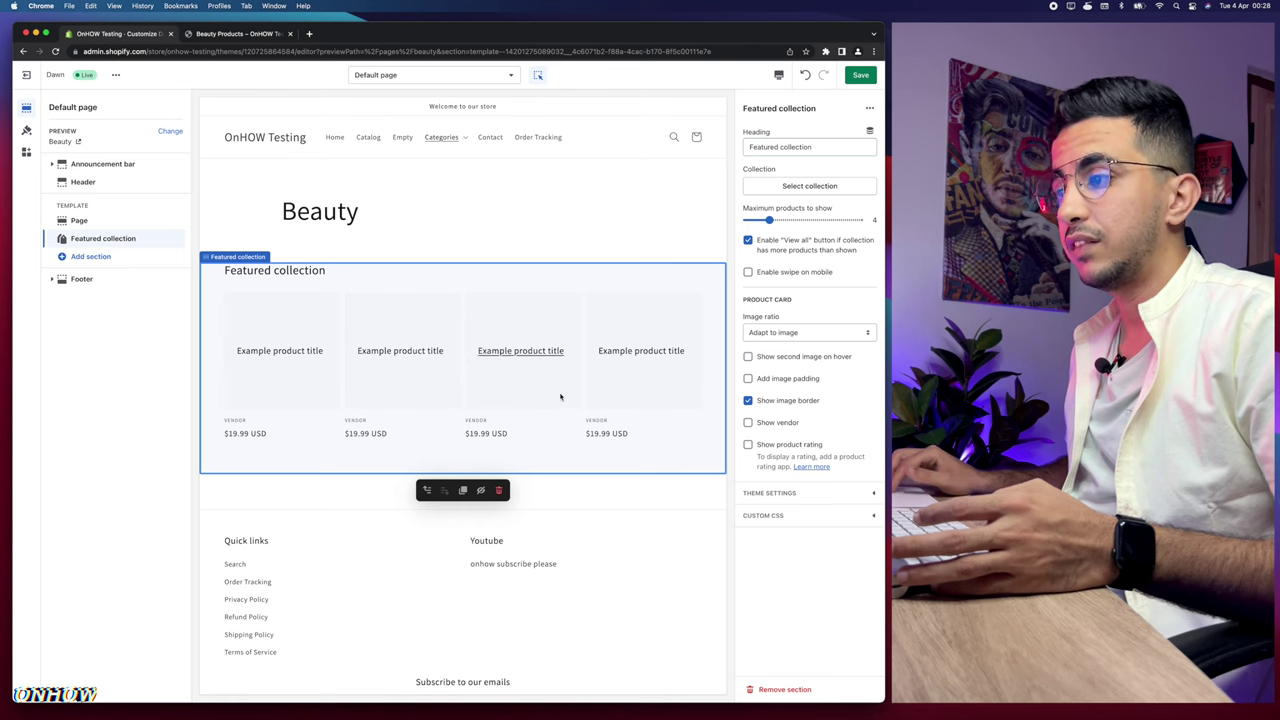
left_click(499, 490)
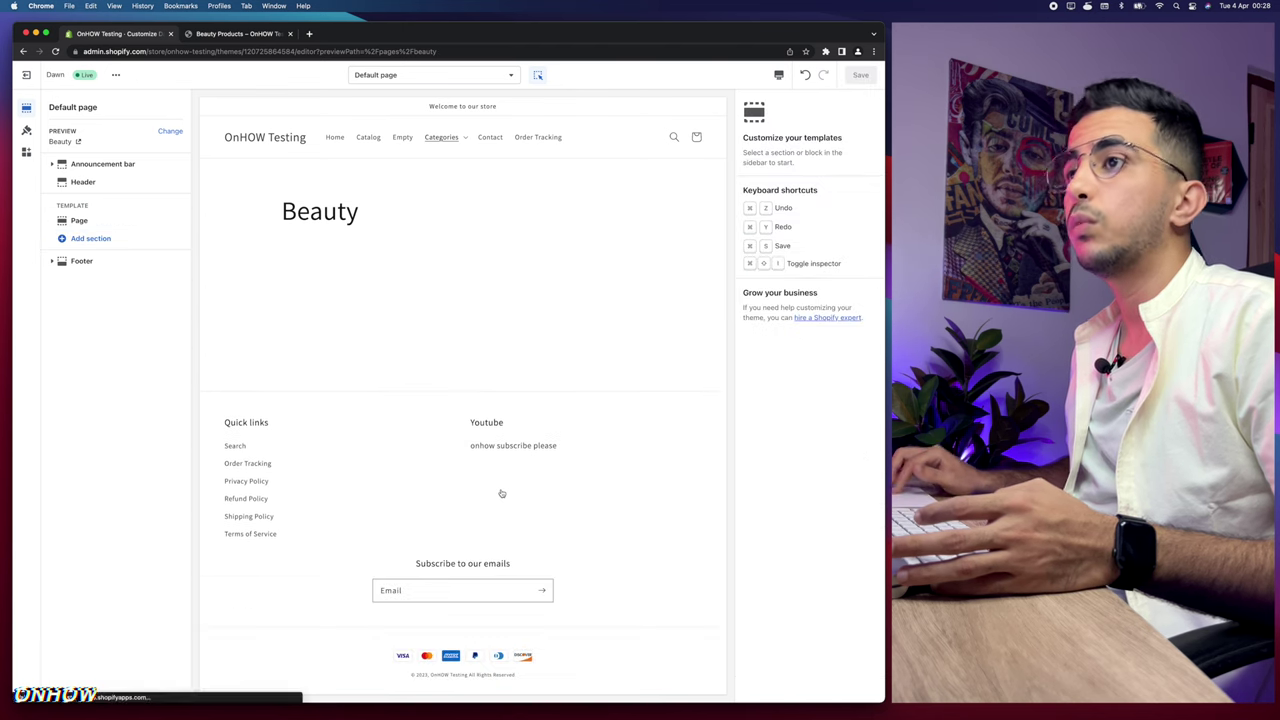
Add a Featured product section to the Beauty page showing the AmazeFan 7in1 Face Massager and save the template.
left_click(96, 240)
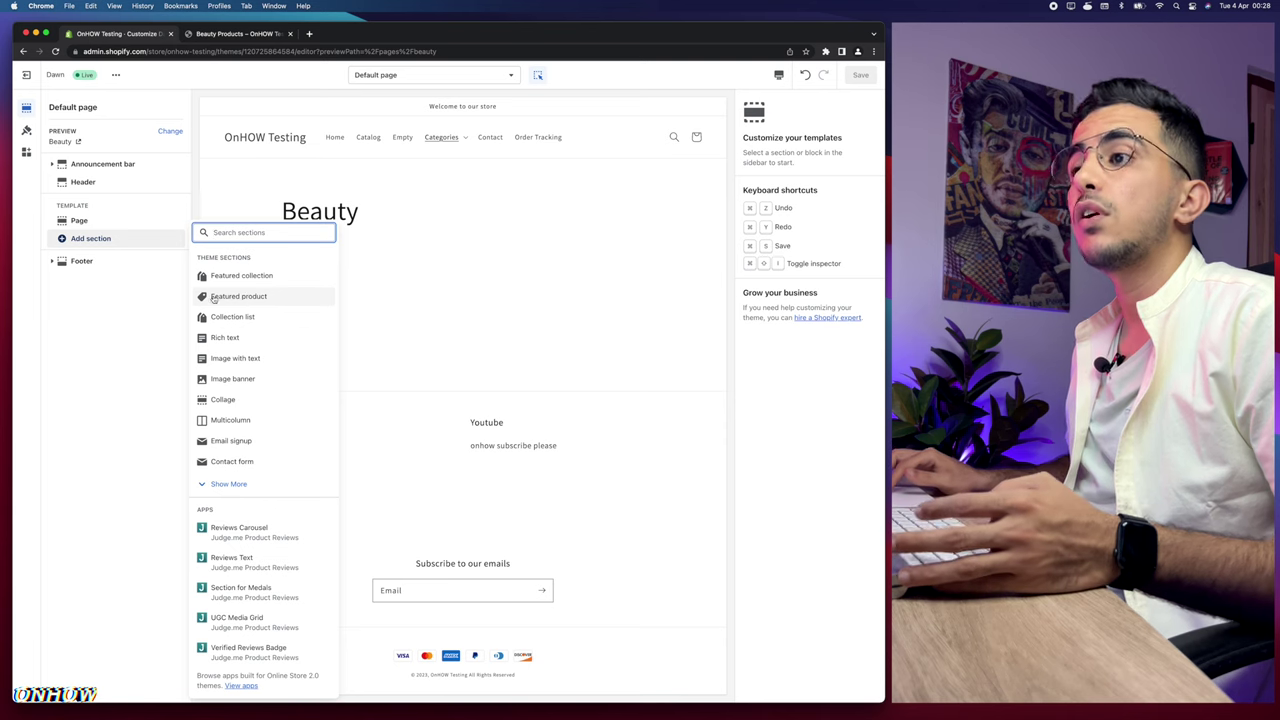
left_click(238, 296)
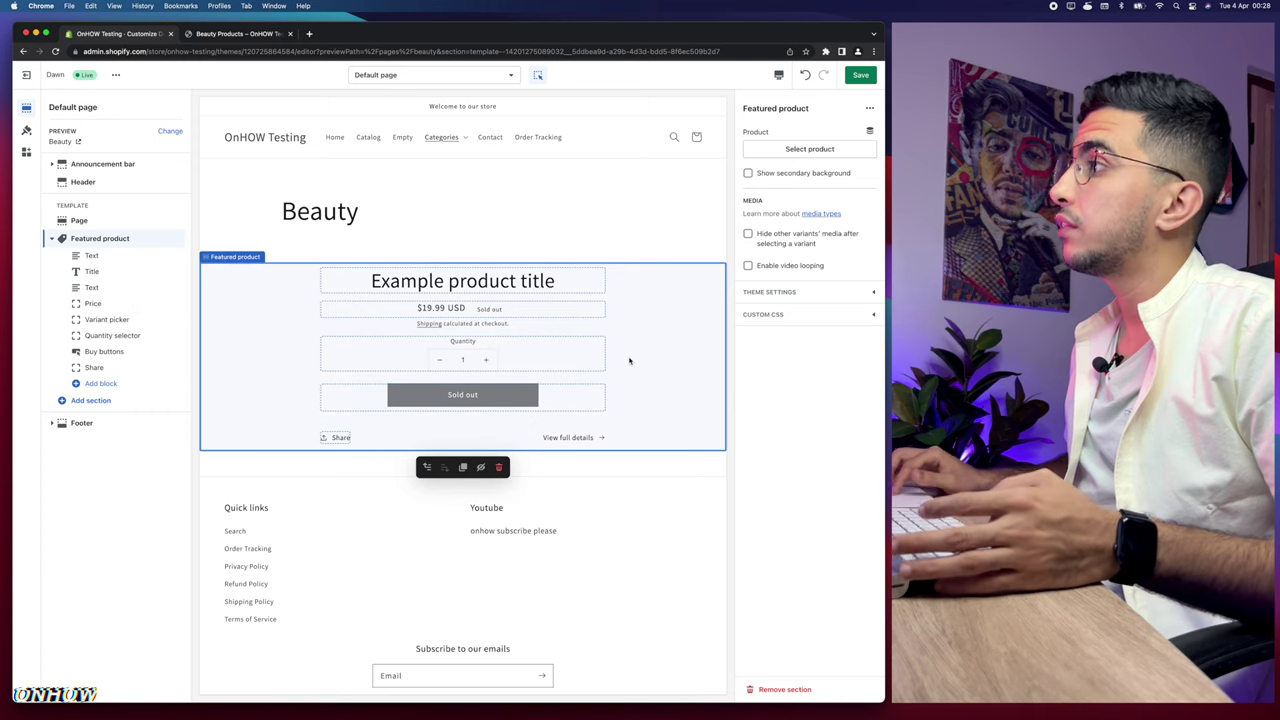
key("super+equal")
key("super+equal")
key("super+equal")
key("super+equal")
key("super+equal")
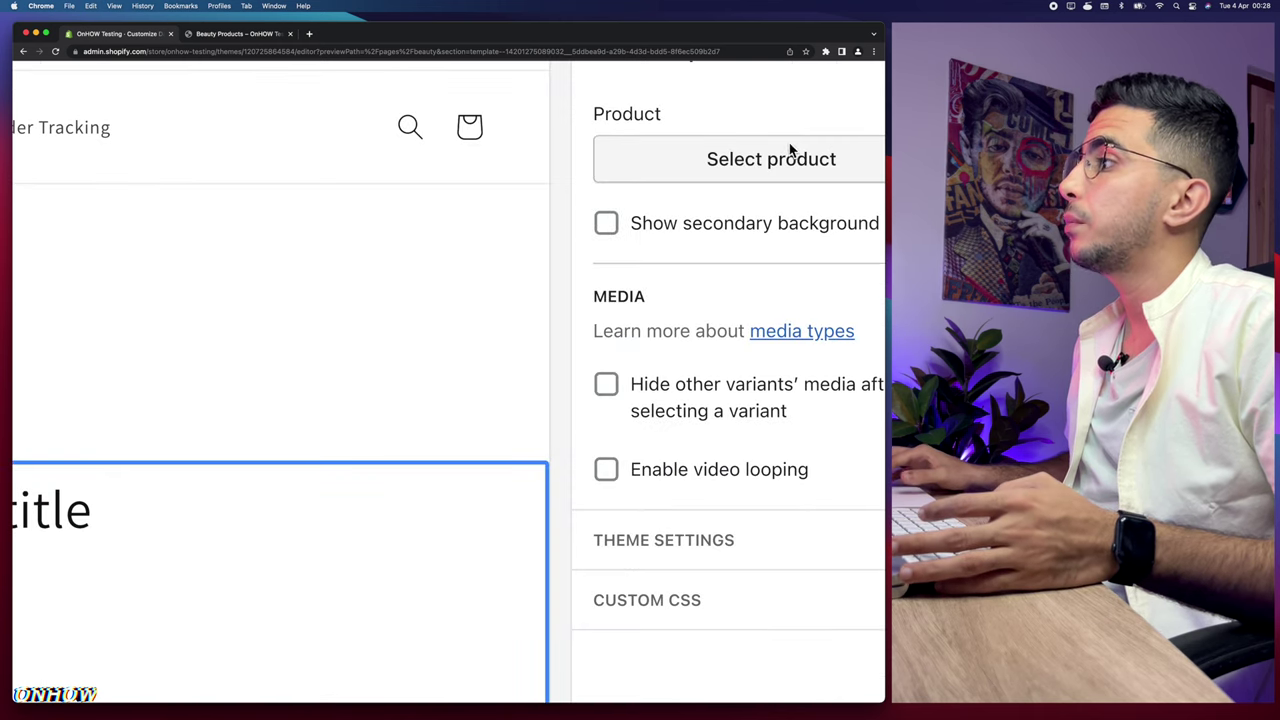
key("super+0")
left_click(791, 150)
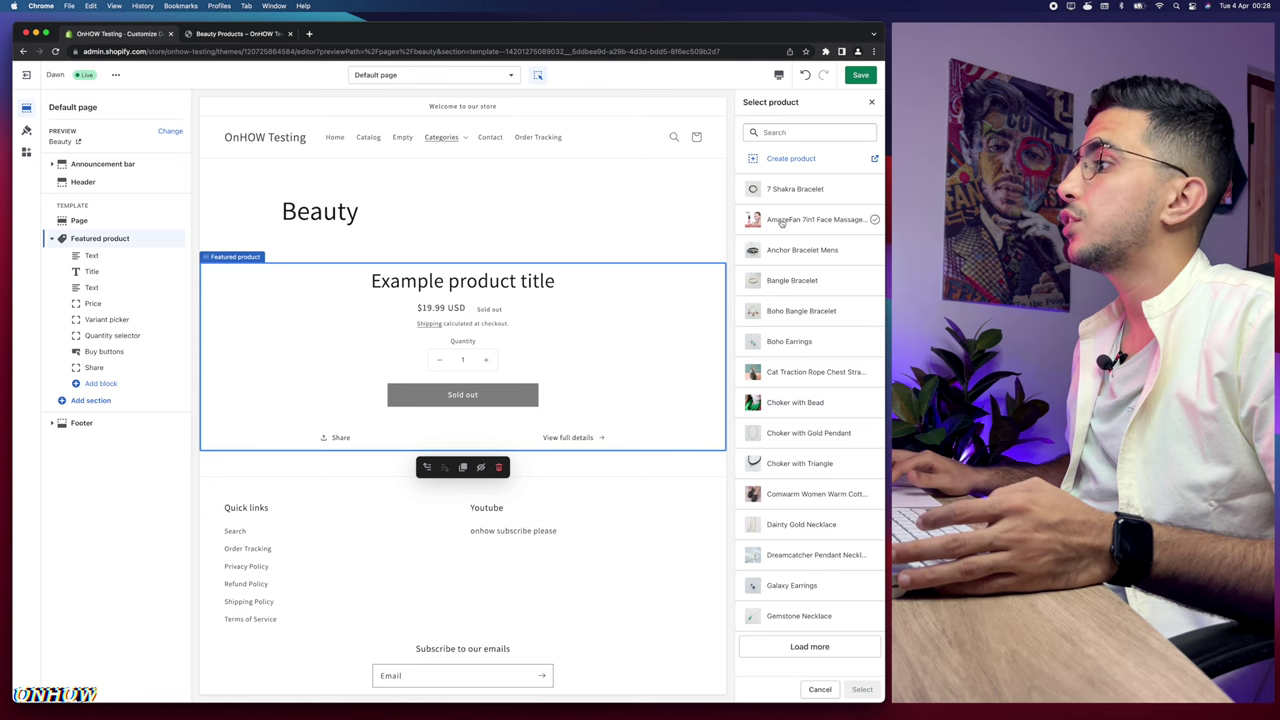
left_click(875, 220)
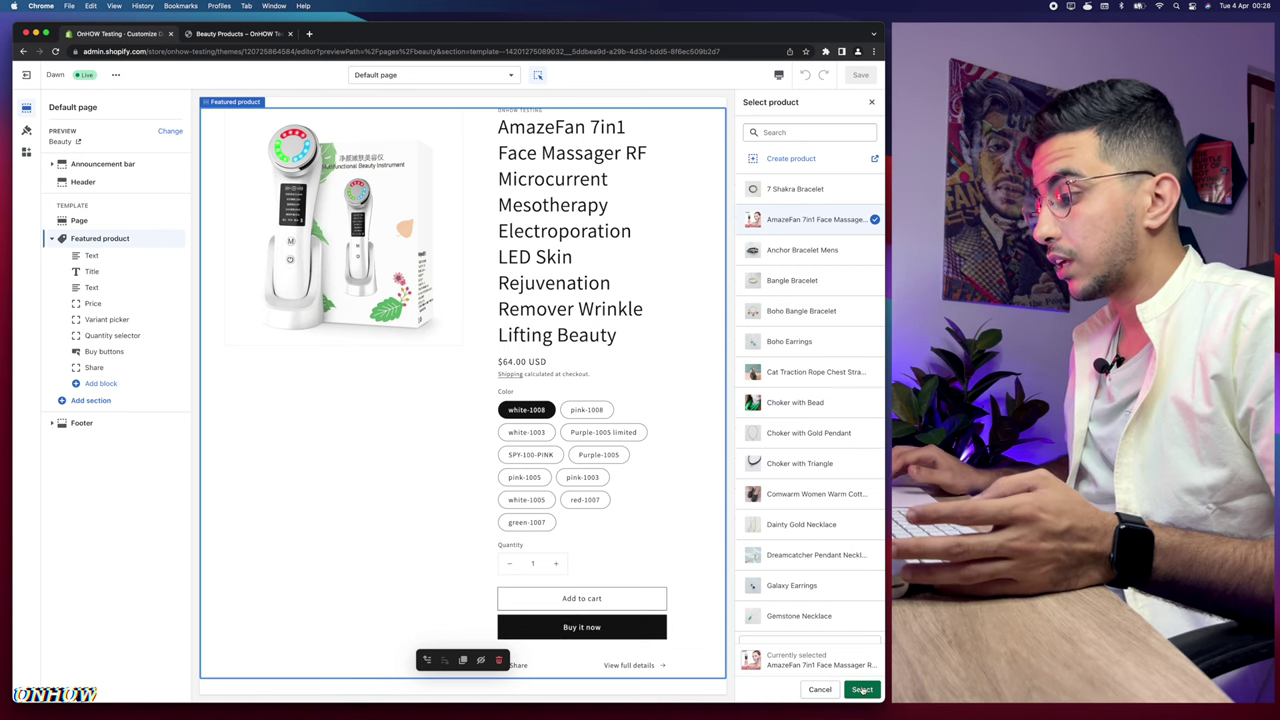
left_click(862, 690)
left_click(866, 78)
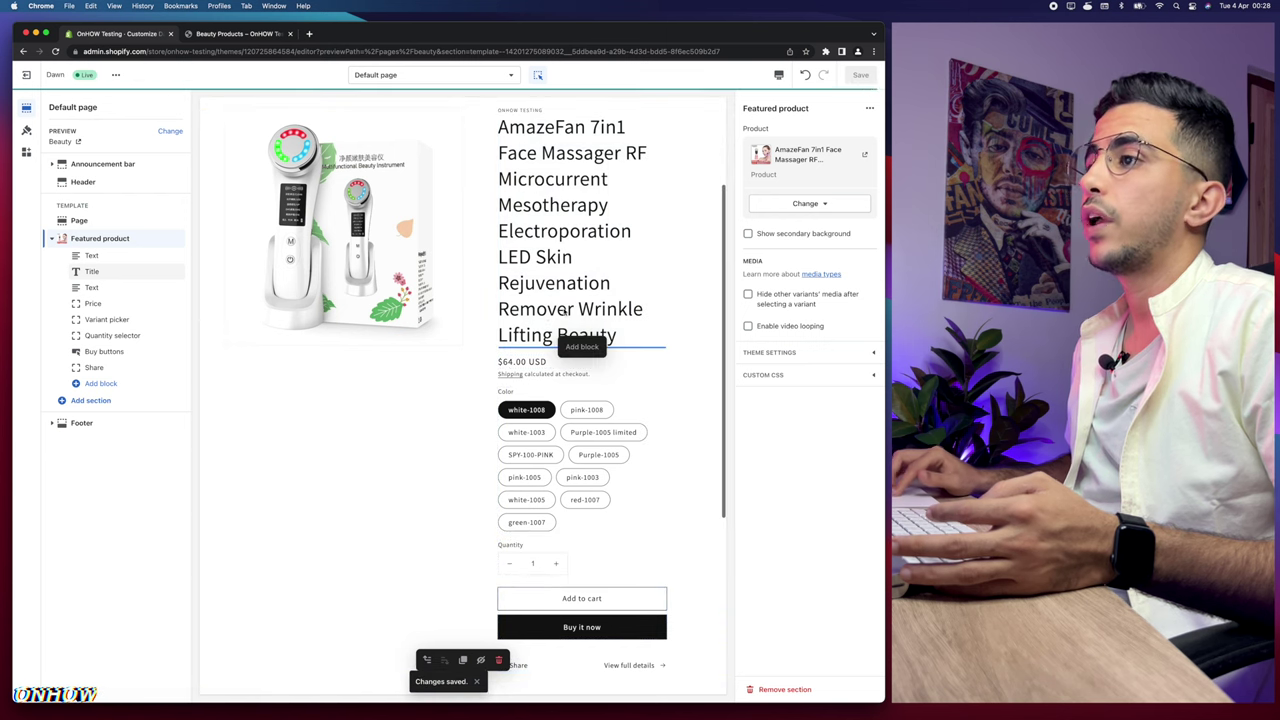
Add a second Featured product section below the face massager with the Grip Power Wrist Forearm Hand Grip product and save.
scroll(320, 220, "up", 3)
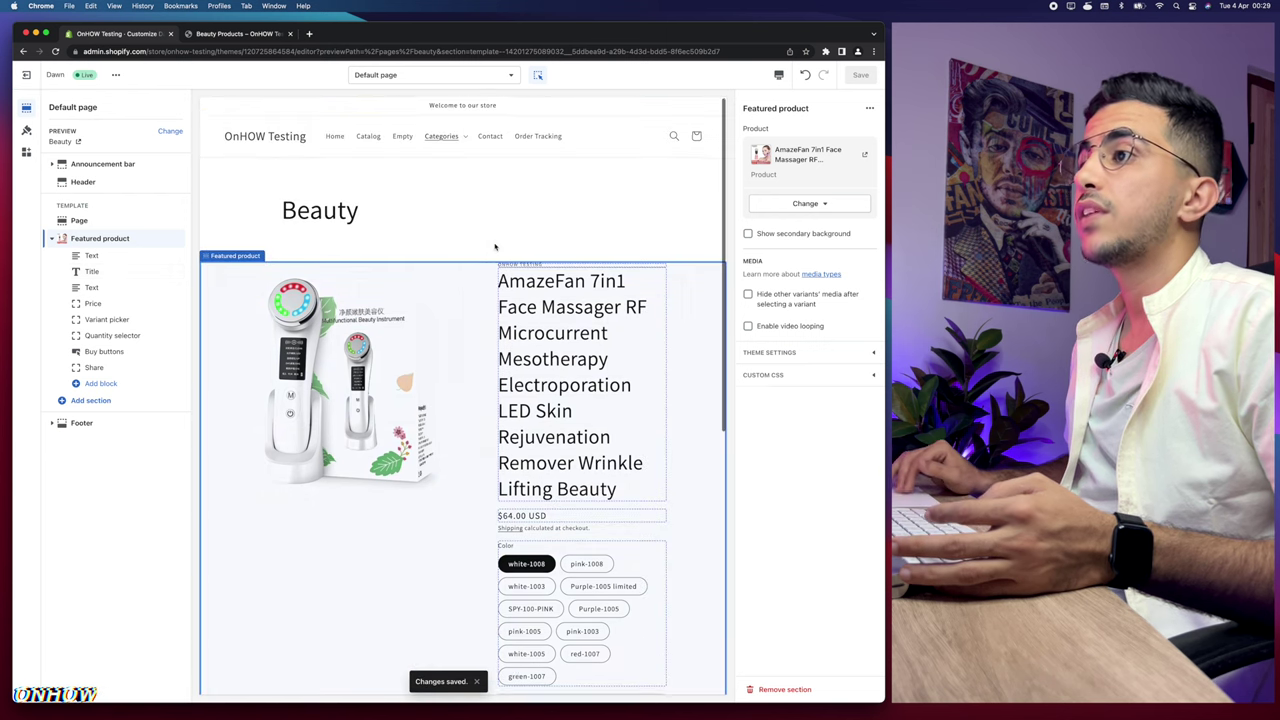
left_click(420, 206)
scroll(420, 206, "down", 5)
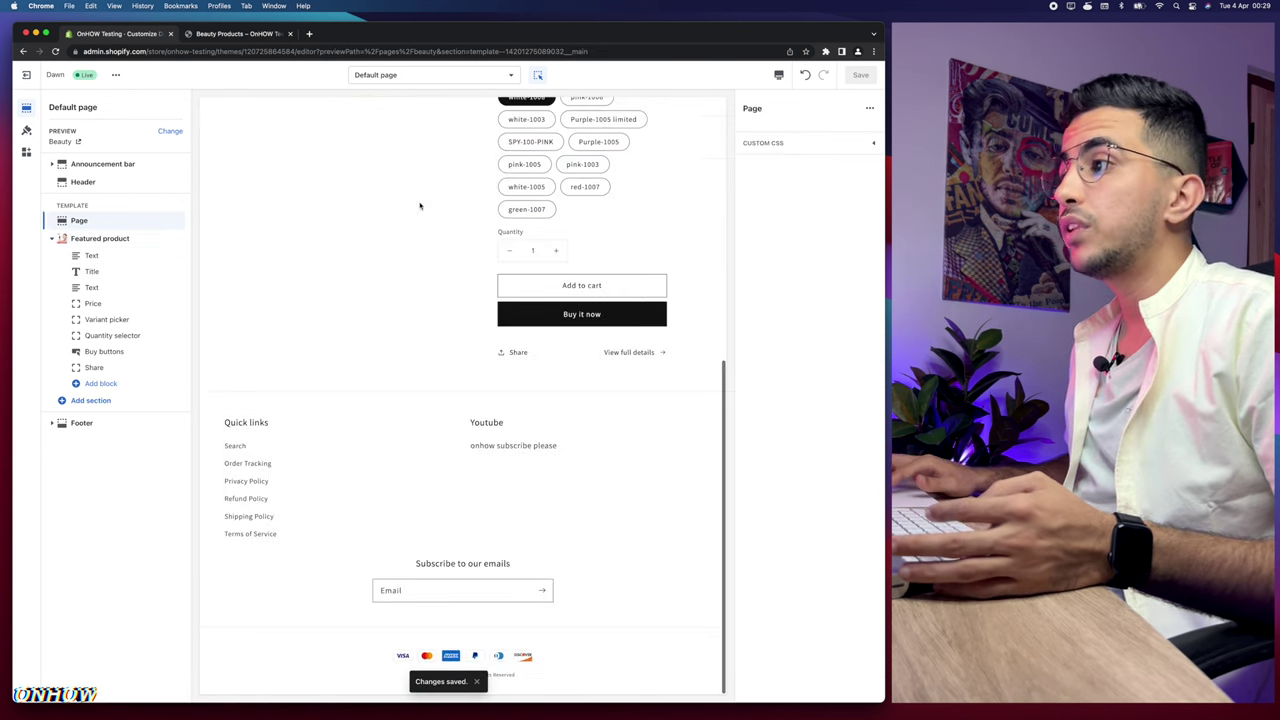
scroll(414, 297, "up", 2)
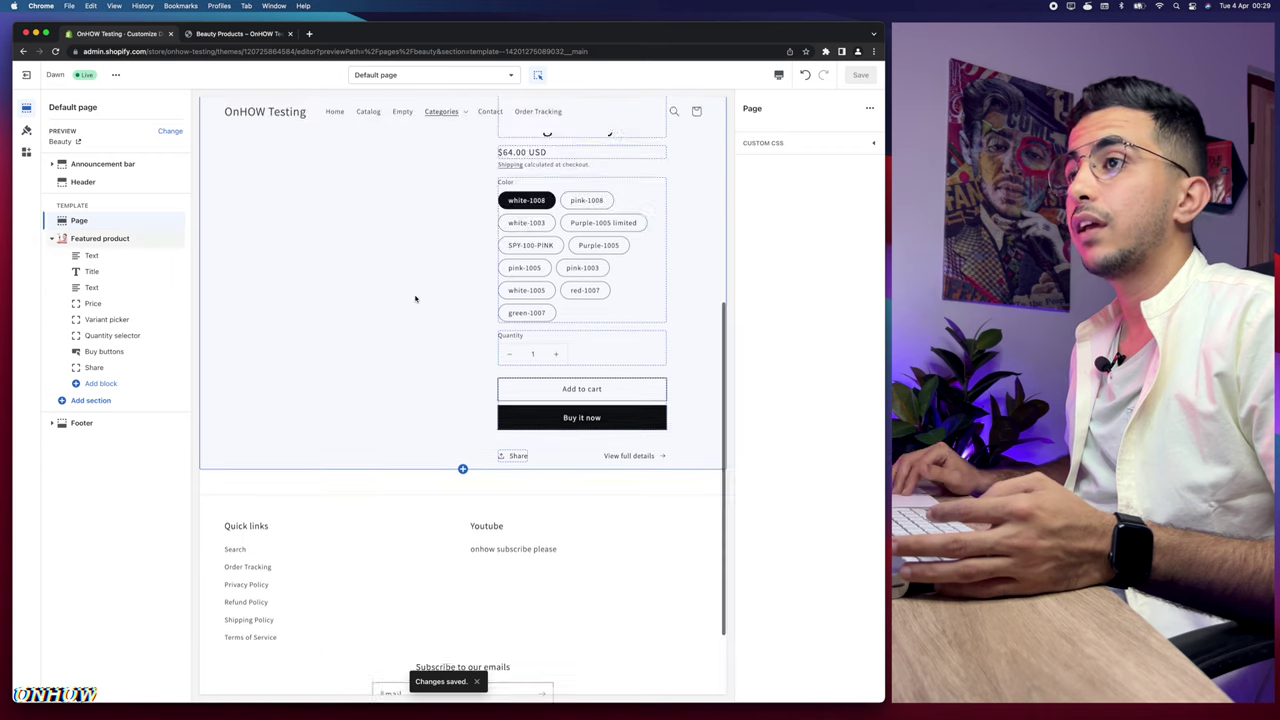
left_click(88, 400)
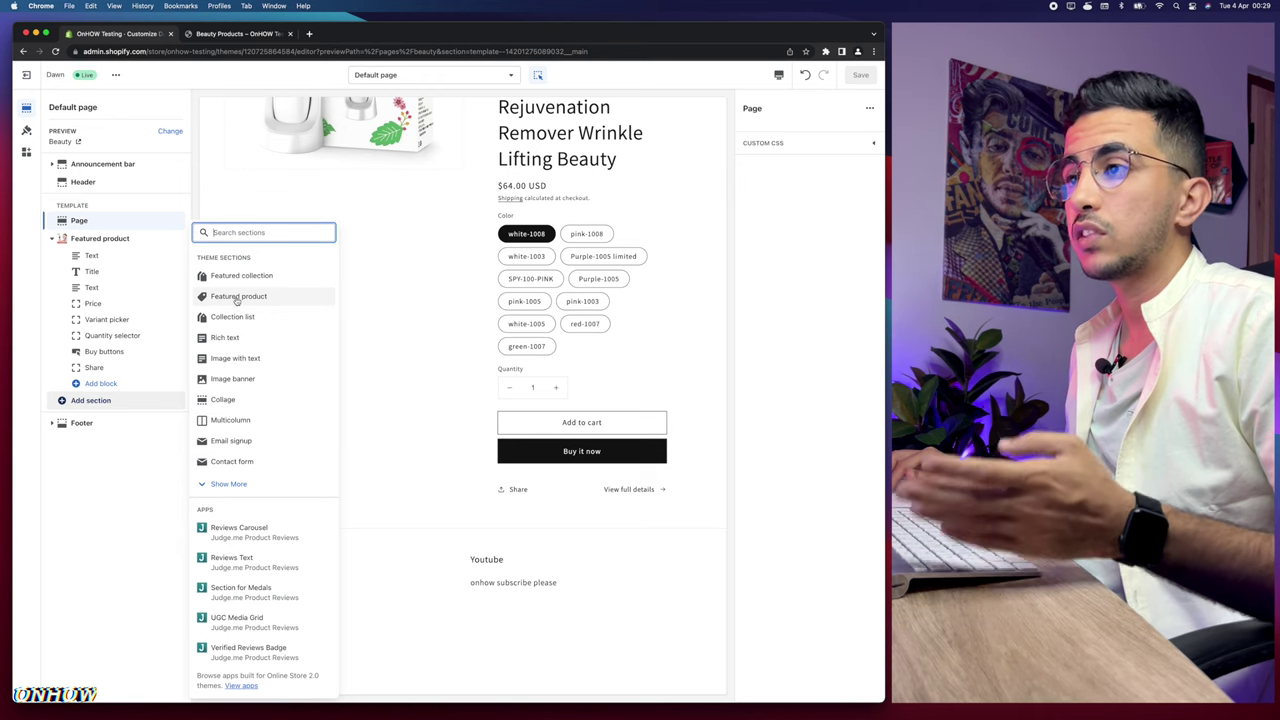
left_click(238, 297)
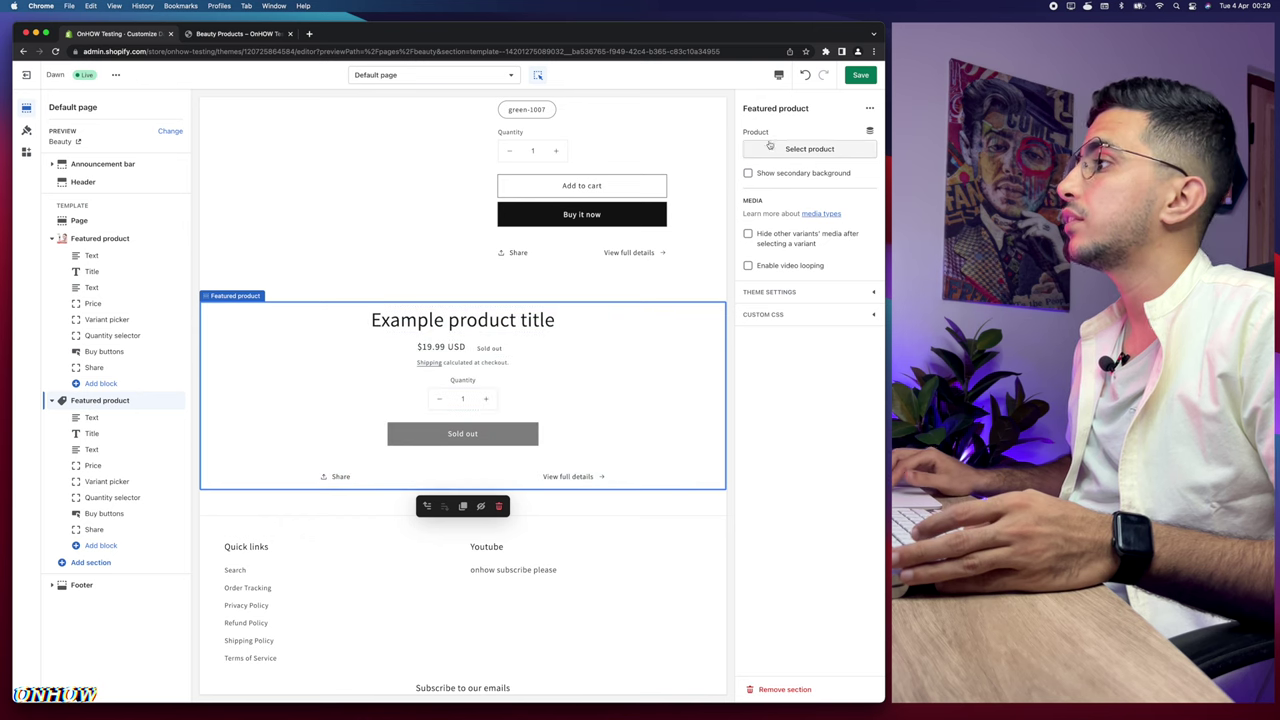
left_click(809, 148)
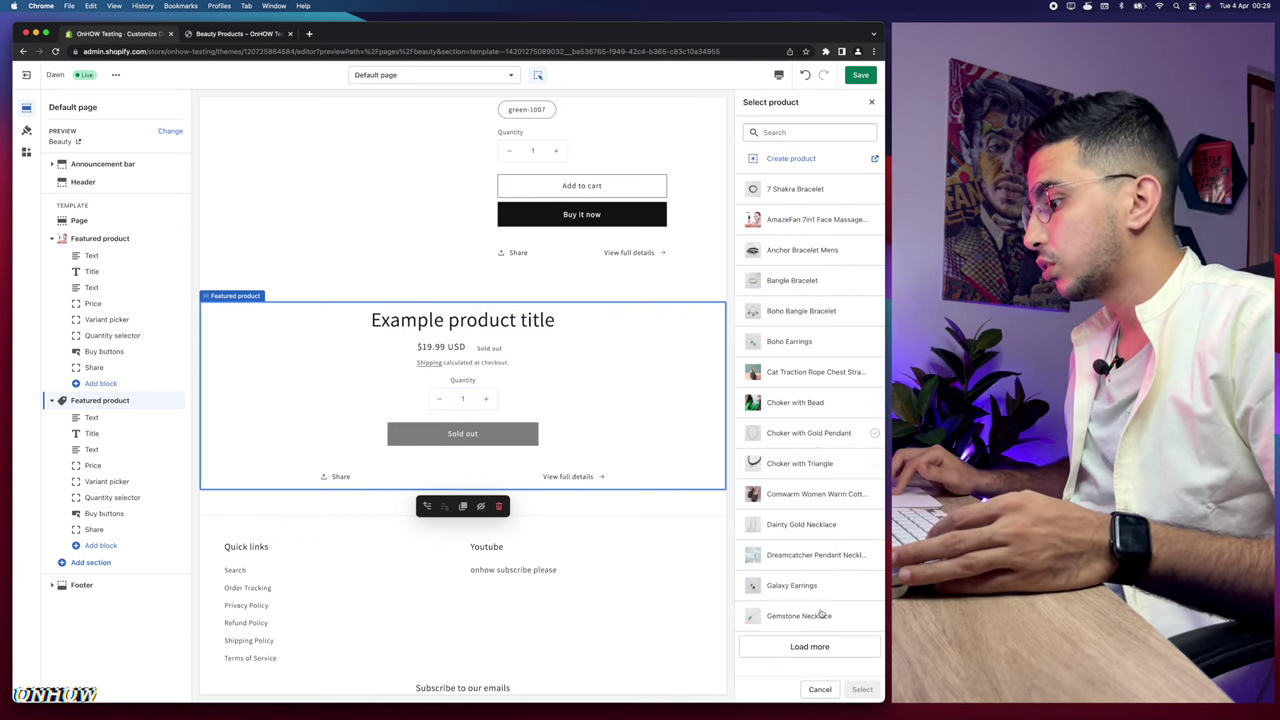
left_click(808, 646)
scroll(808, 583, "down", 4)
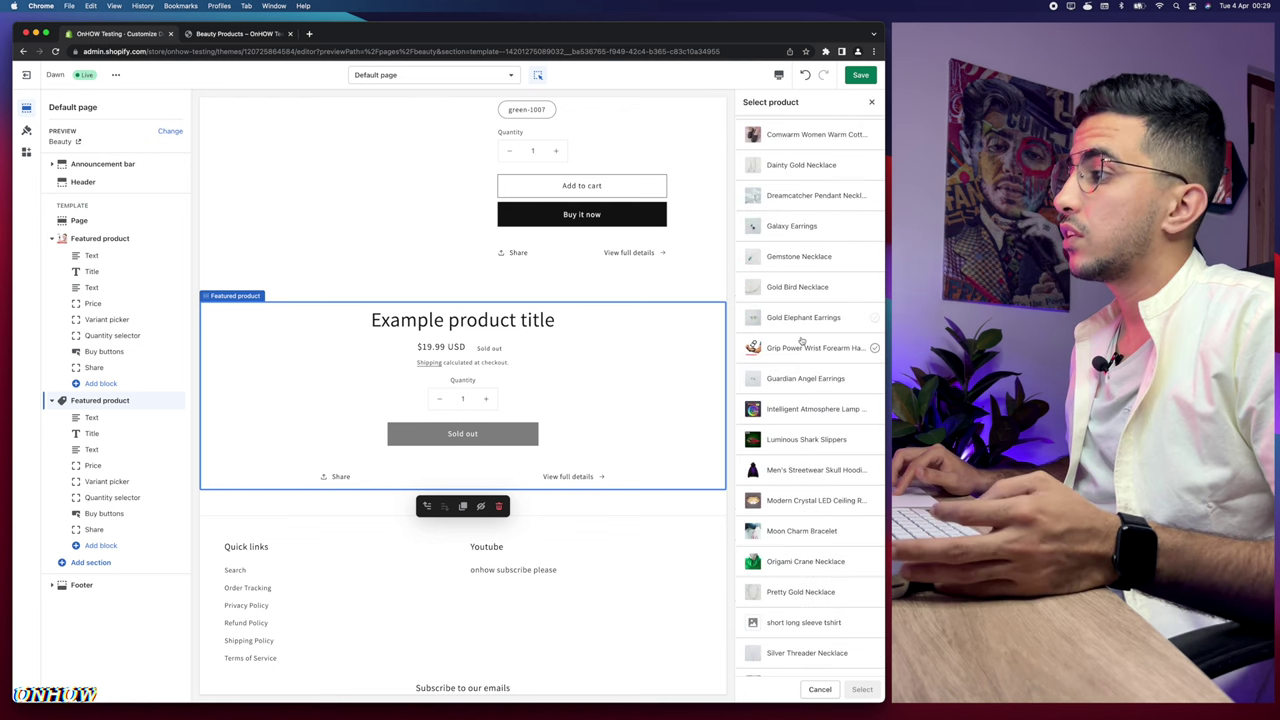
left_click(800, 345)
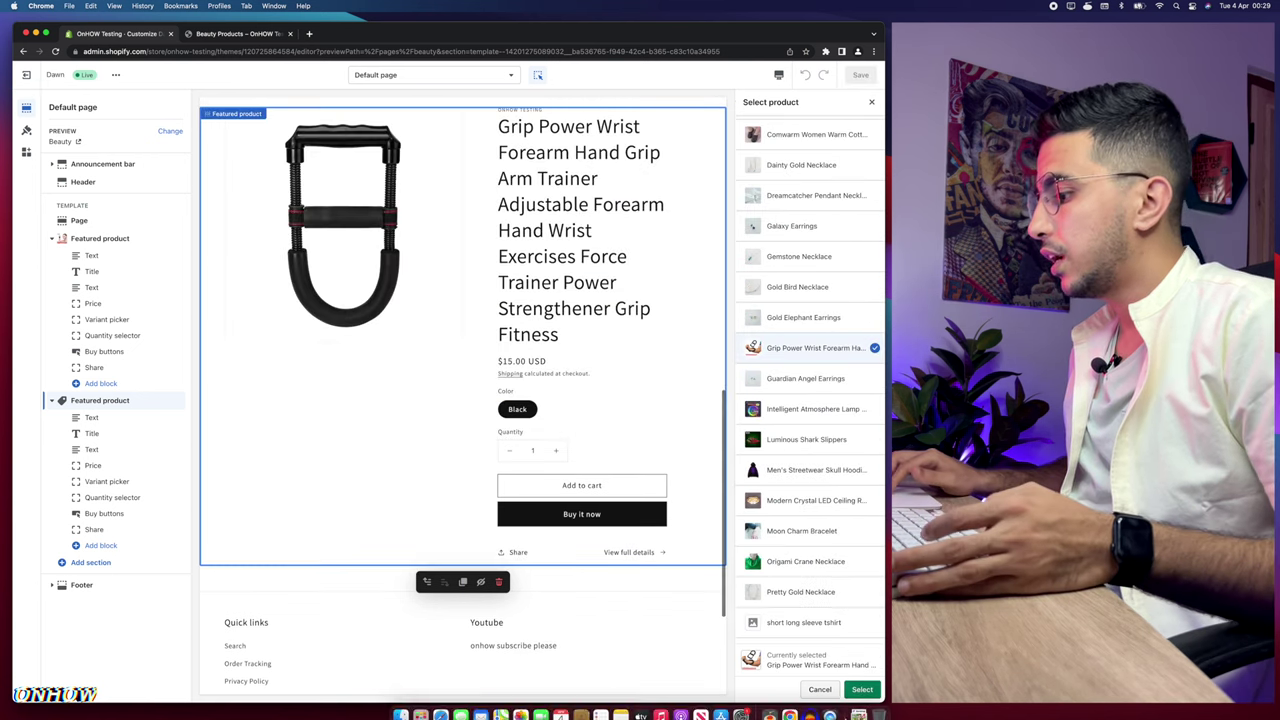
left_click(862, 690)
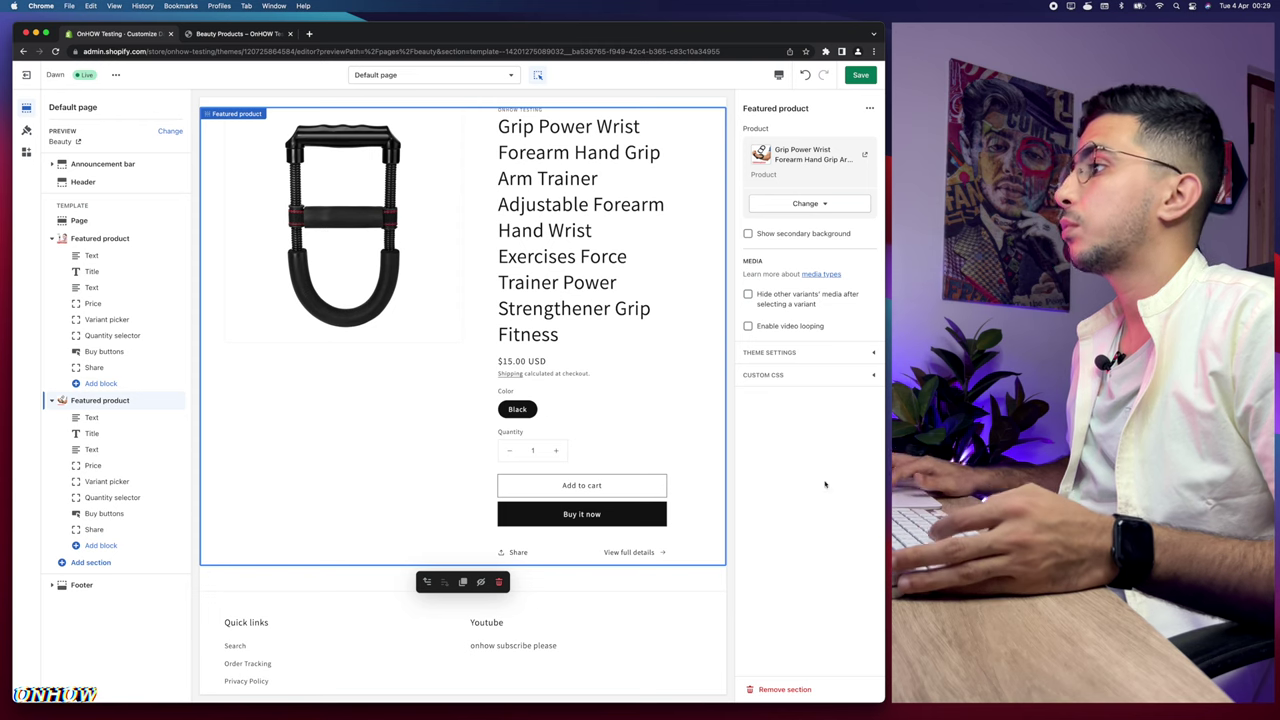
left_click(860, 76)
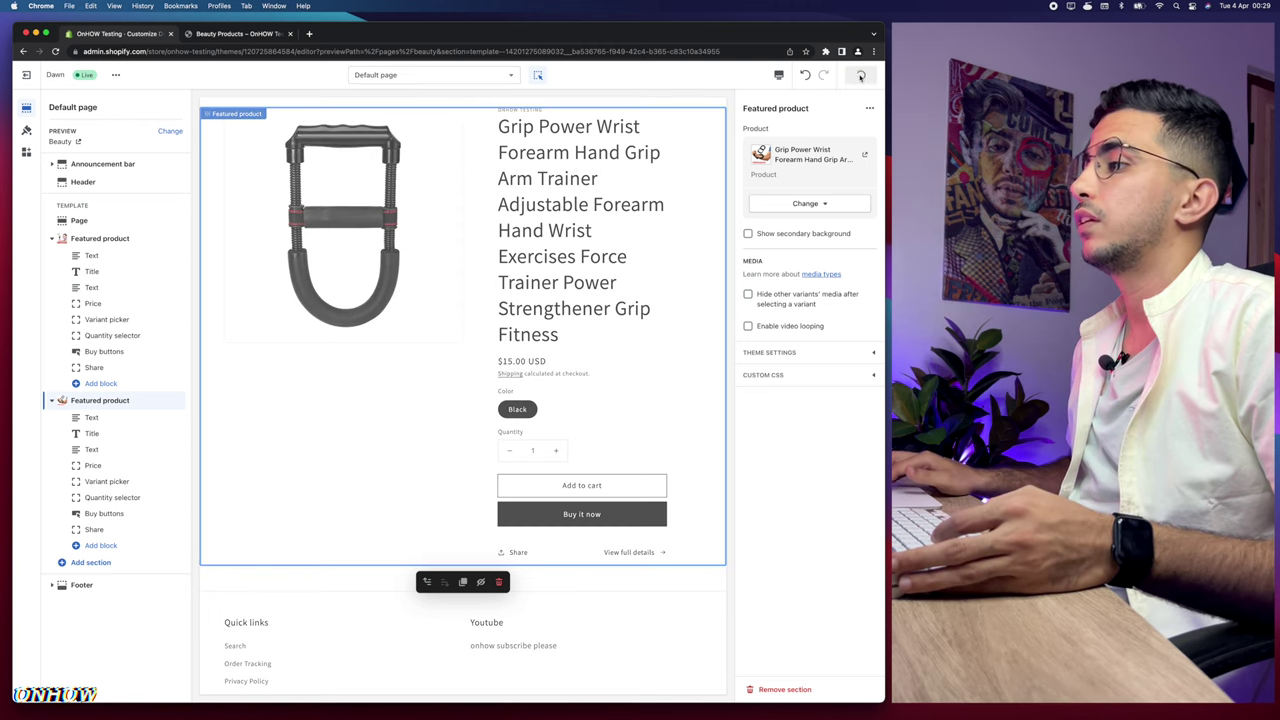
Review both featured products in the Beauty page preview and check the Categories submenu entries.
scroll(500, 400, "down", 10)
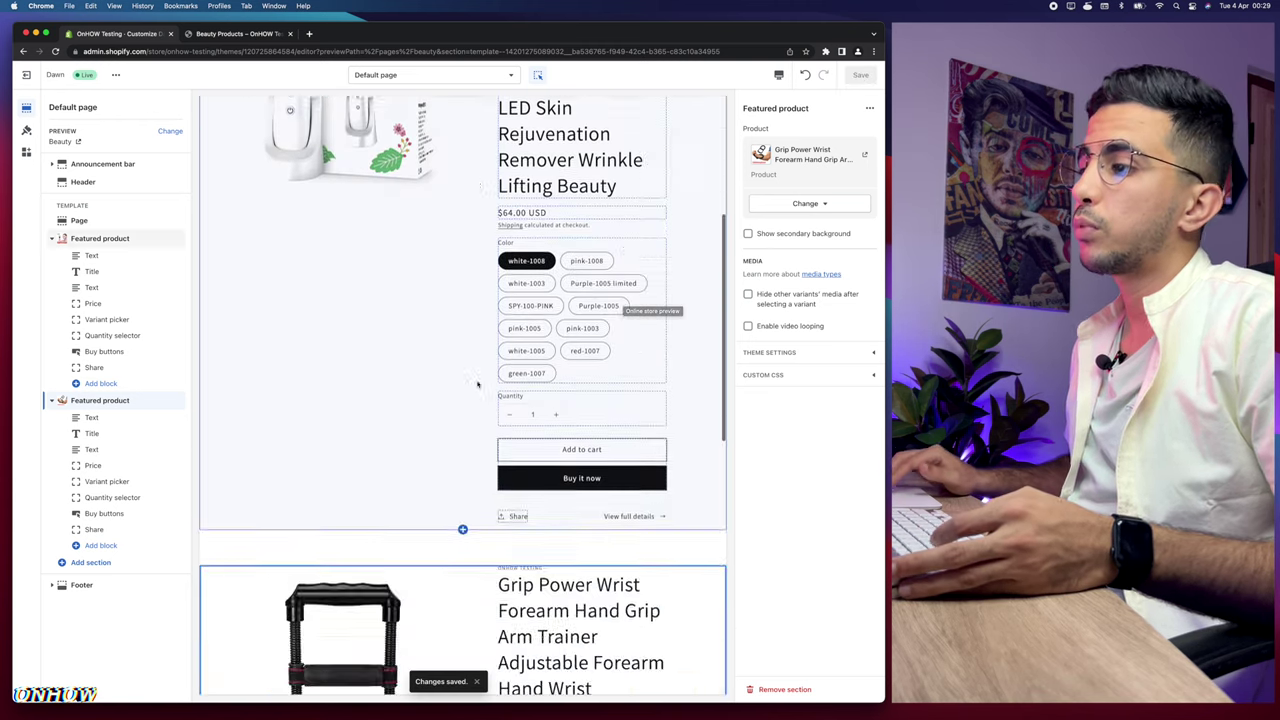
scroll(474, 380, "up", 10)
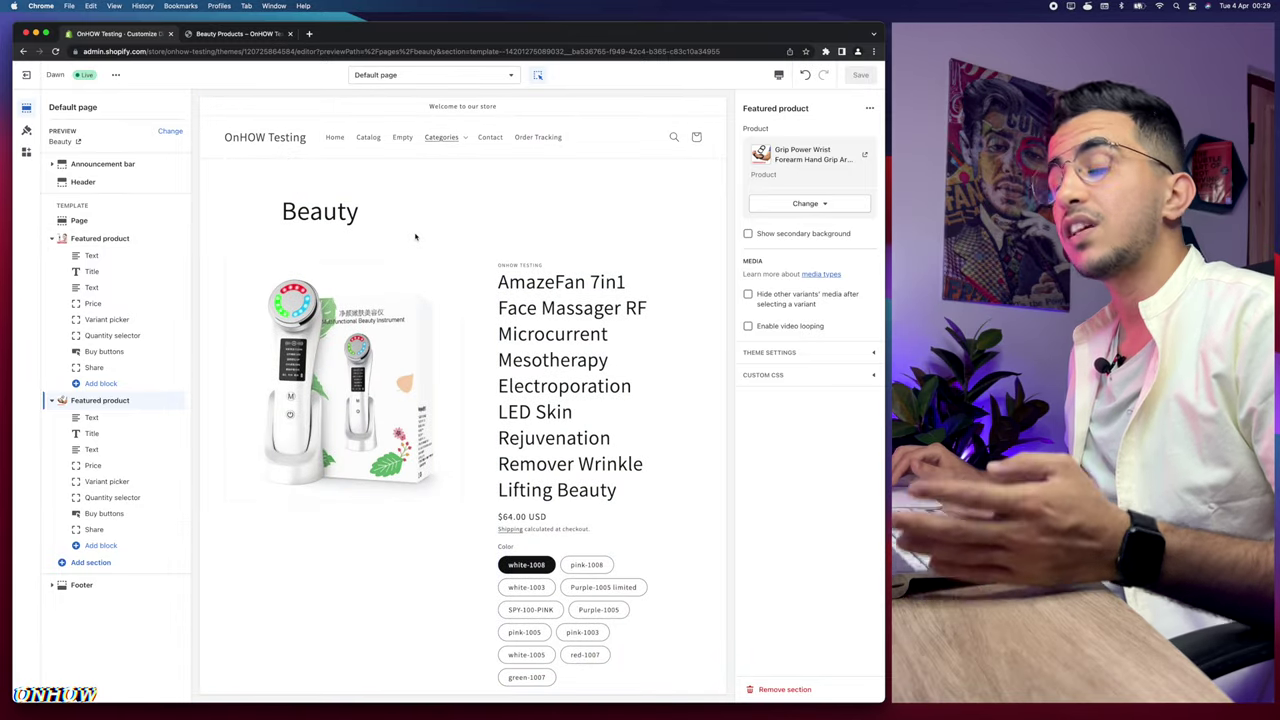
left_click(463, 137)
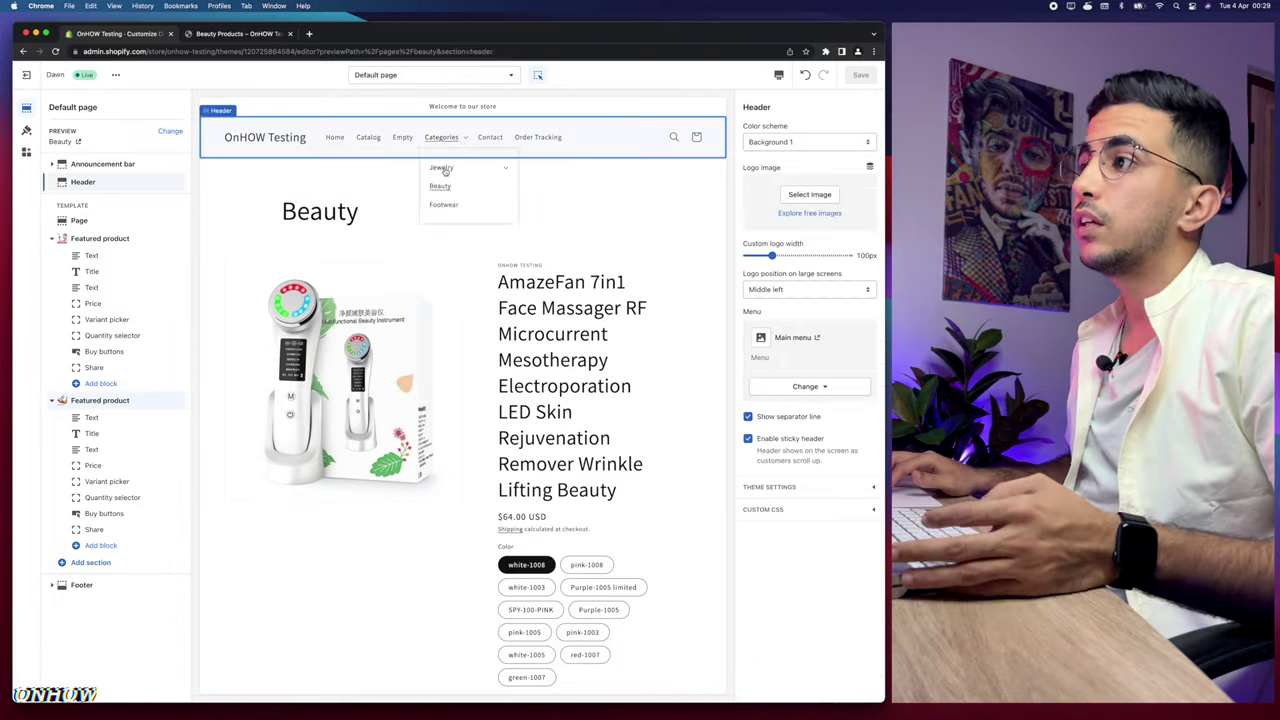
left_click(520, 210)
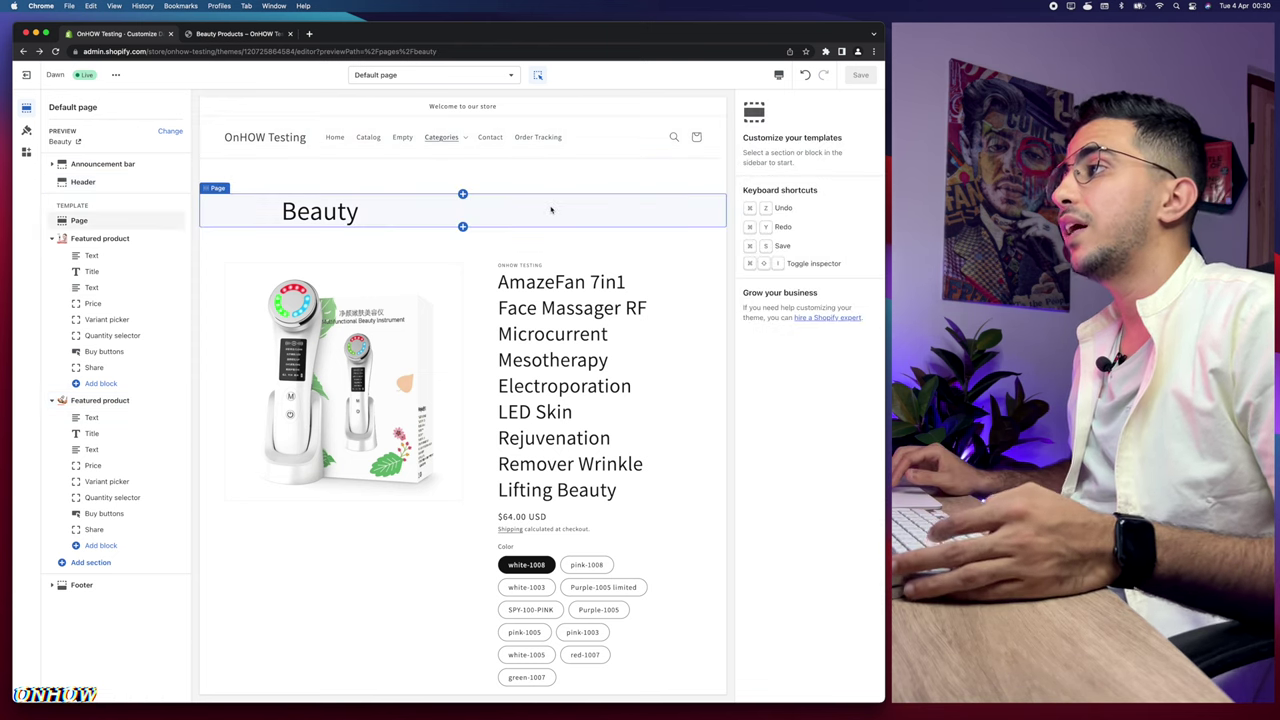
Switch to the online store's Beauty page, reload it, and look through both featured product sections.
left_click(248, 35)
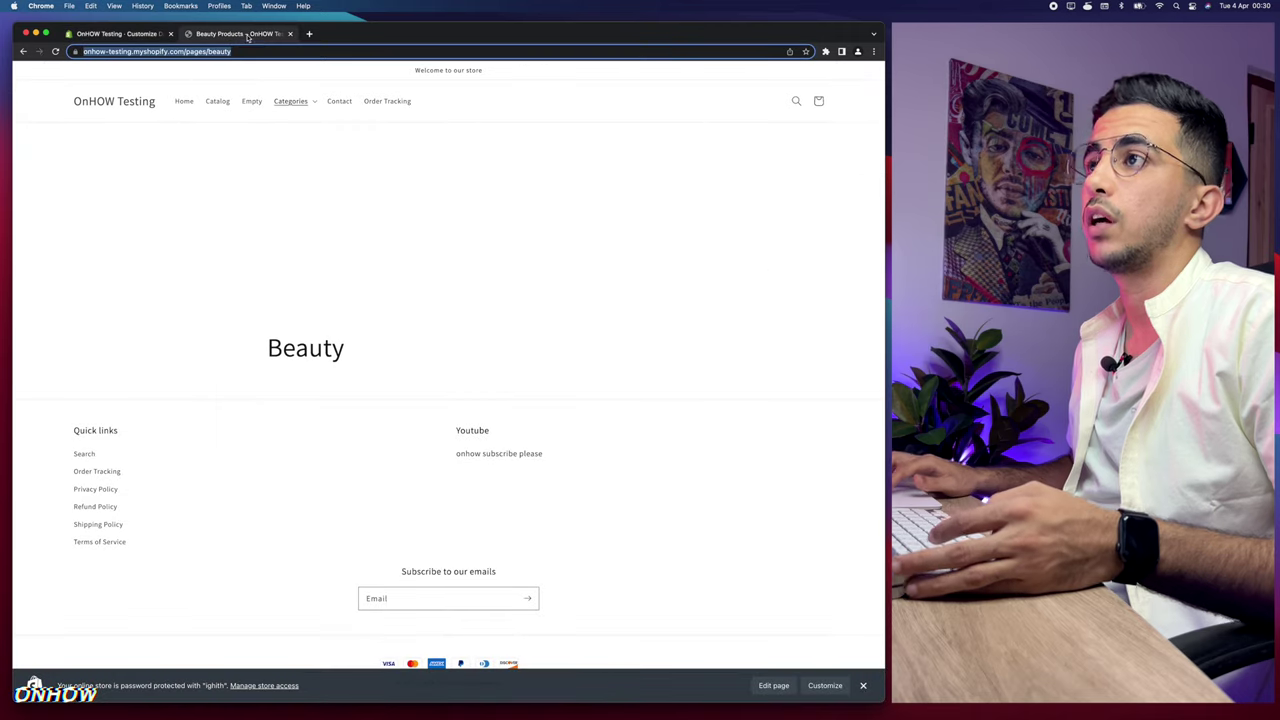
left_click(455, 296)
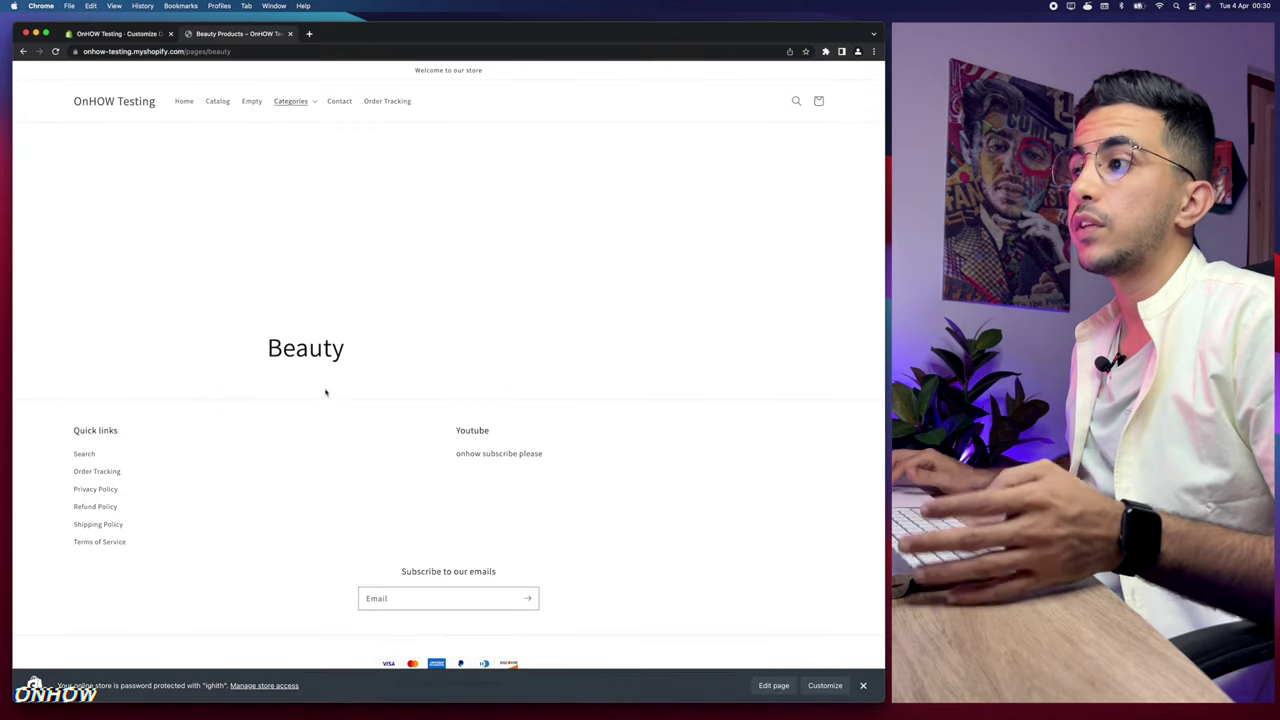
left_click(247, 52)
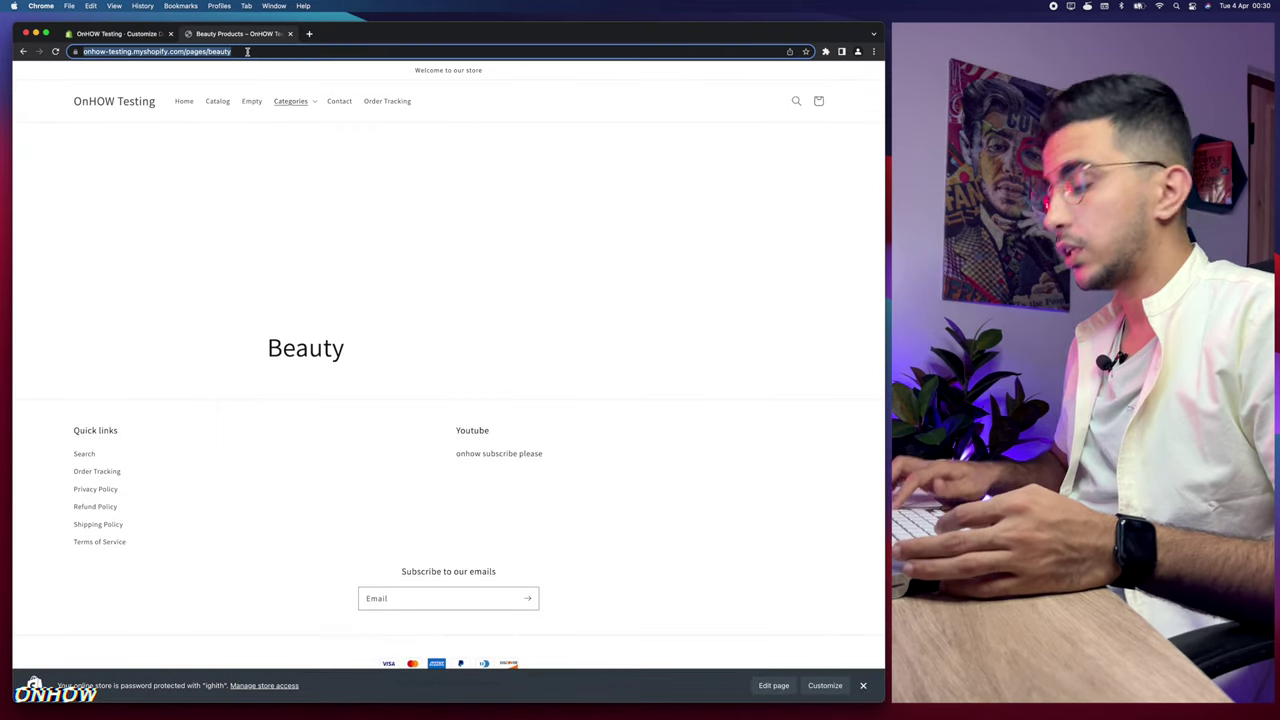
key("Return")
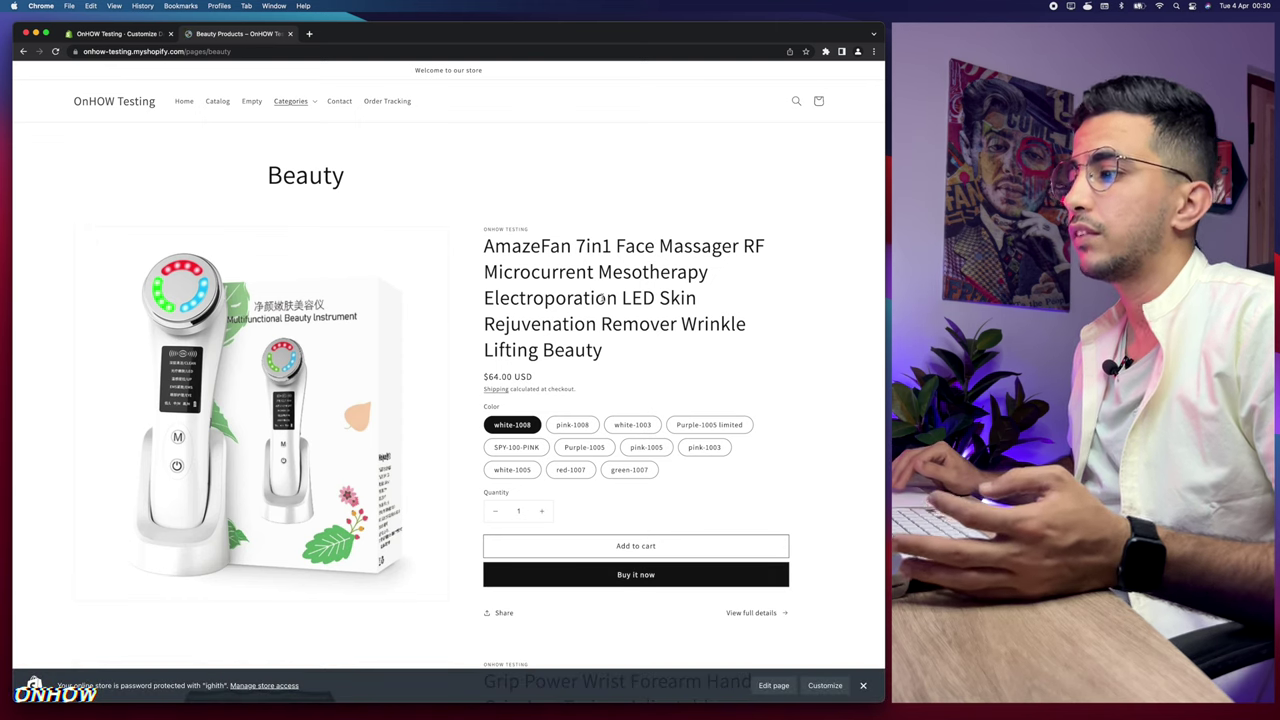
scroll(521, 544, "down", 10)
scroll(521, 544, "up", 3)
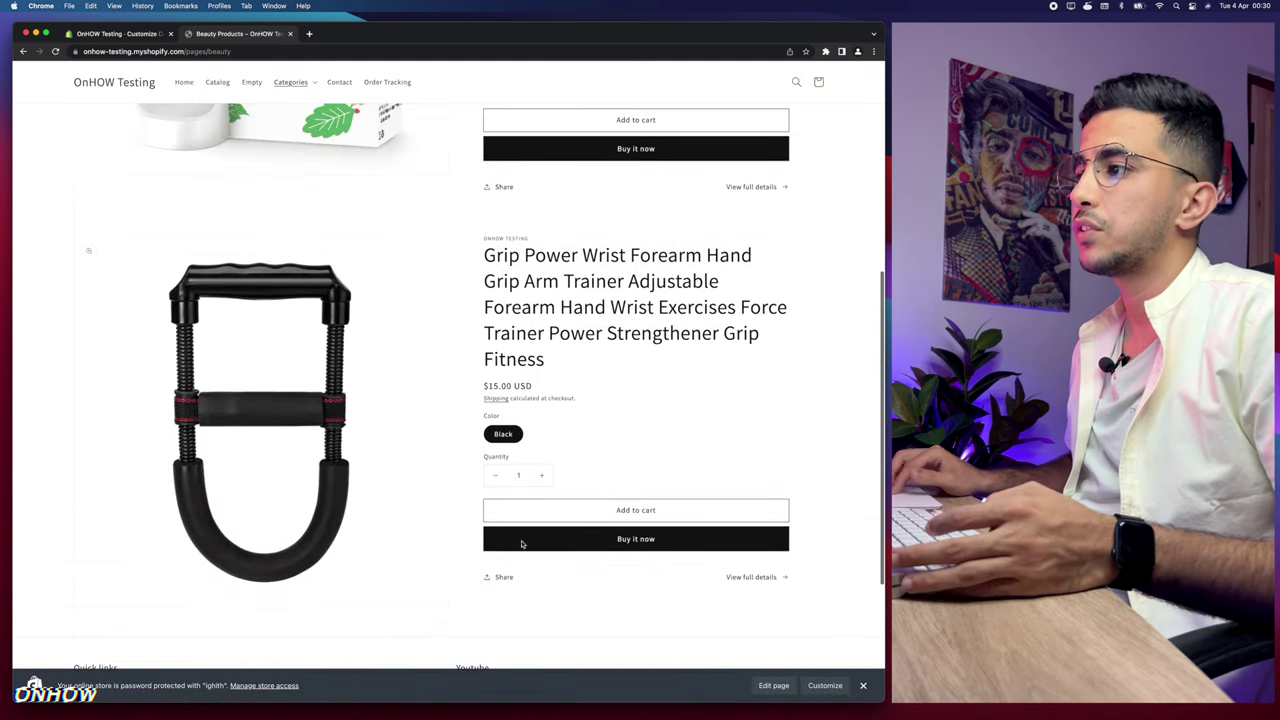
scroll(553, 427, "up", 2)
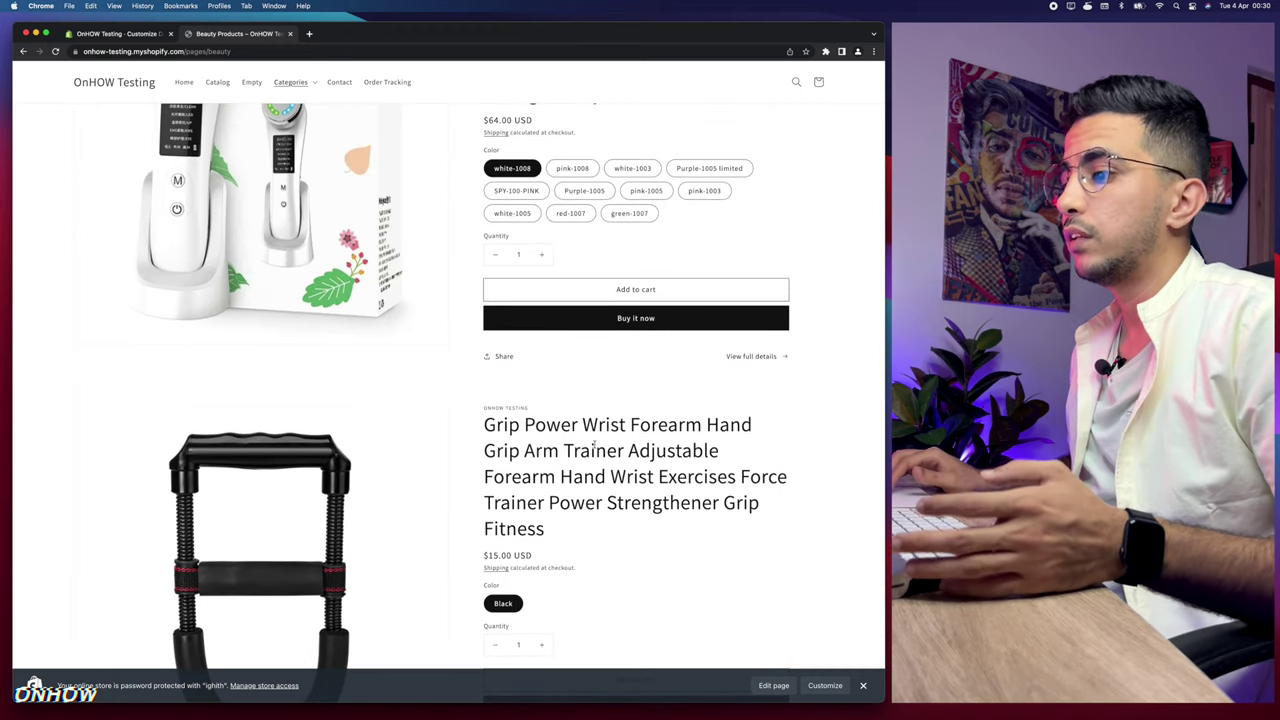
scroll(594, 443, "up", 3)
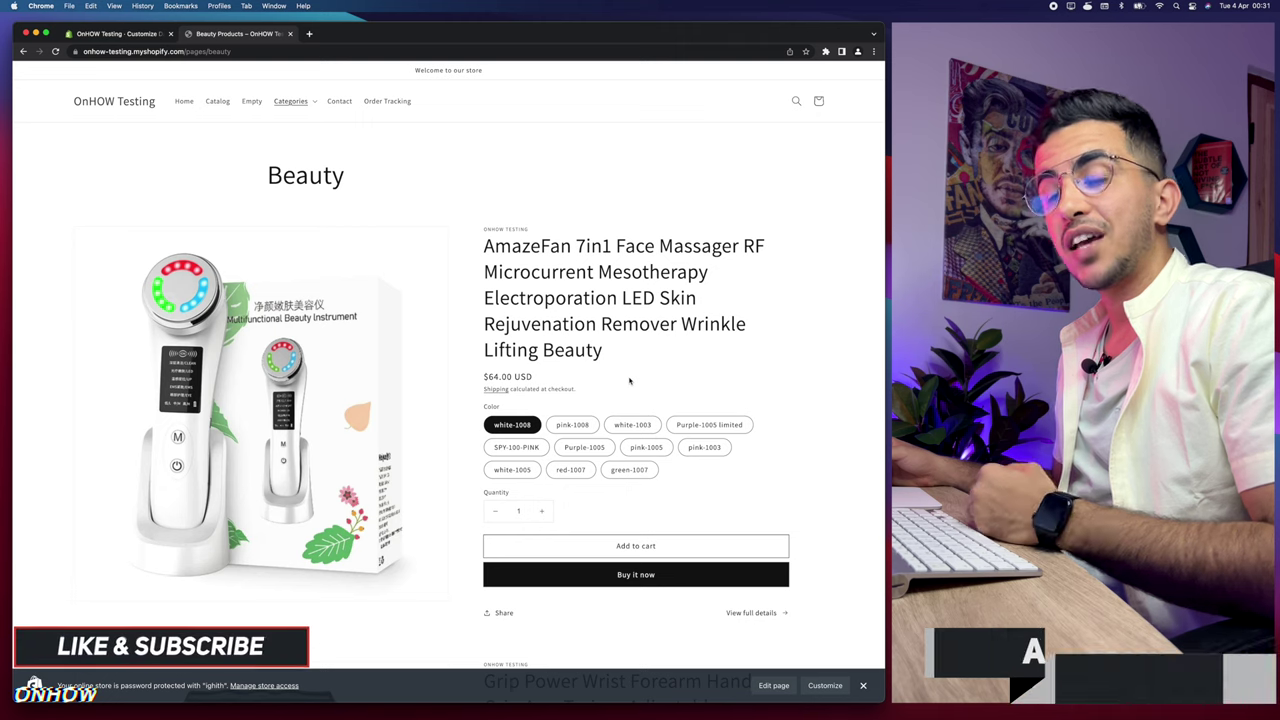